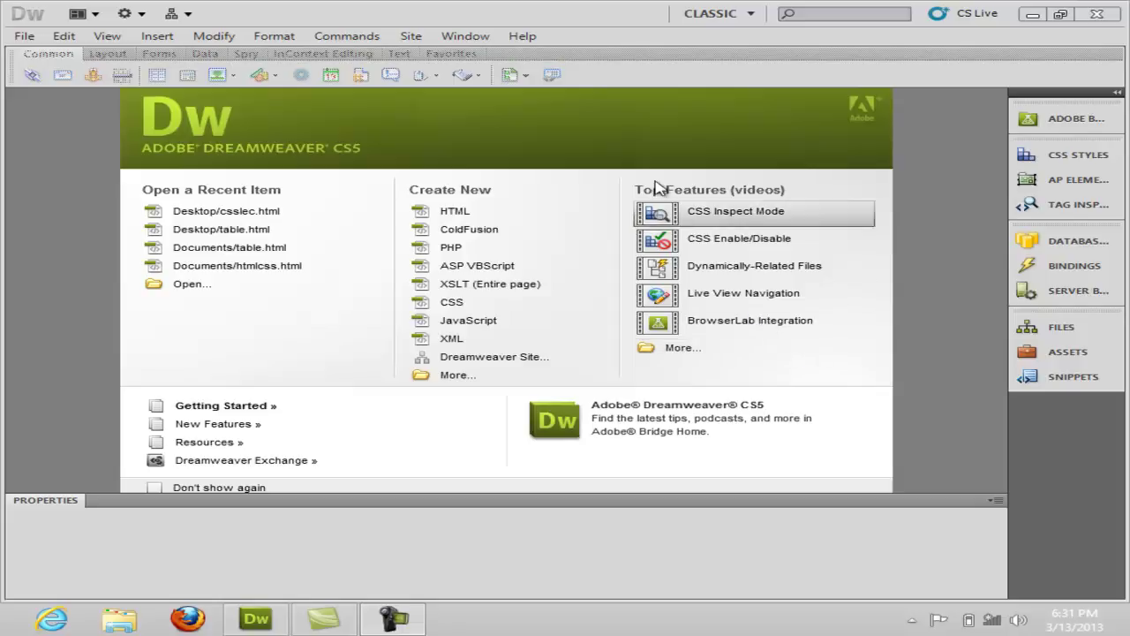
# - Set the workspace layout to Classic
pyautogui.click(447, 36)
pyautogui.click(447, 37)
pyautogui.click(447, 37)
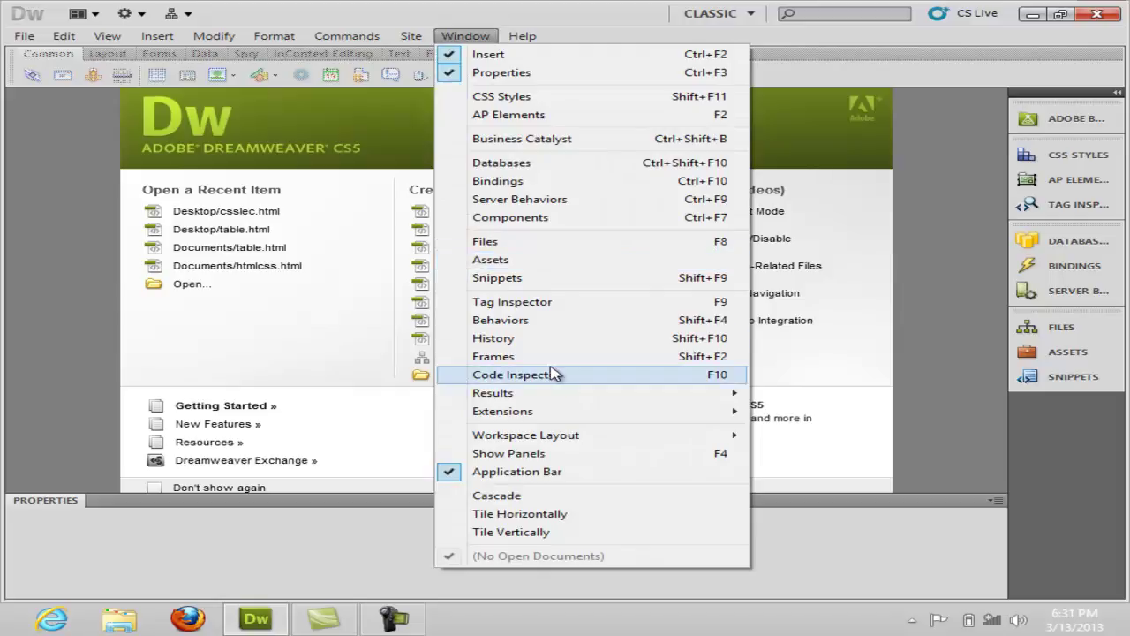
pyautogui.moveTo(574, 440)
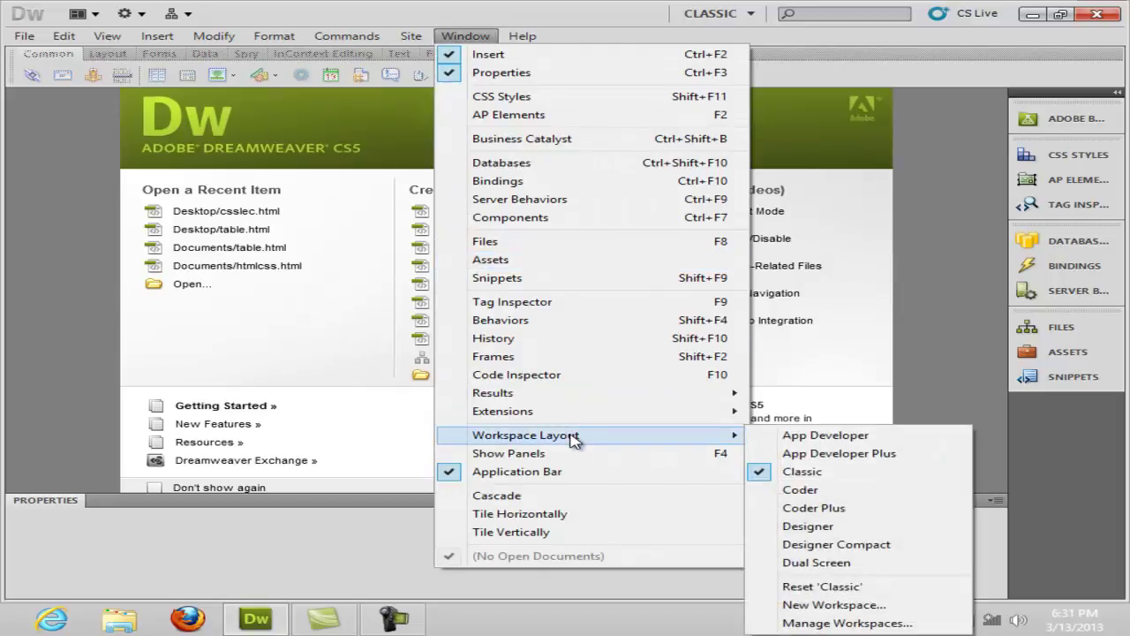
pyautogui.click(813, 475)
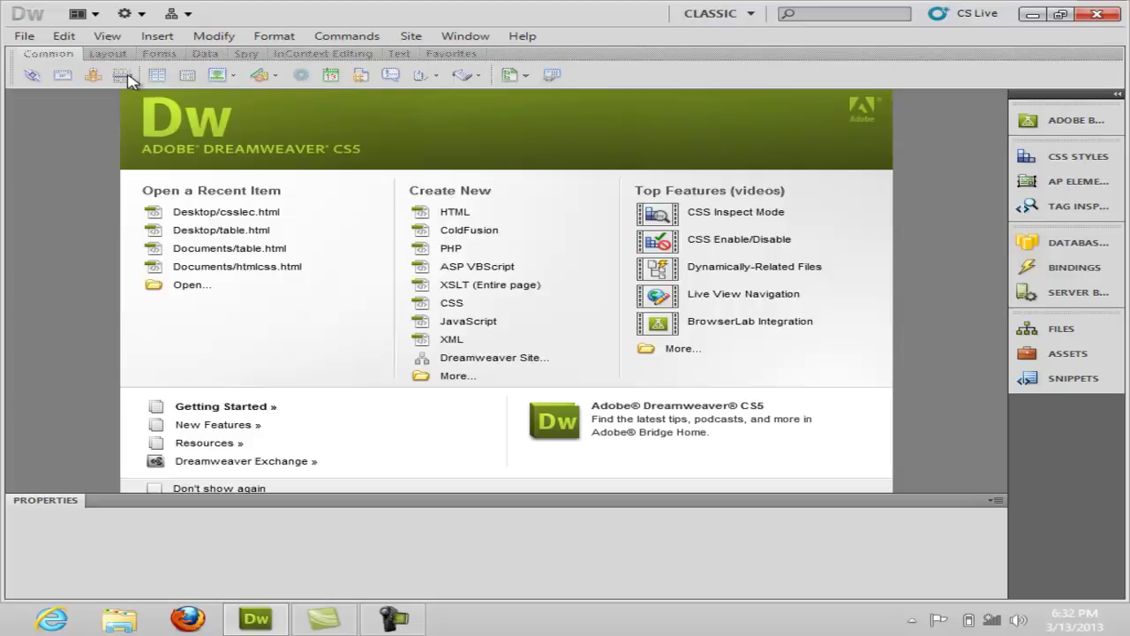
# - Set the default document type for new documents to HTML 5 in the preferences
pyautogui.click(64, 36)
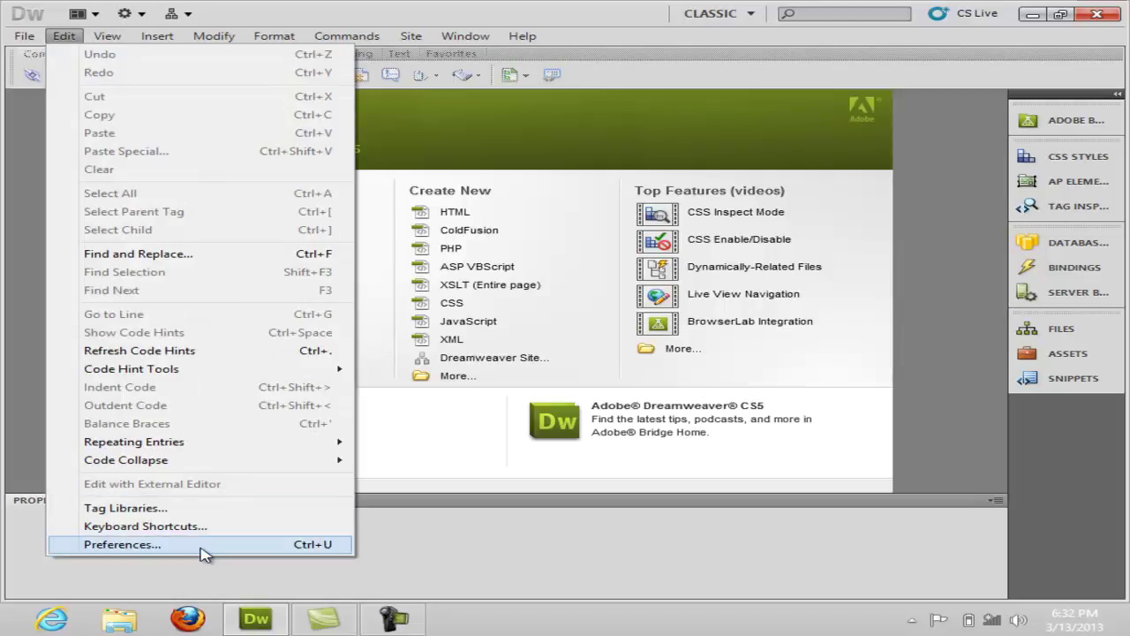
pyautogui.click(203, 545)
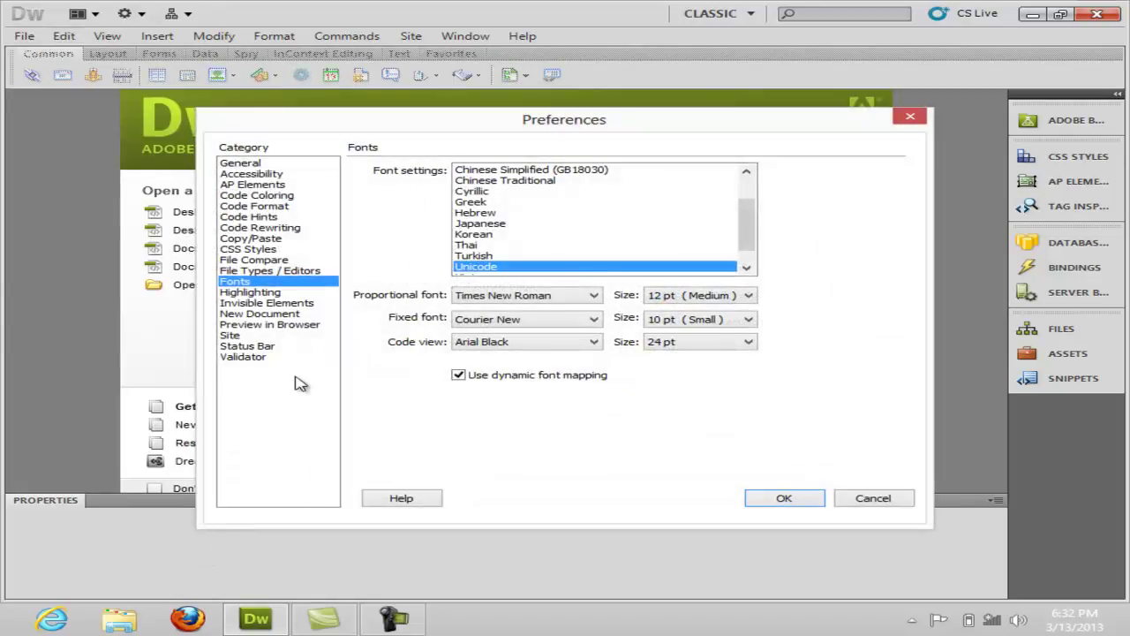
pyautogui.click(250, 316)
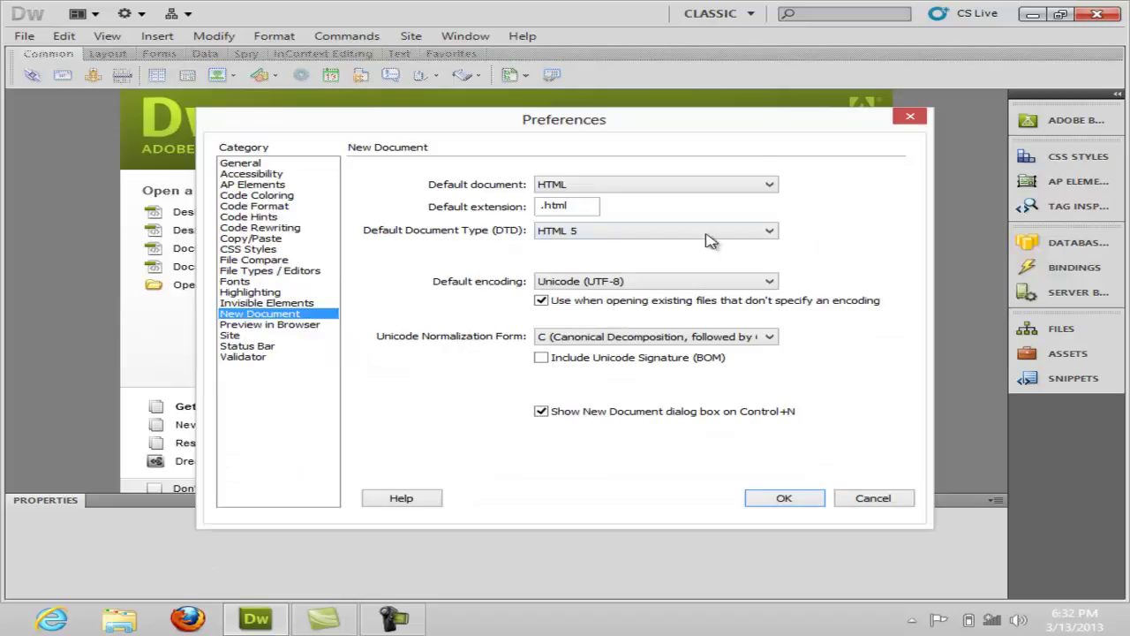
pyautogui.click(769, 231)
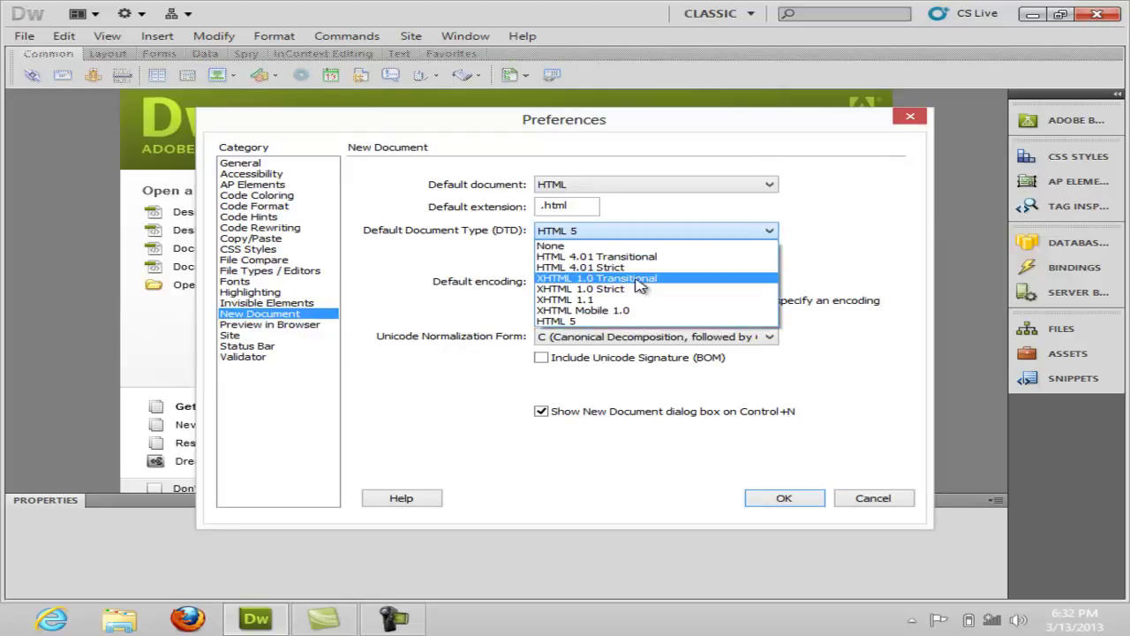
pyautogui.click(617, 322)
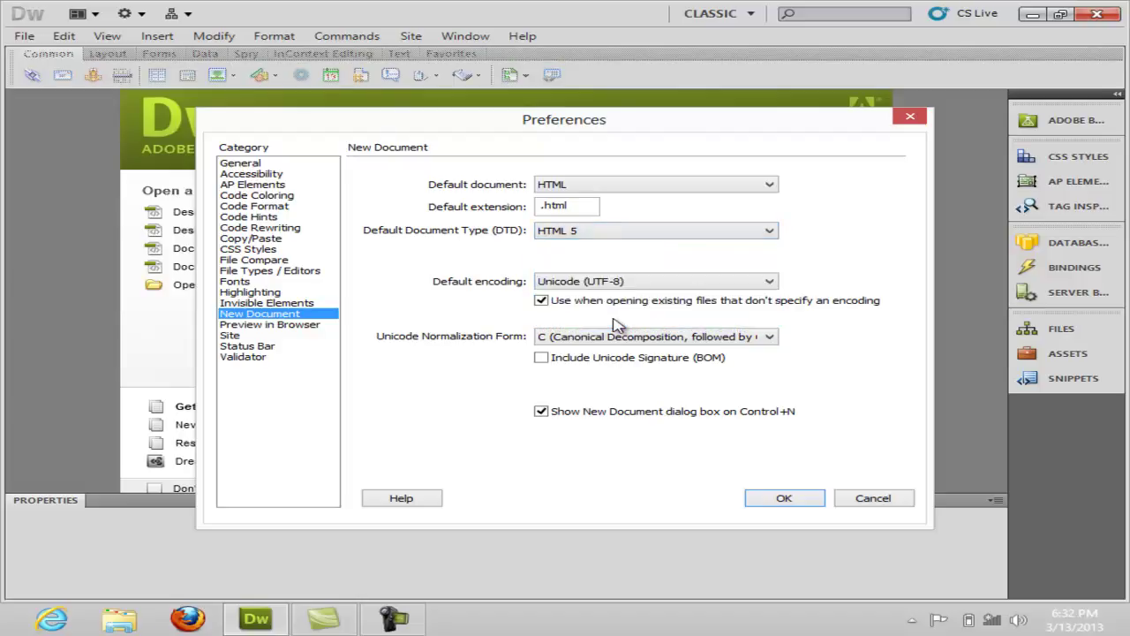
pyautogui.click(774, 500)
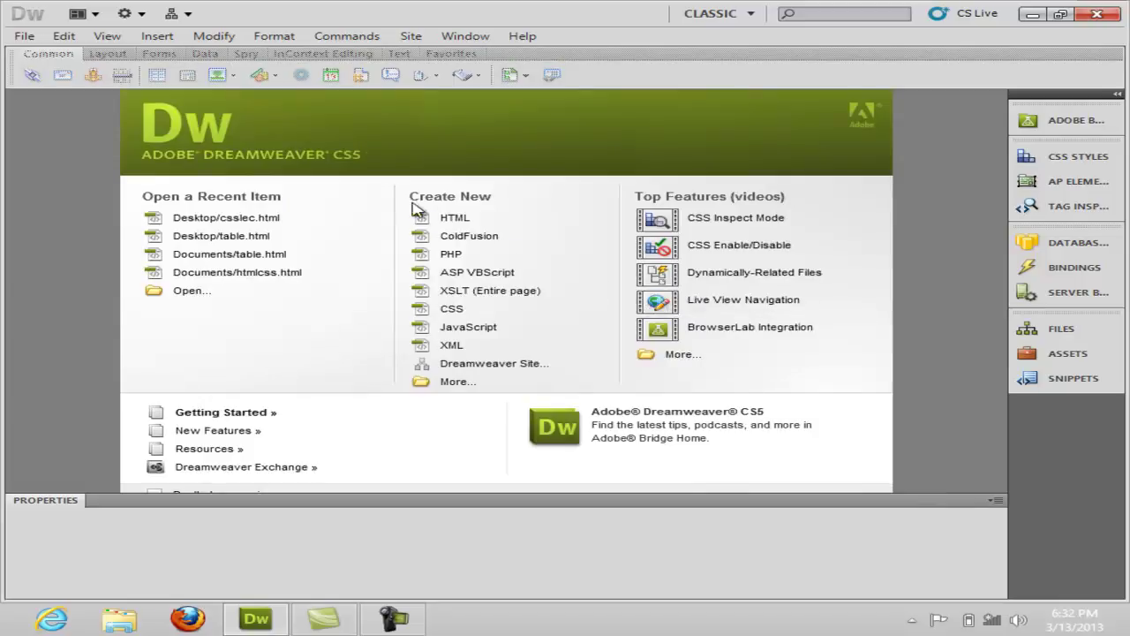
# - Create a new HTML document and look at it in Code, Split and Design views, ending in Design view
pyautogui.click(414, 218)
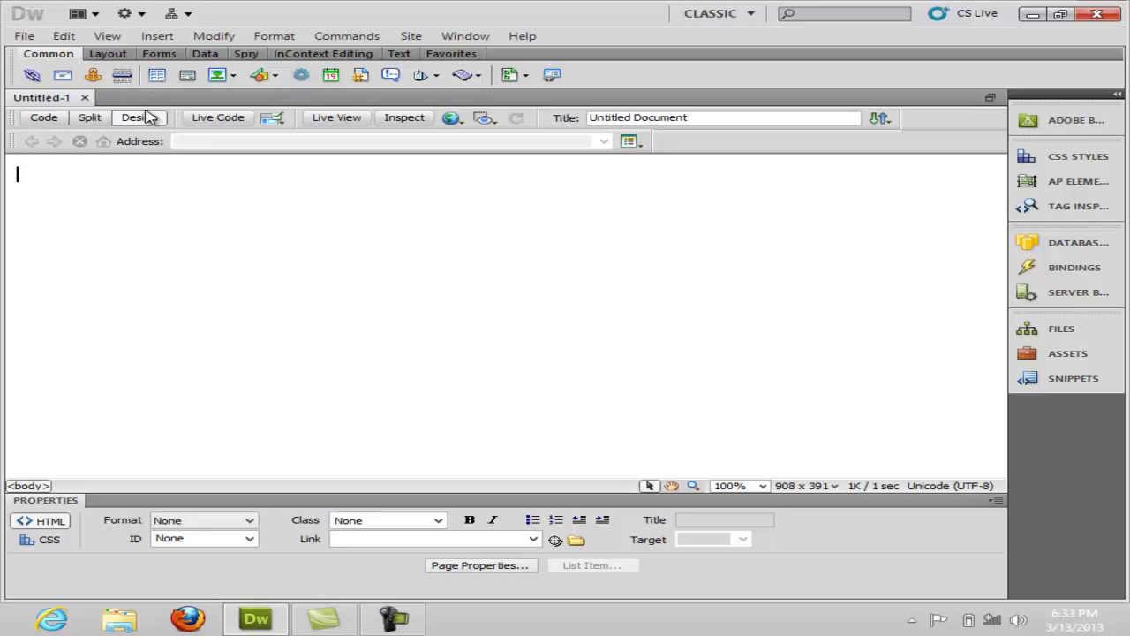
pyautogui.click(46, 117)
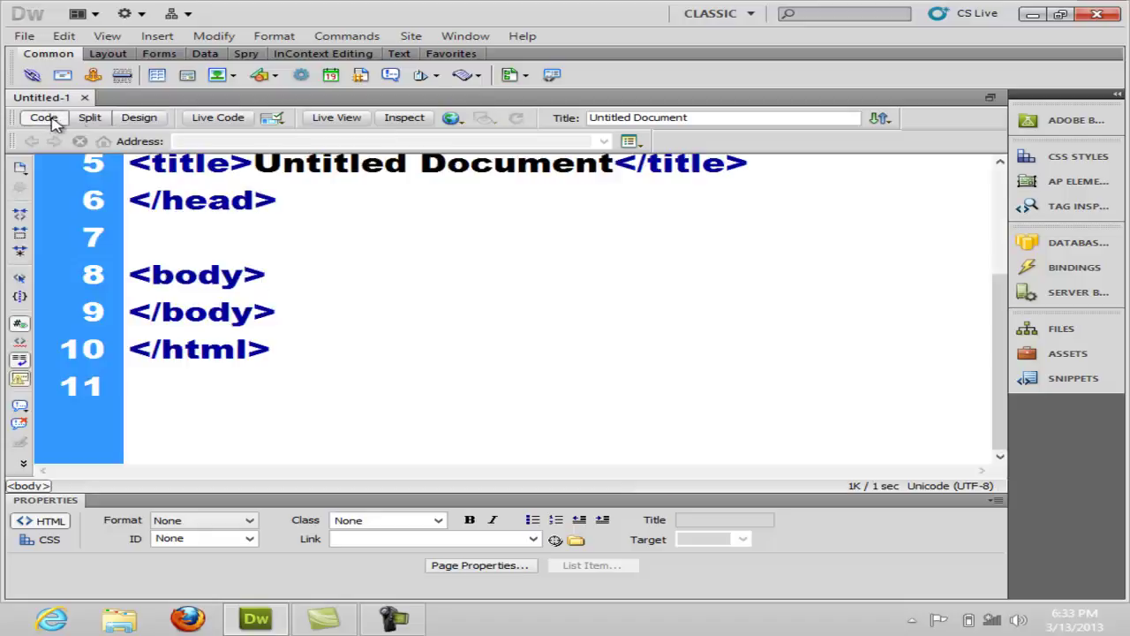
pyautogui.click(91, 117)
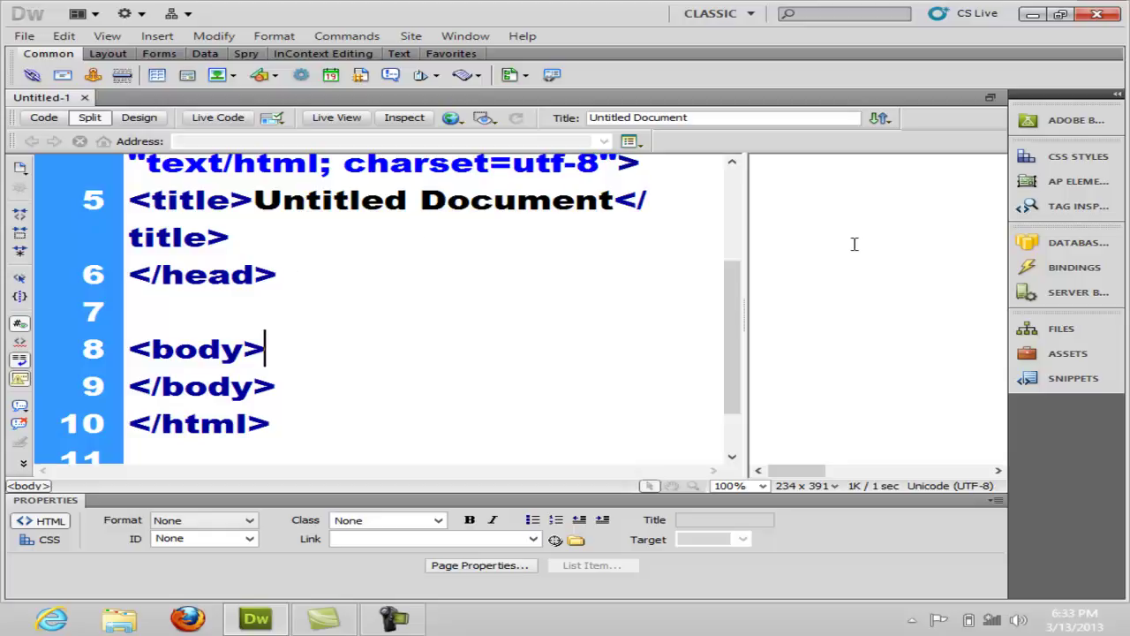
pyautogui.click(141, 117)
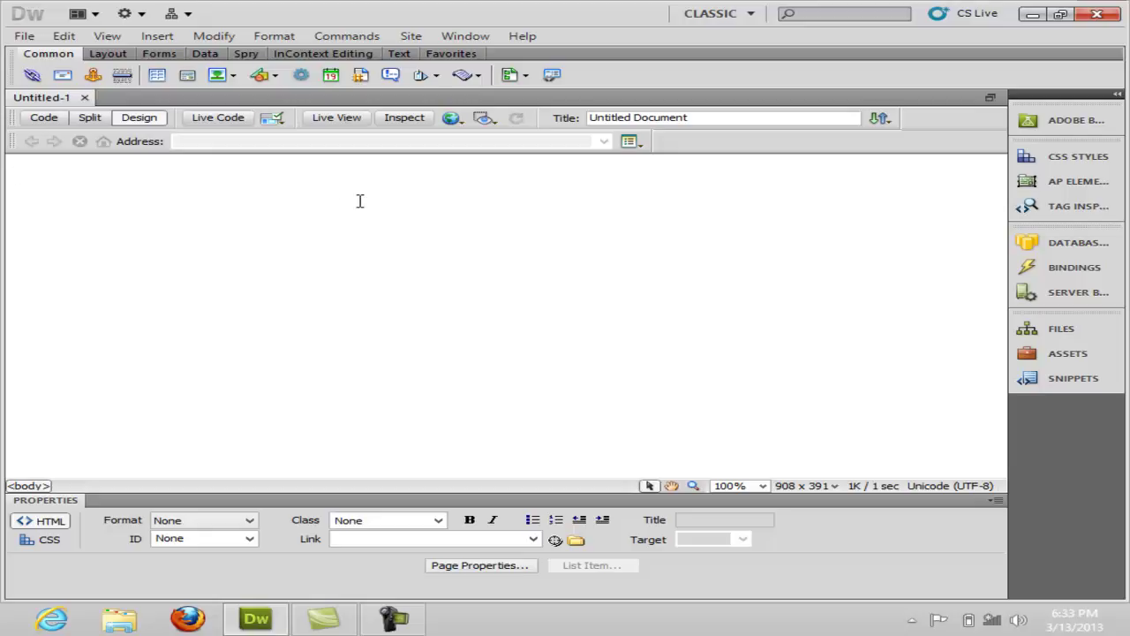
# - Add a Heading 1 reading "This is heading one" to the page and check its h1 tags in the code
pyautogui.click(399, 53)
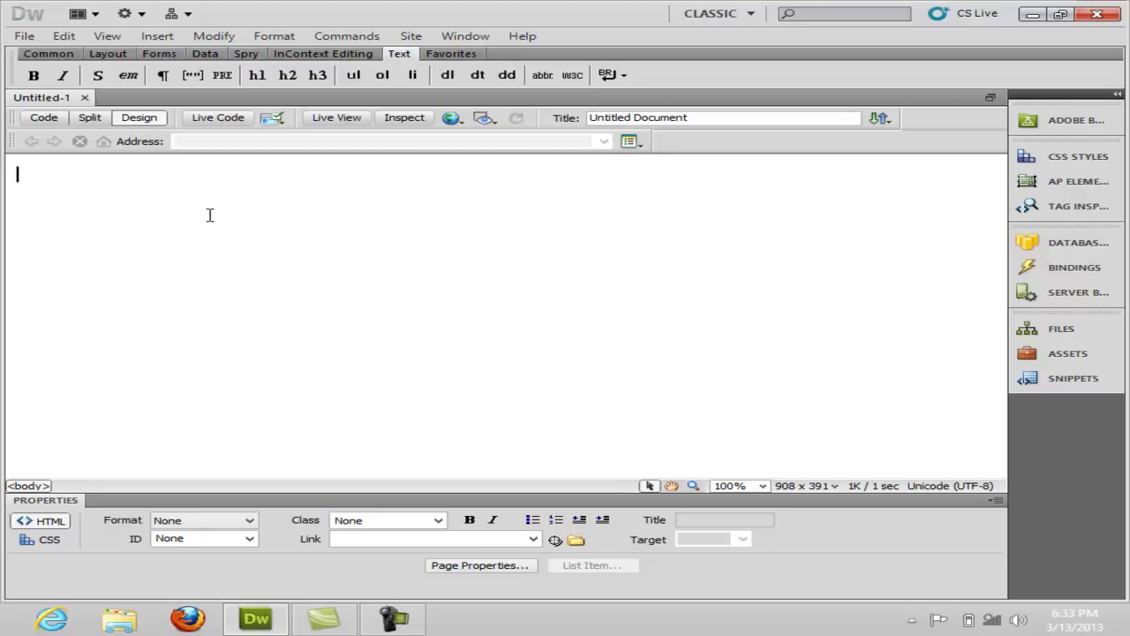
pyautogui.click(257, 75)
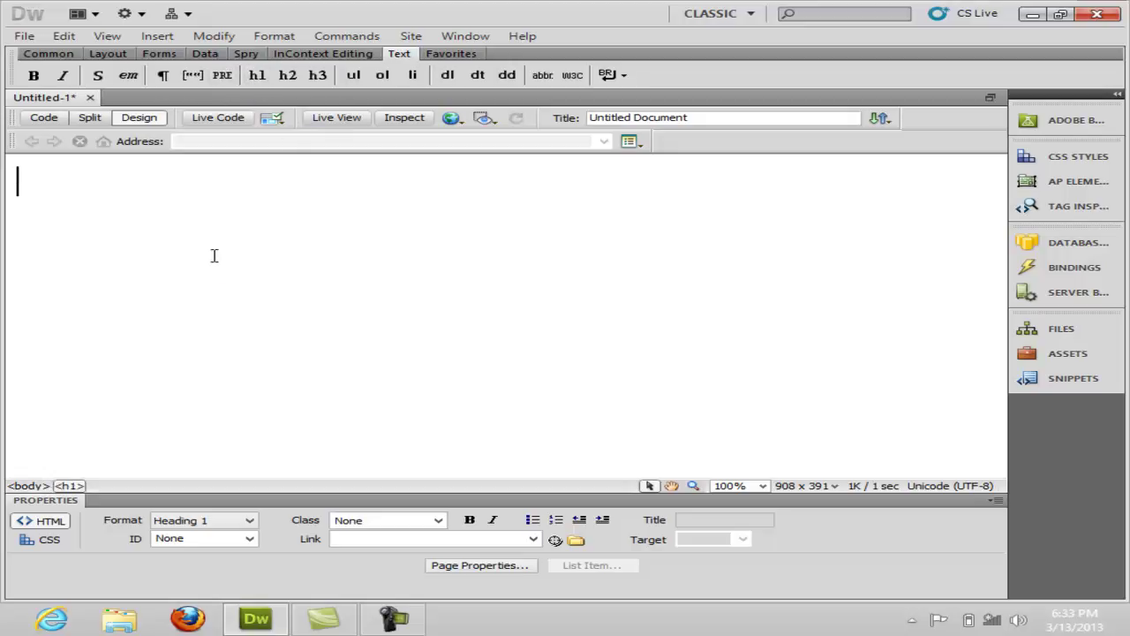
pyautogui.write('This i')
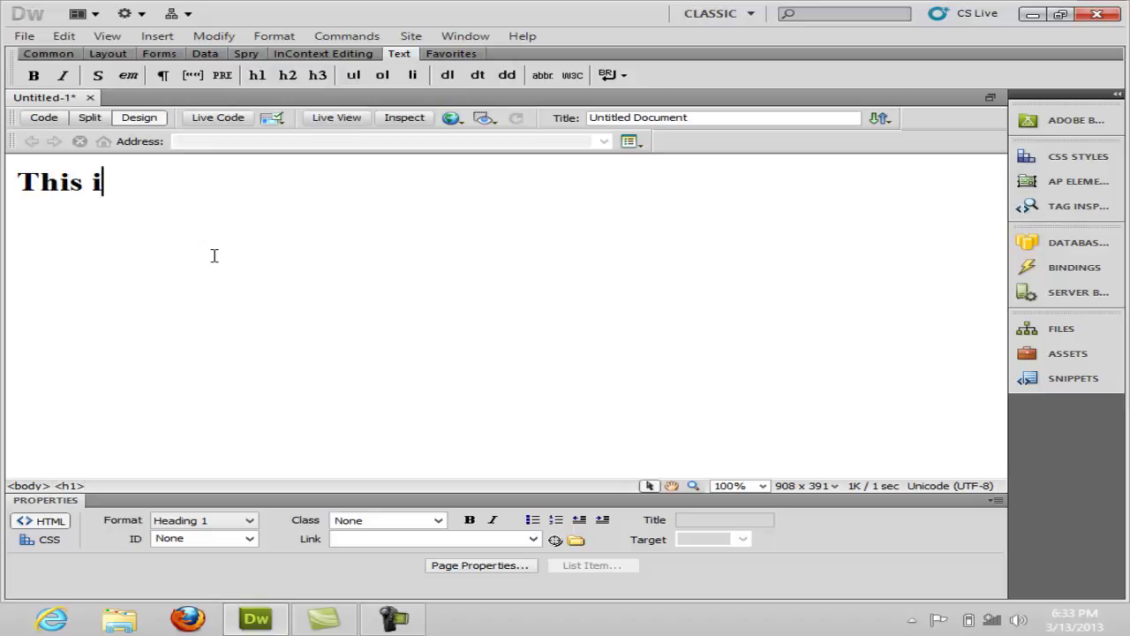
pyautogui.write('s heading')
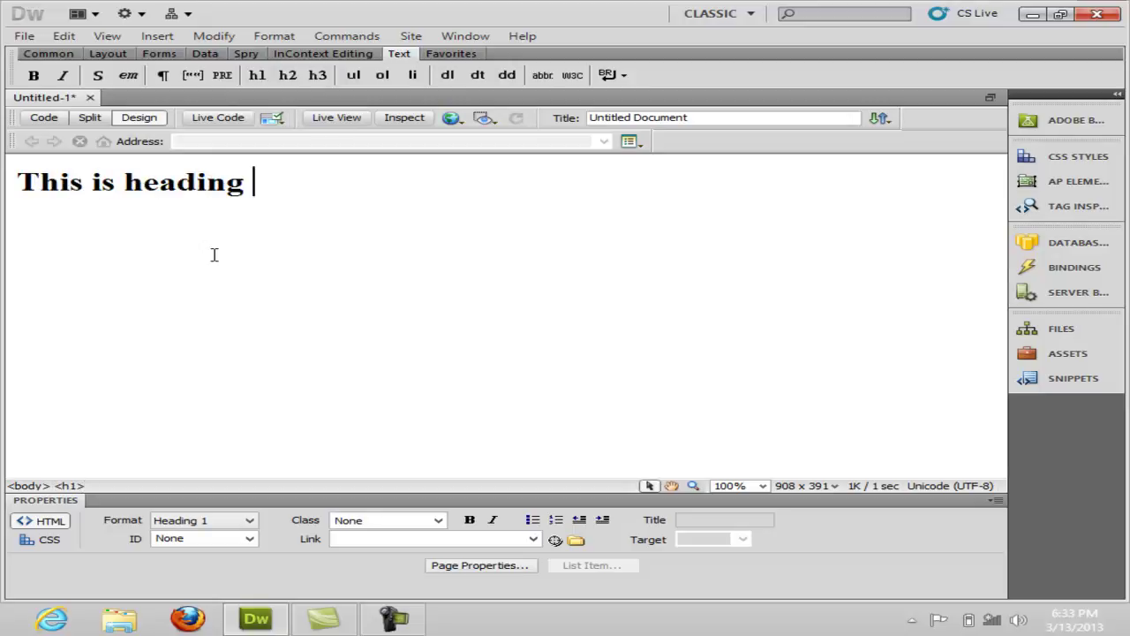
pyautogui.write(' one')
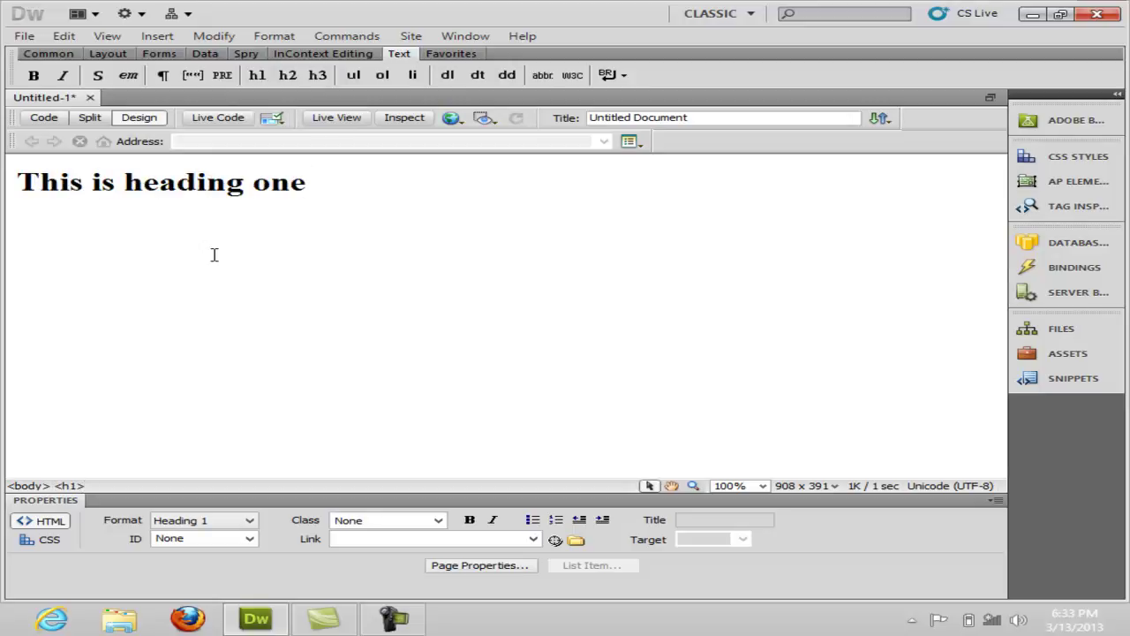
pyautogui.click(36, 118)
pyautogui.moveTo(218, 311); pyautogui.dragTo(132, 309)
pyautogui.moveTo(712, 313); pyautogui.dragTo(607, 300)
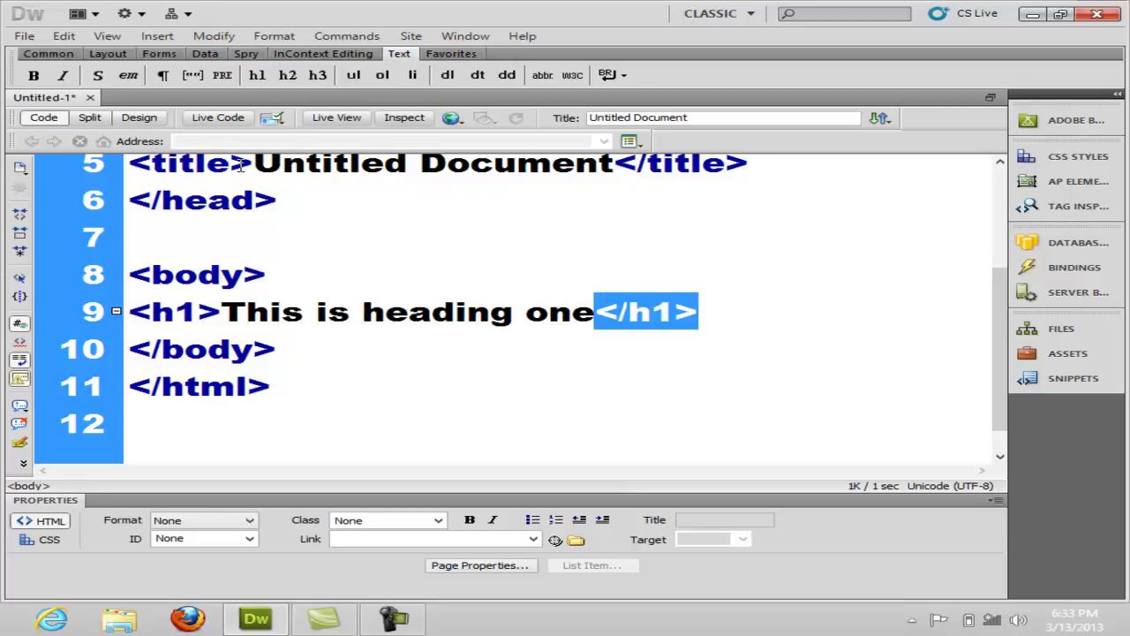
# - Change the heading text "This is heading one" to Heading 2 and check its tags in the code
pyautogui.click(132, 117)
pyautogui.moveTo(311, 182); pyautogui.dragTo(17, 202)
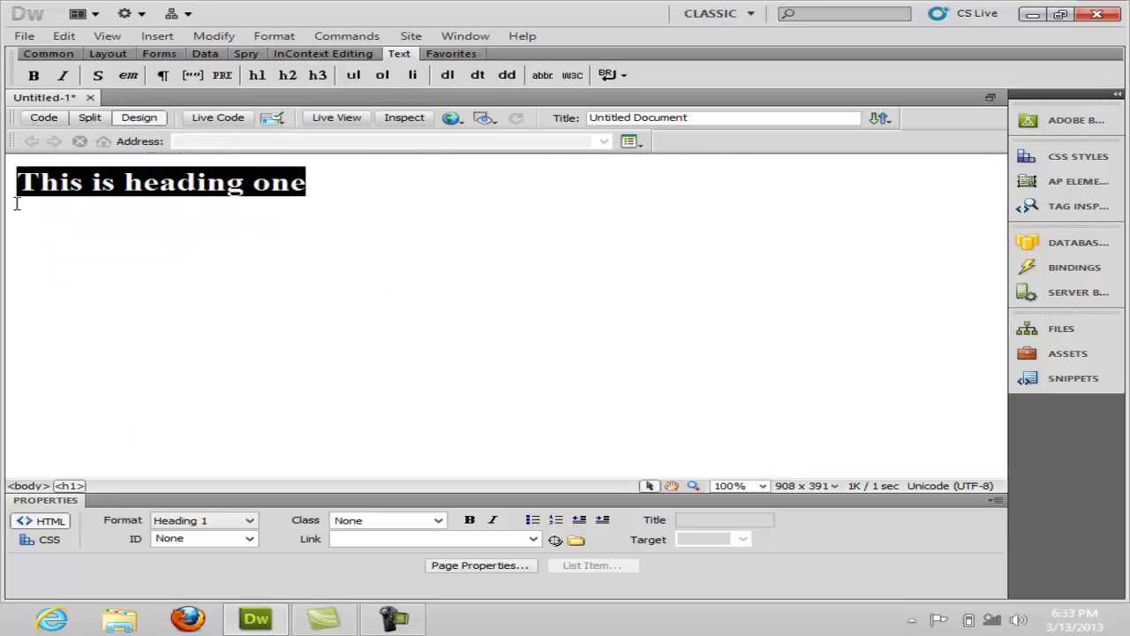
pyautogui.click(289, 75)
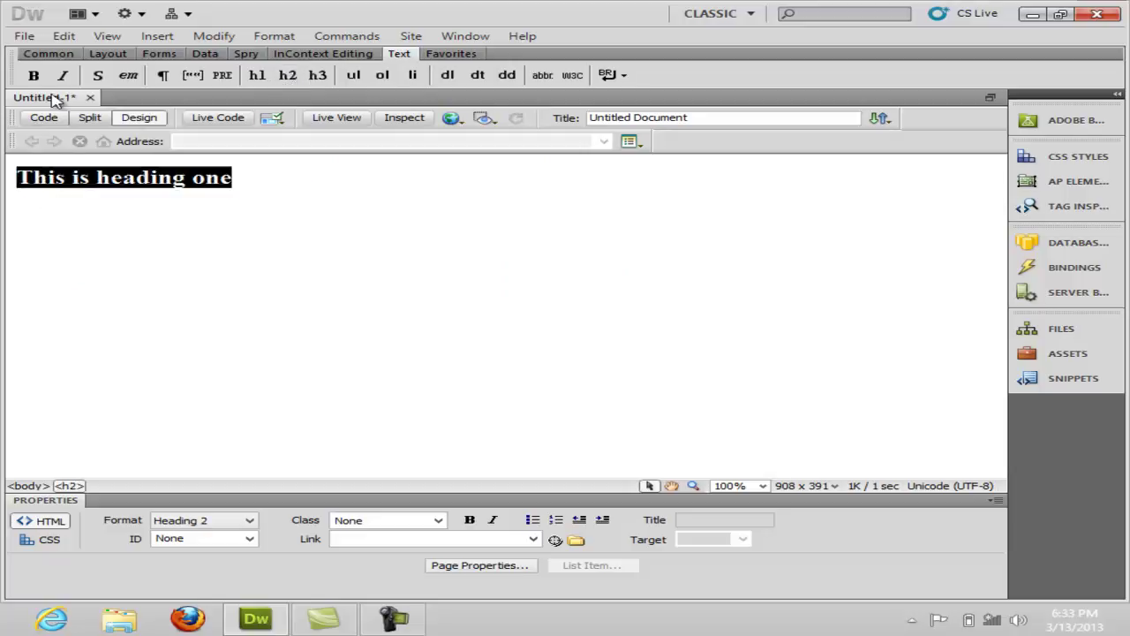
pyautogui.click(42, 118)
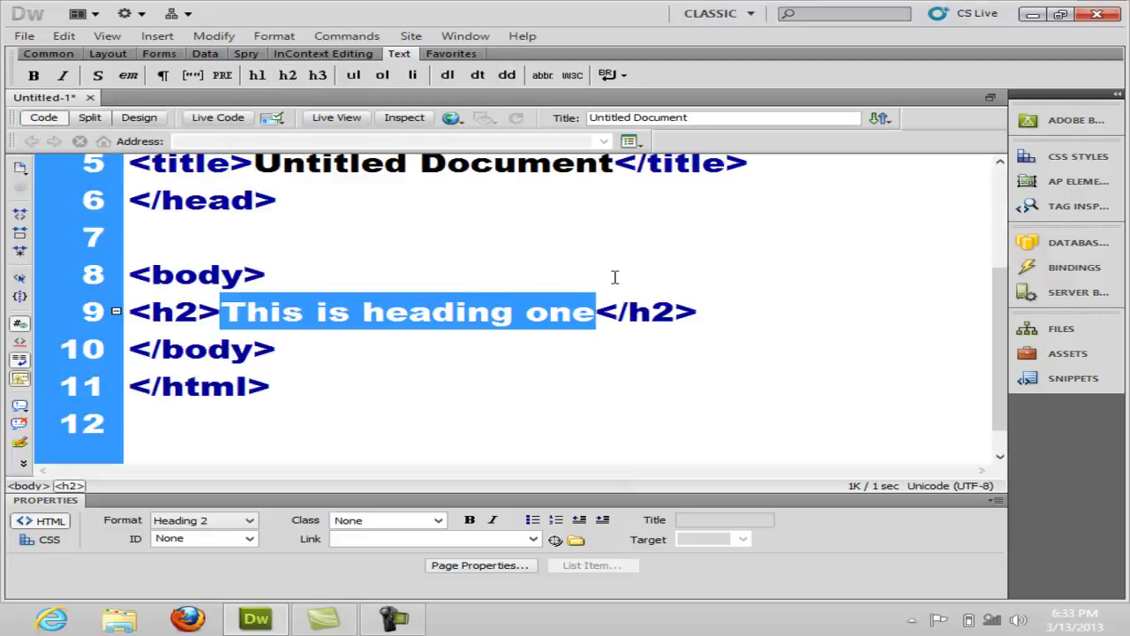
pyautogui.click(141, 117)
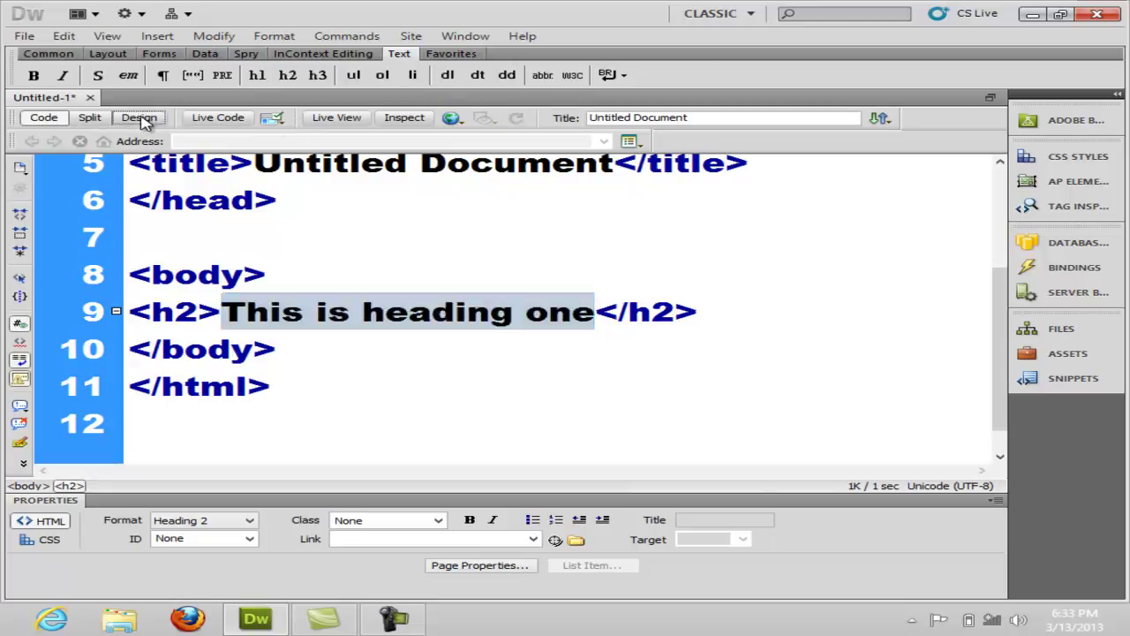
# - Start a new paragraph below the heading and look through the common insert options, including the image types
pyautogui.click(291, 183)
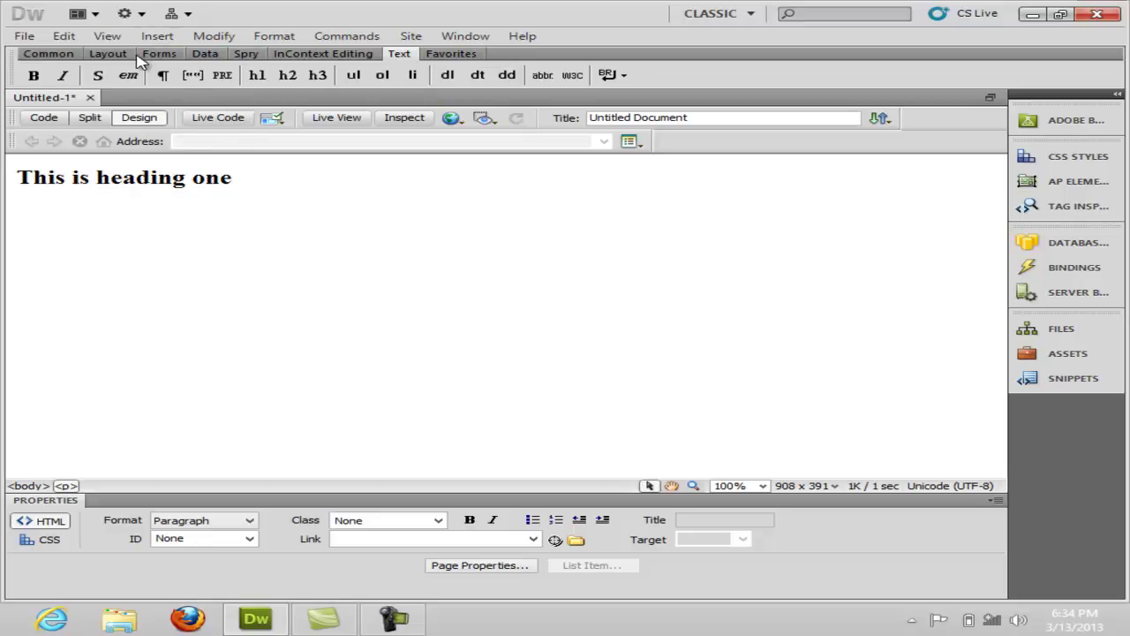
pyautogui.click(48, 54)
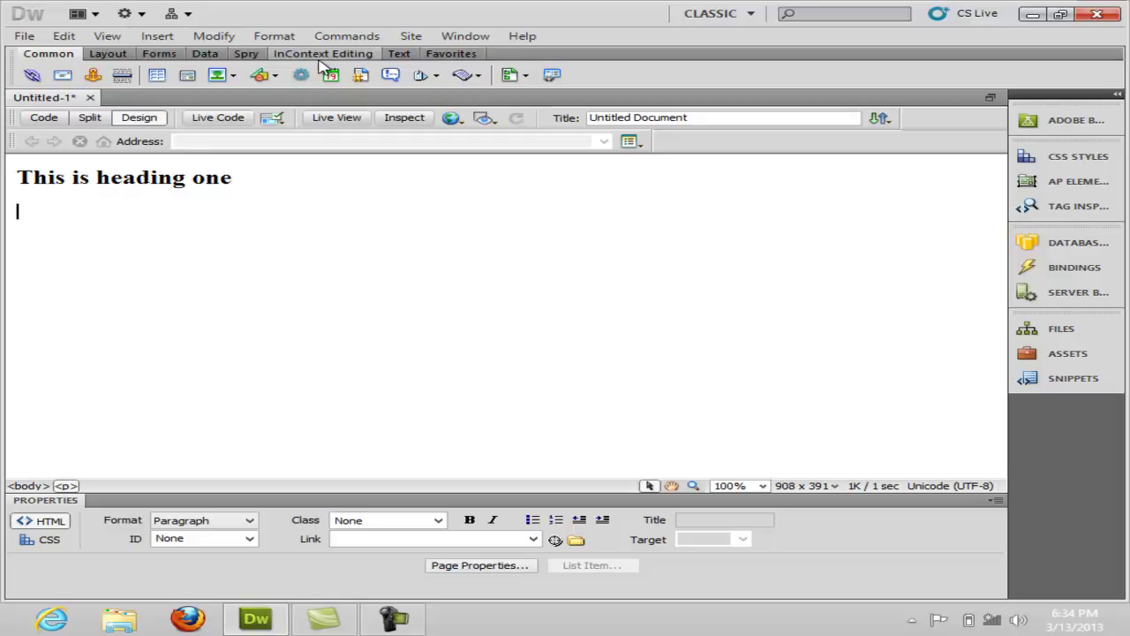
pyautogui.click(157, 36)
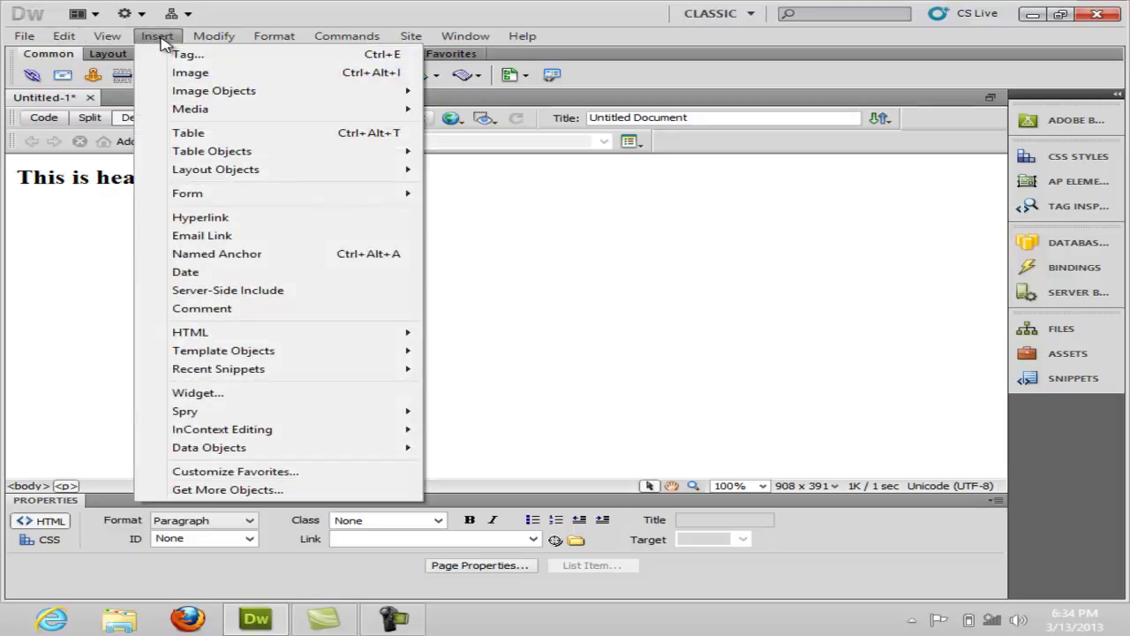
pyautogui.click(91, 232)
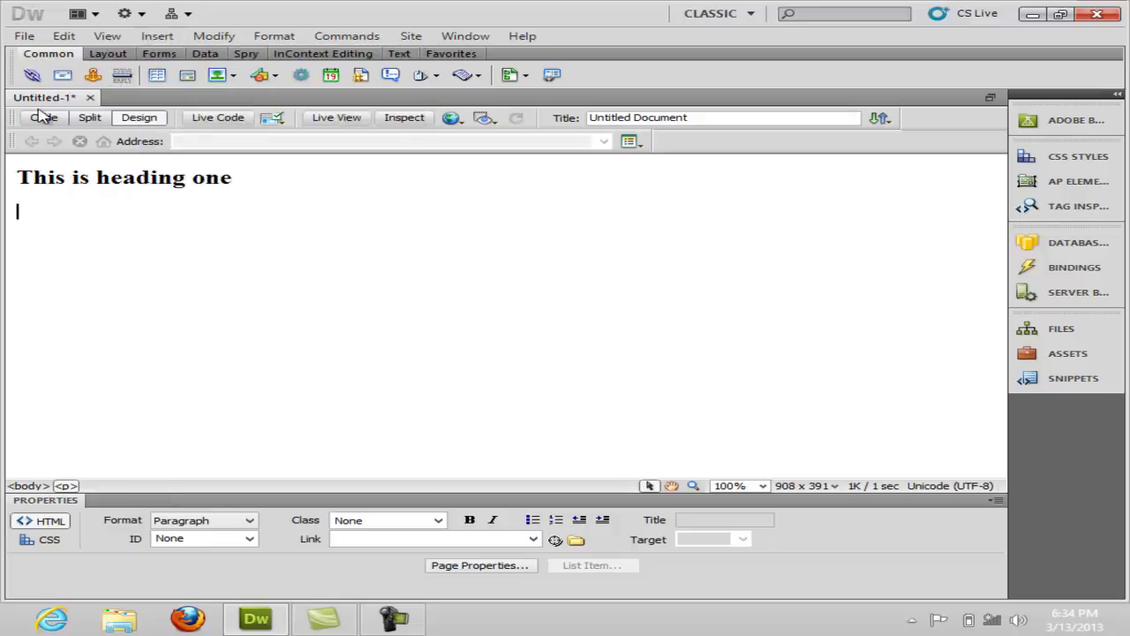
pyautogui.click(232, 76)
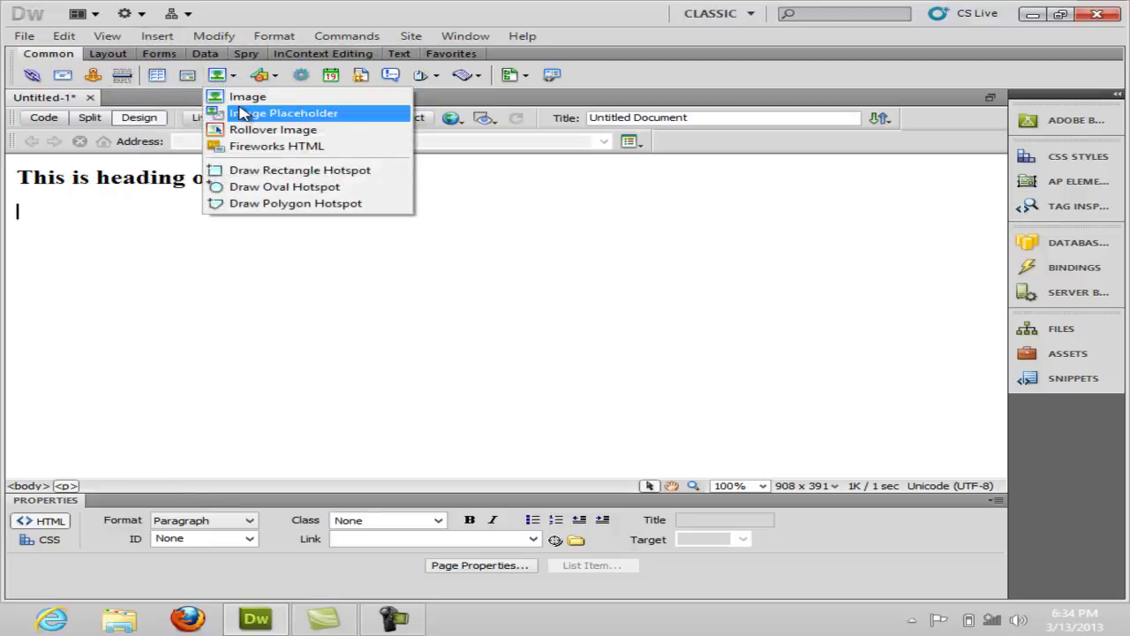
# - Insert the image "Wallpaper vista 3d1" from the wallpapers win8 folder on drive F: below the heading, without alternate text
pyautogui.click(158, 39)
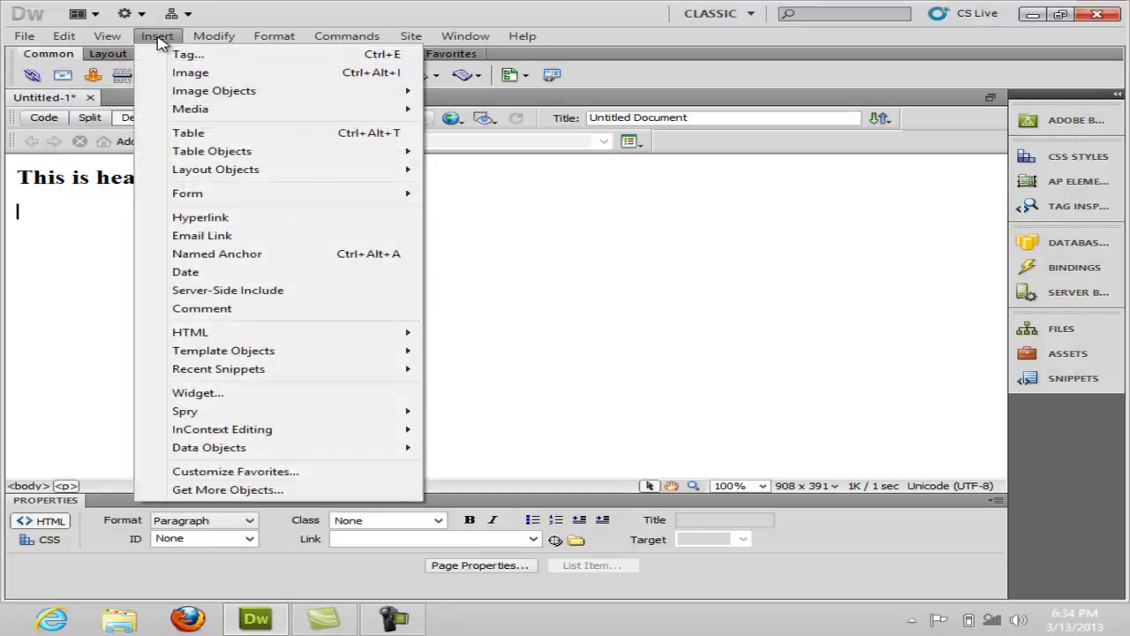
pyautogui.click(196, 76)
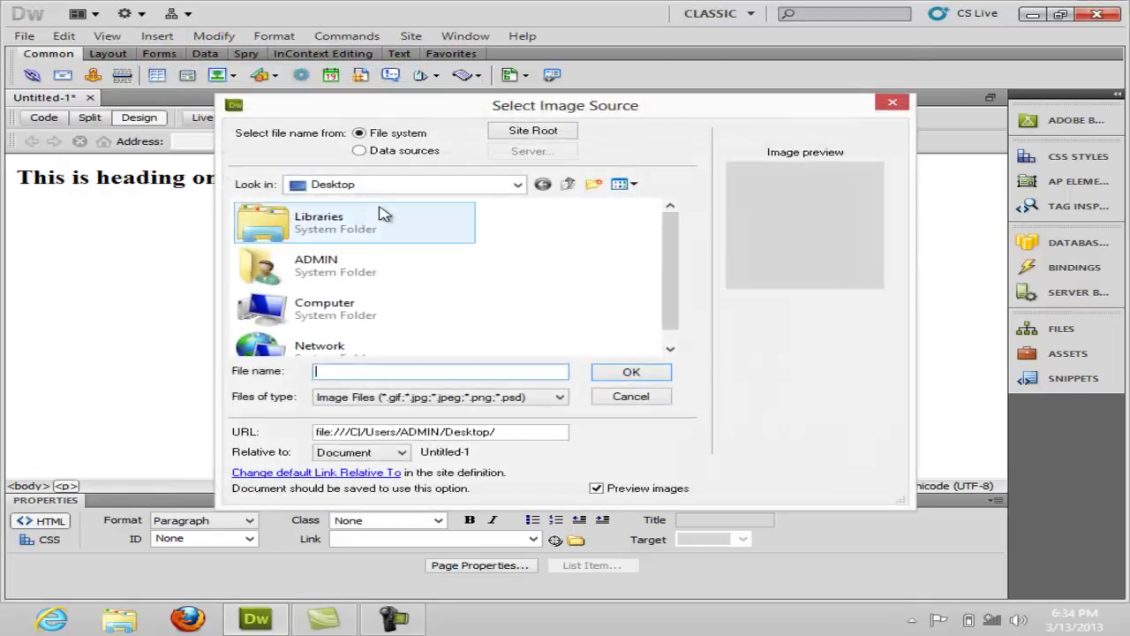
pyautogui.moveTo(660, 283); pyautogui.dragTo(548, 258)
pyautogui.doubleClick(353, 229)
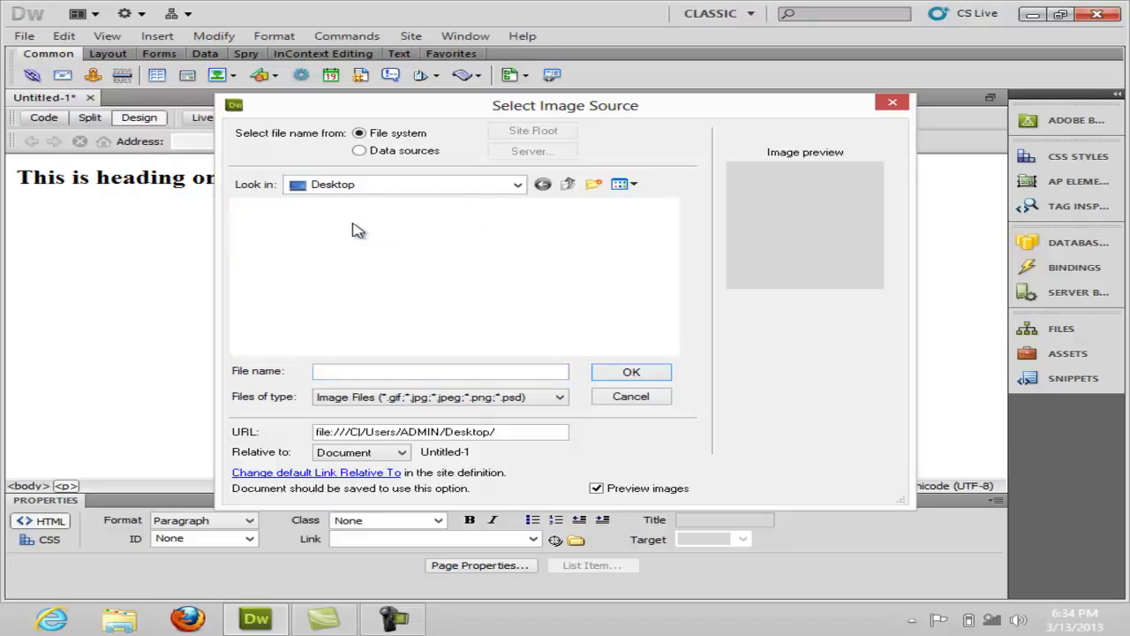
pyautogui.moveTo(669, 278); pyautogui.dragTo(667, 291)
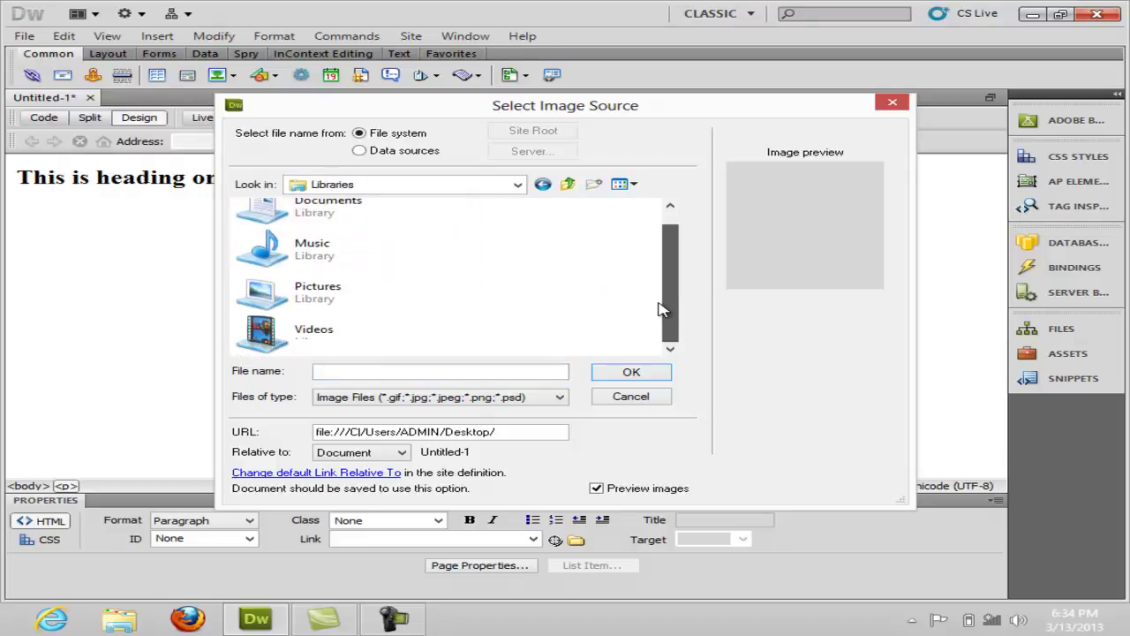
pyautogui.click(516, 187)
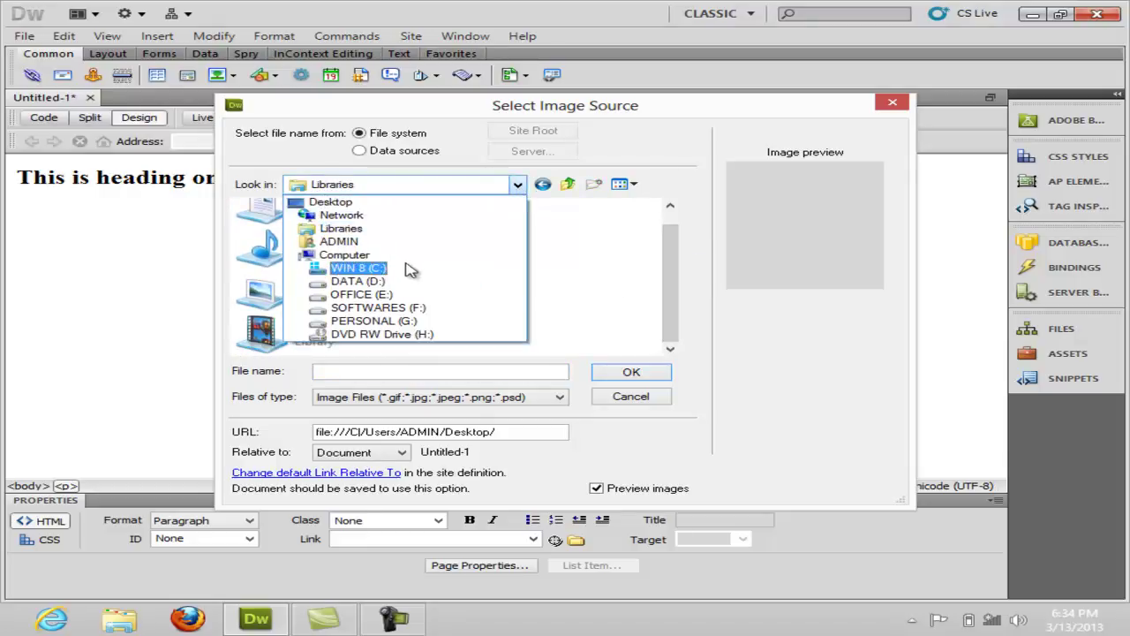
pyautogui.click(378, 308)
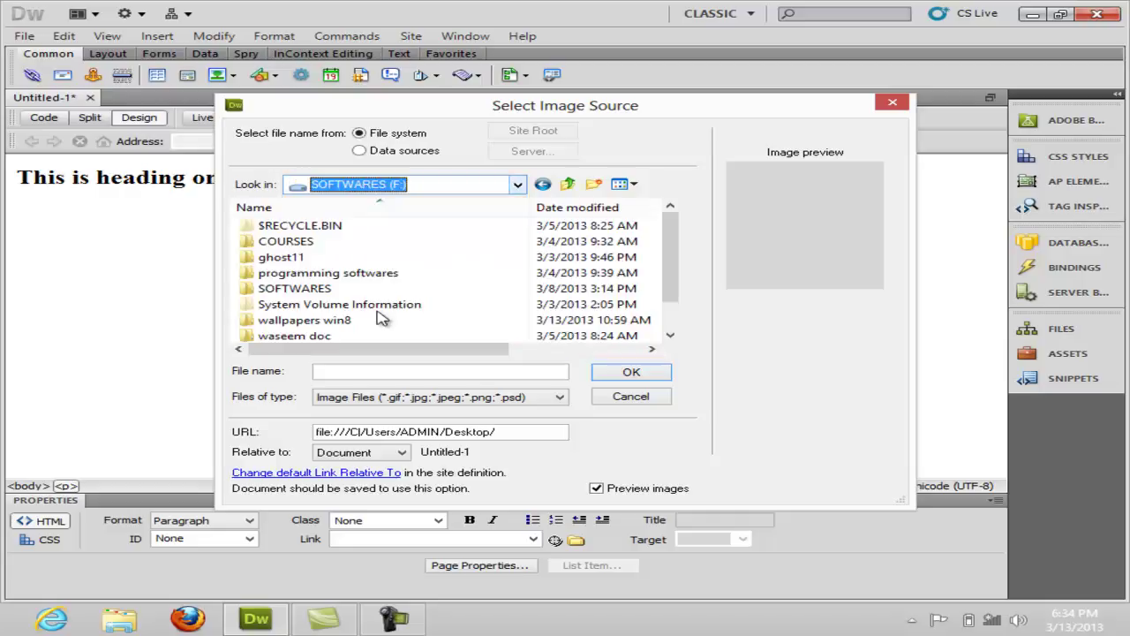
pyautogui.doubleClick(374, 321)
pyautogui.click(534, 265)
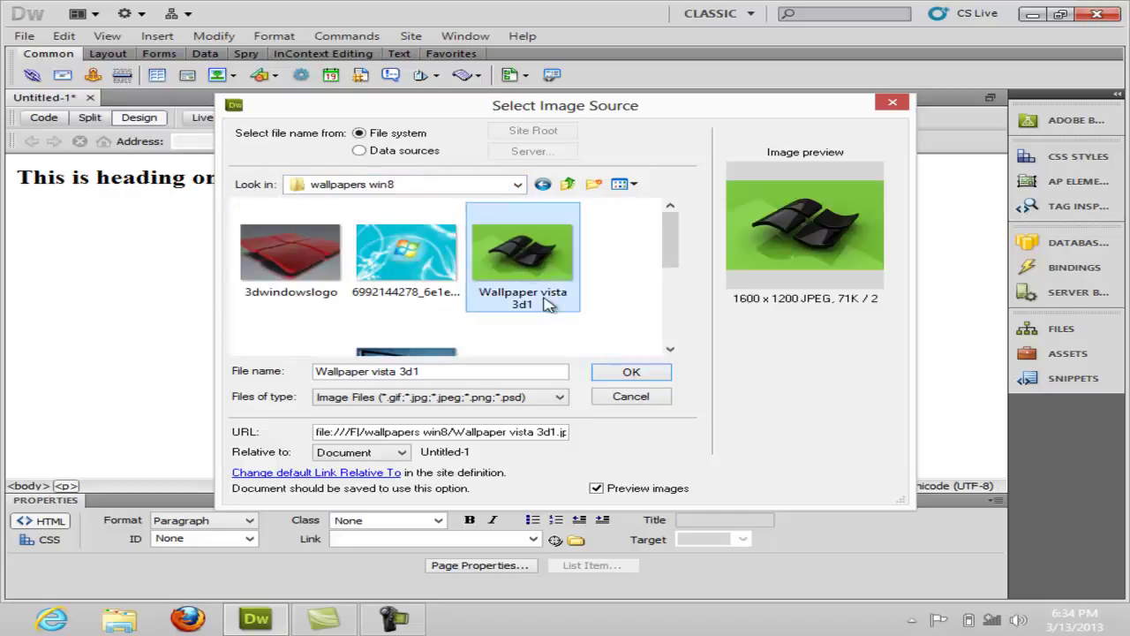
pyautogui.click(636, 375)
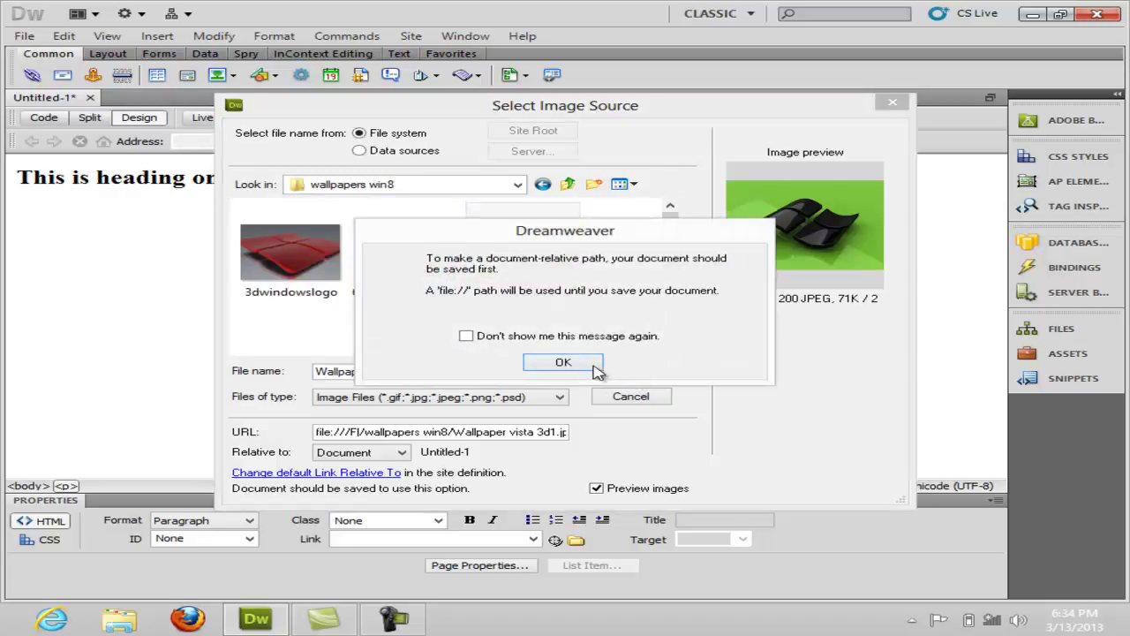
pyautogui.click(593, 371)
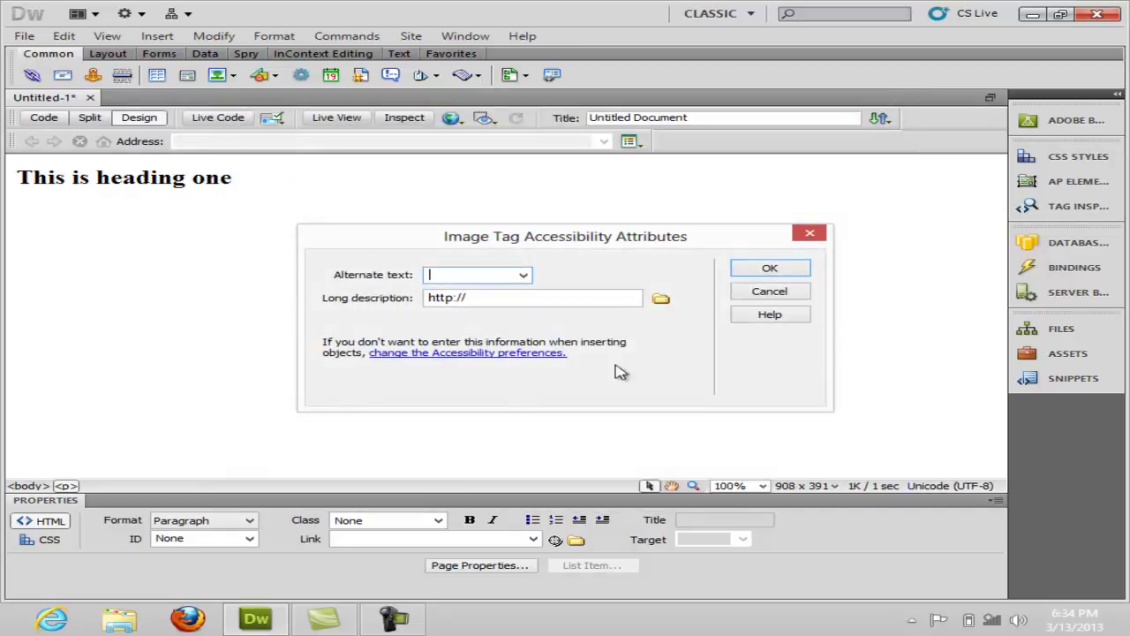
pyautogui.click(742, 268)
pyautogui.moveTo(997, 231); pyautogui.dragTo(956, 323)
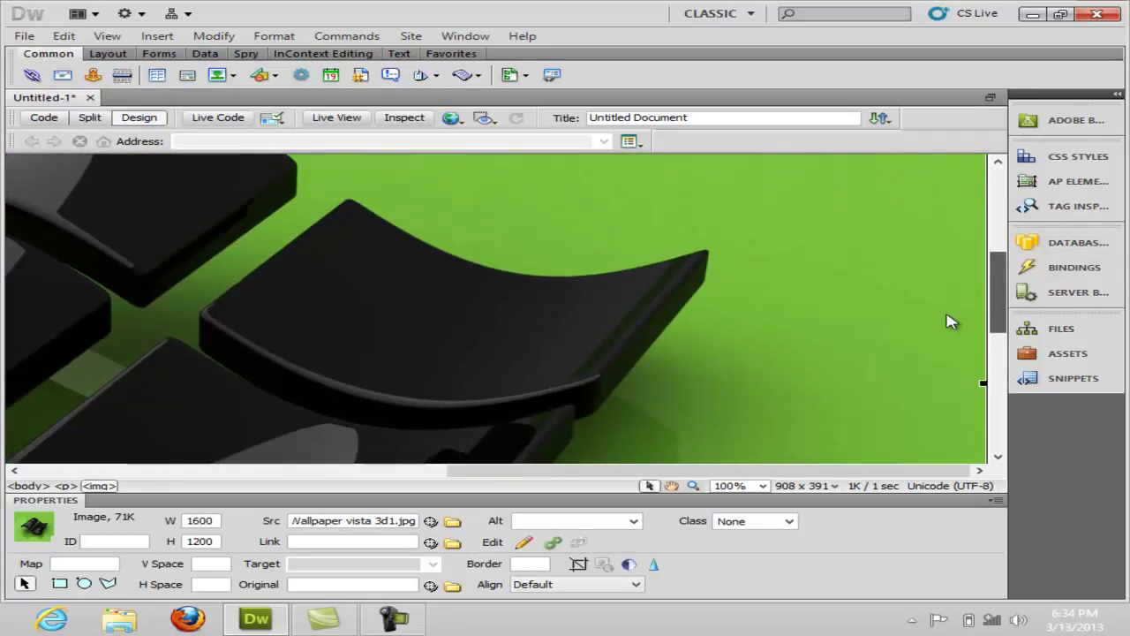
# - Examine the inserted image's img tag and its src attribute in the page code
pyautogui.click(48, 121)
pyautogui.click(326, 353)
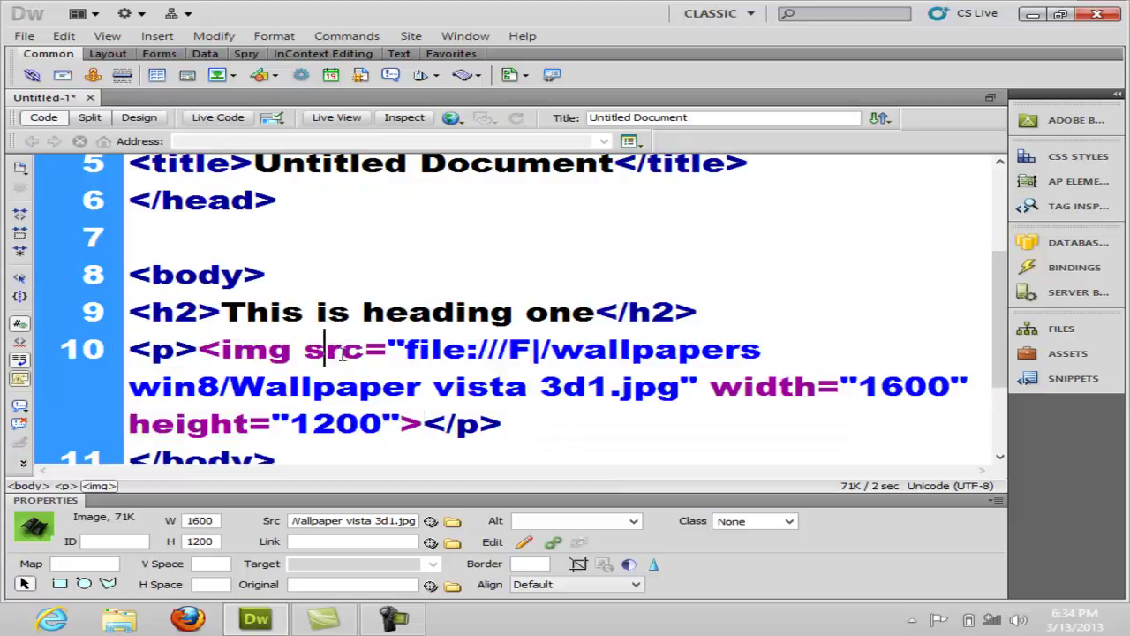
pyautogui.doubleClick(336, 350)
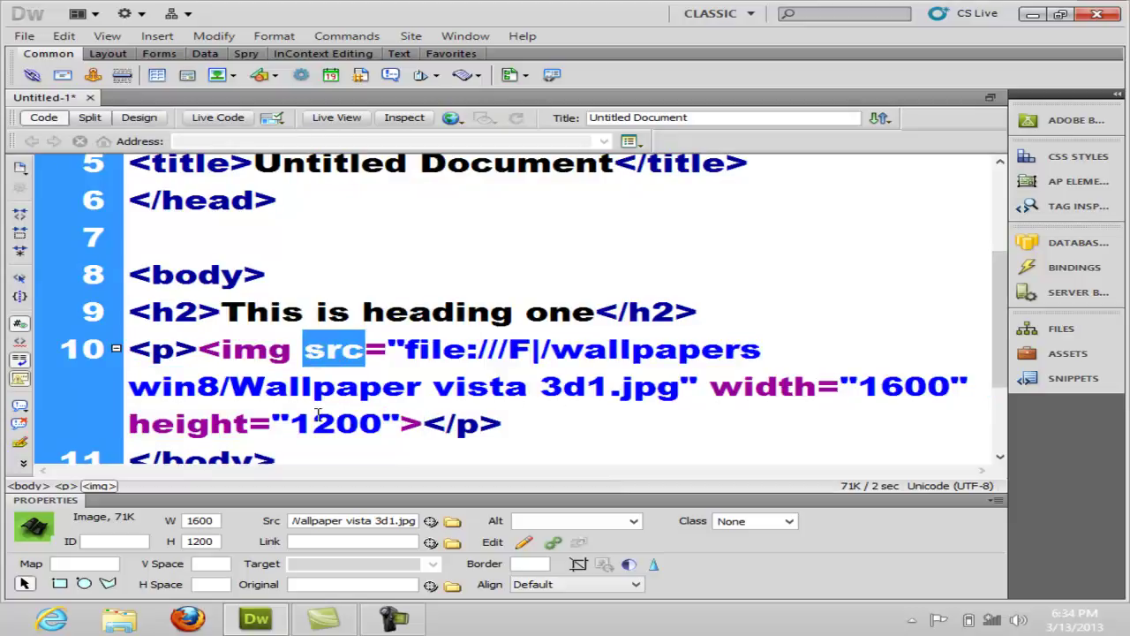
# - Return to Design view and set the image's width and height to 200 each
pyautogui.click(139, 118)
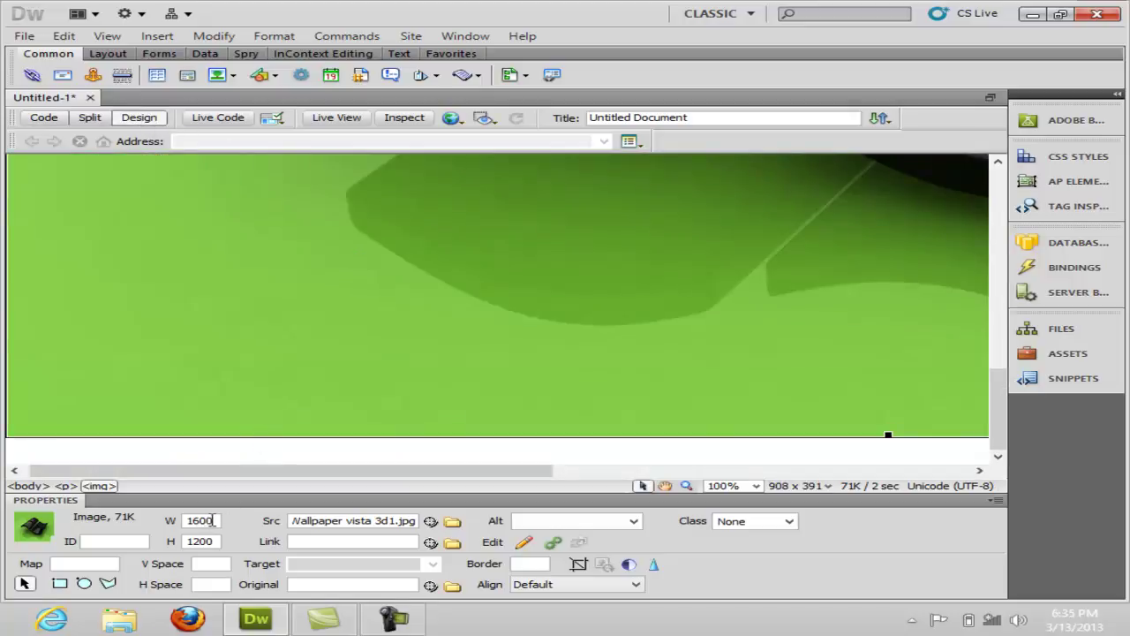
pyautogui.moveTo(212, 521); pyautogui.dragTo(186, 522)
pyautogui.write('2')
pyautogui.click(217, 541)
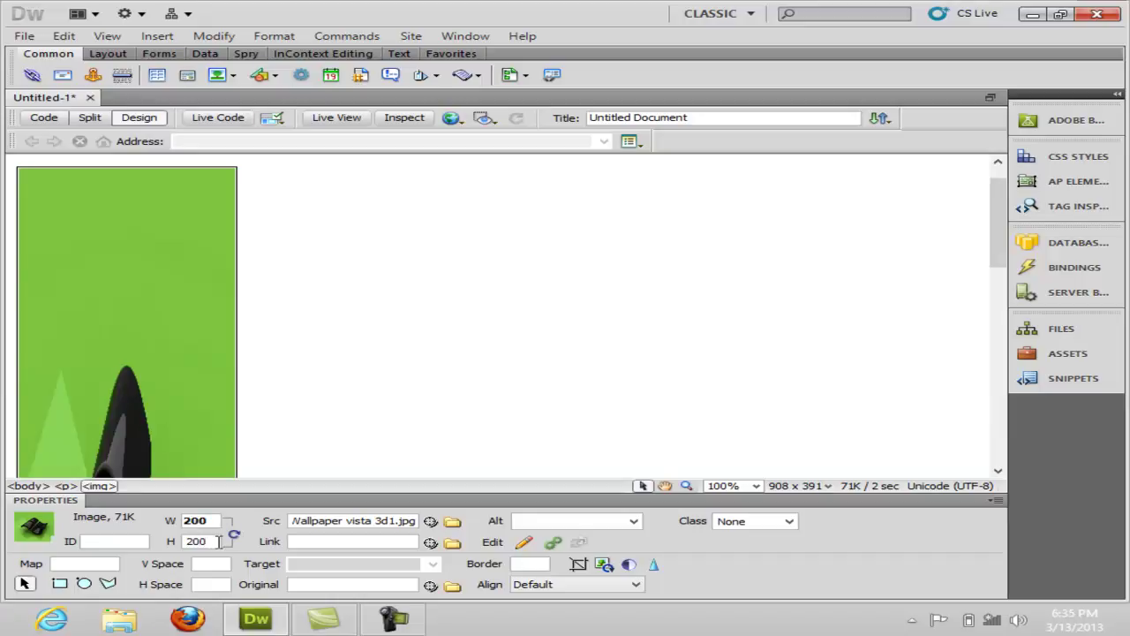
pyautogui.press('Return')
pyautogui.click(415, 311)
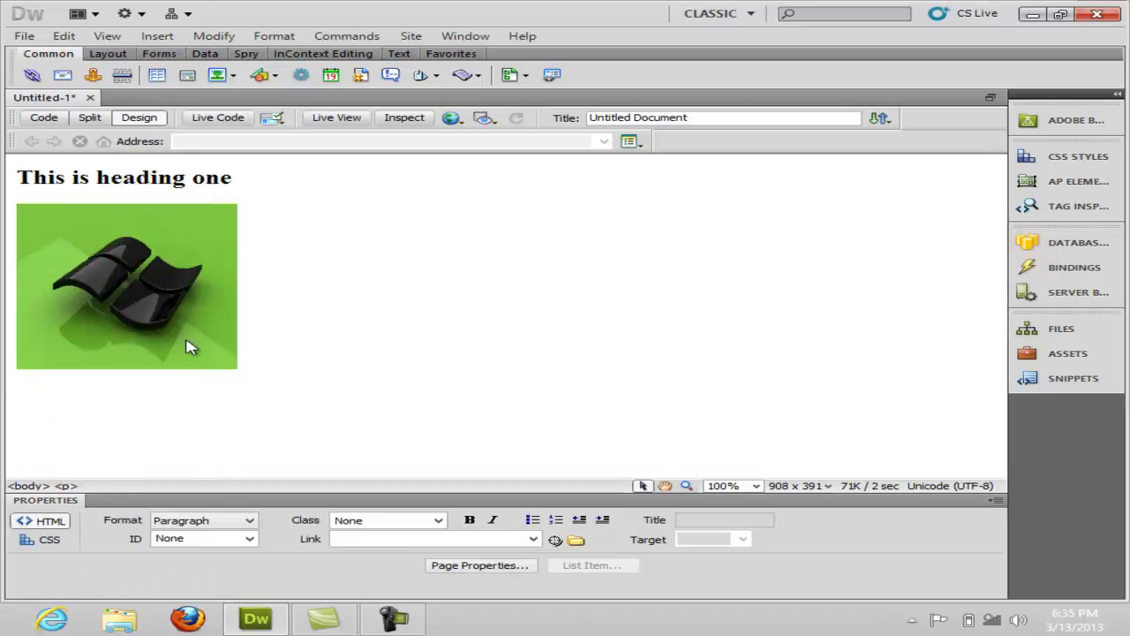
pyautogui.click(92, 291)
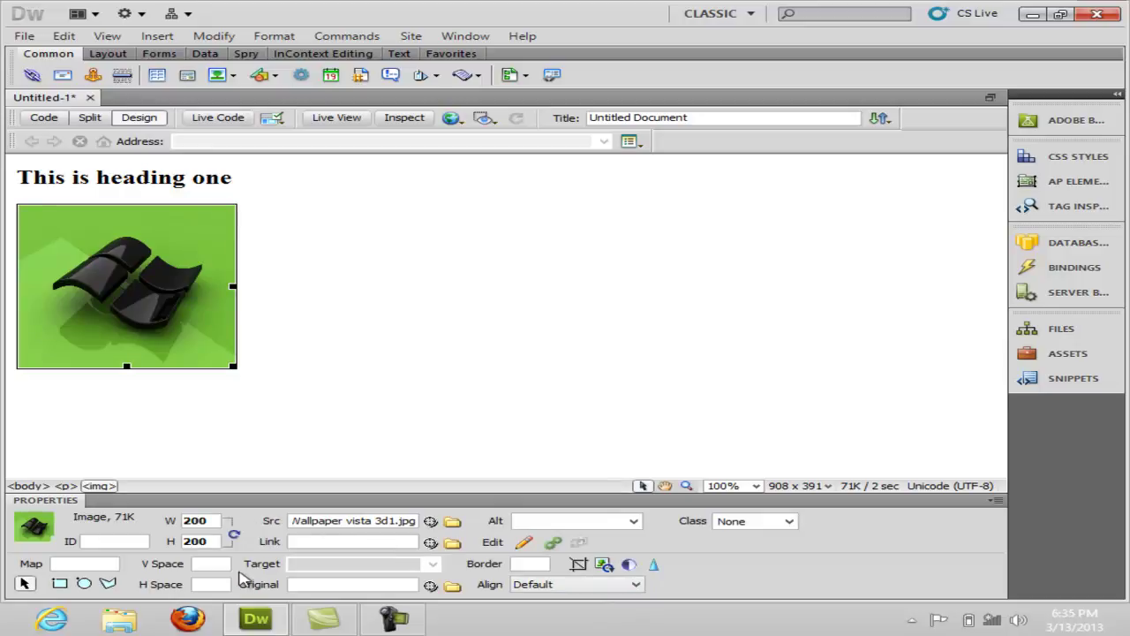
# - Start a new table below the image with 4 rows, 3 columns and a width of 60 percent
pyautogui.click(391, 358)
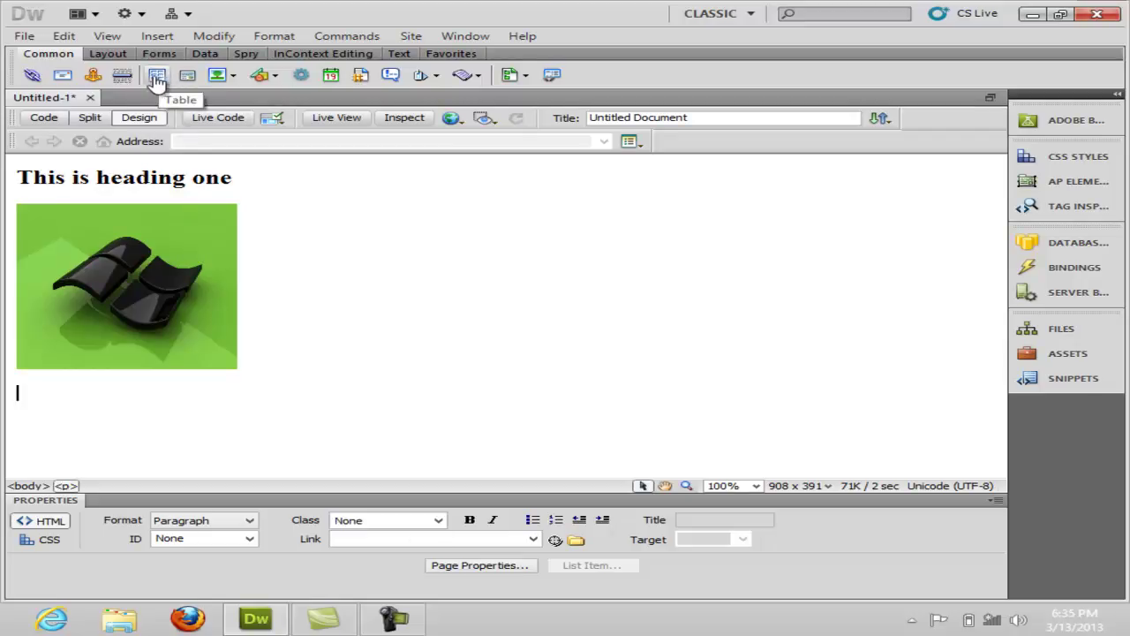
pyautogui.click(158, 36)
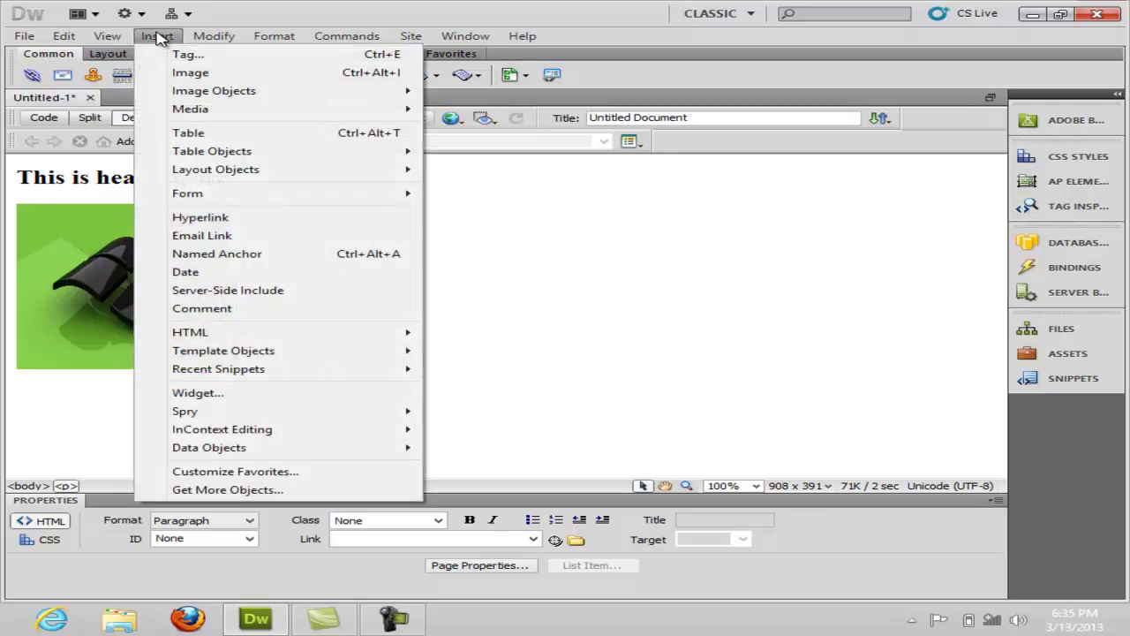
pyautogui.click(218, 138)
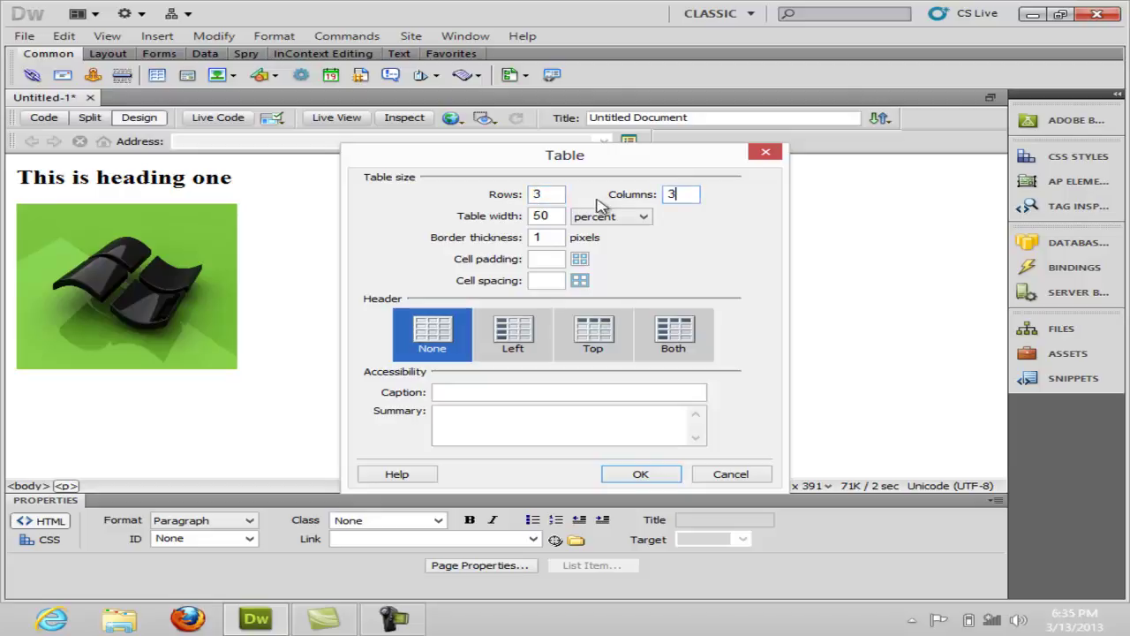
pyautogui.doubleClick(525, 195)
pyautogui.write('4')
pyautogui.click(644, 217)
pyautogui.click(609, 244)
pyautogui.click(649, 220)
pyautogui.click(607, 231)
pyautogui.doubleClick(559, 216)
pyautogui.write('6')
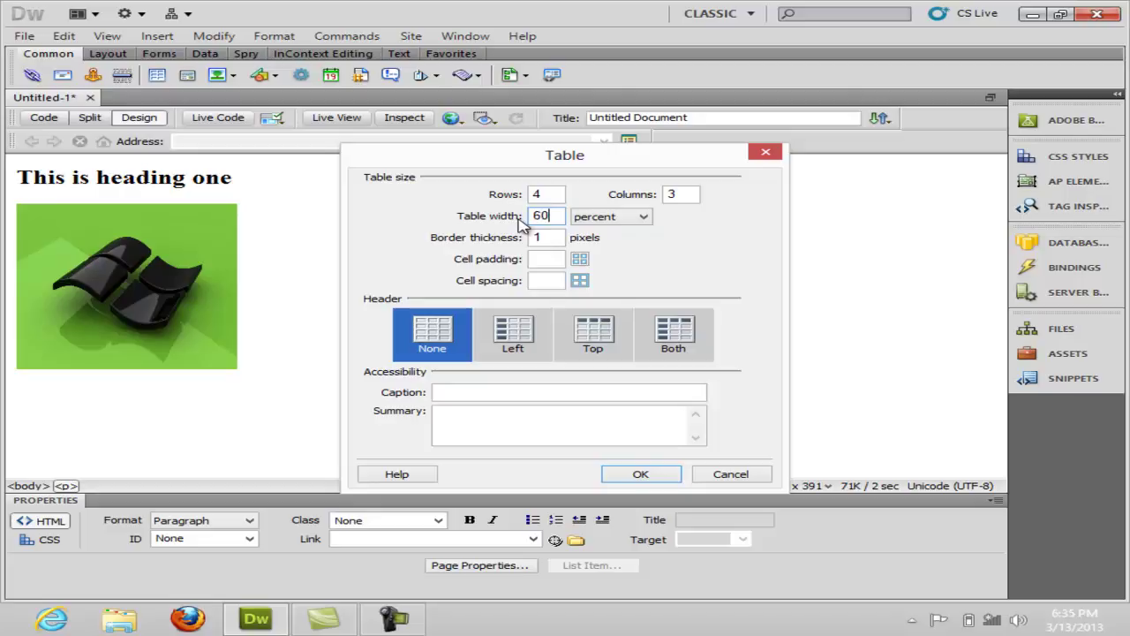
# - Give the table a cell padding of 5, a cell spacing of 10 and the caption "Student", and insert it
pyautogui.click(542, 281)
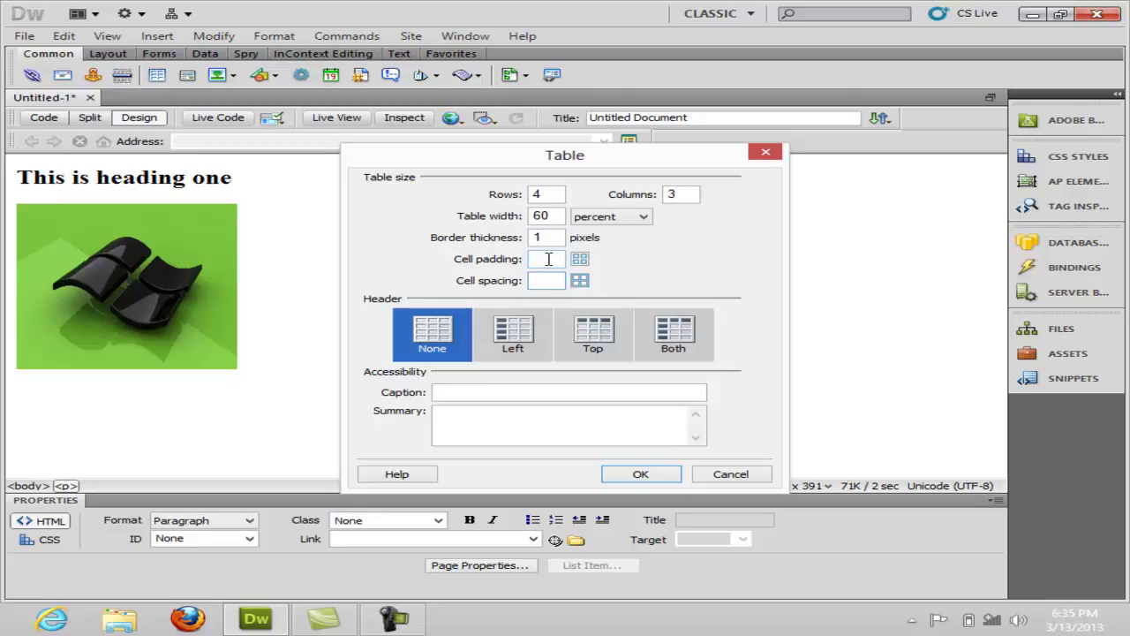
pyautogui.click(550, 259)
pyautogui.click(547, 279)
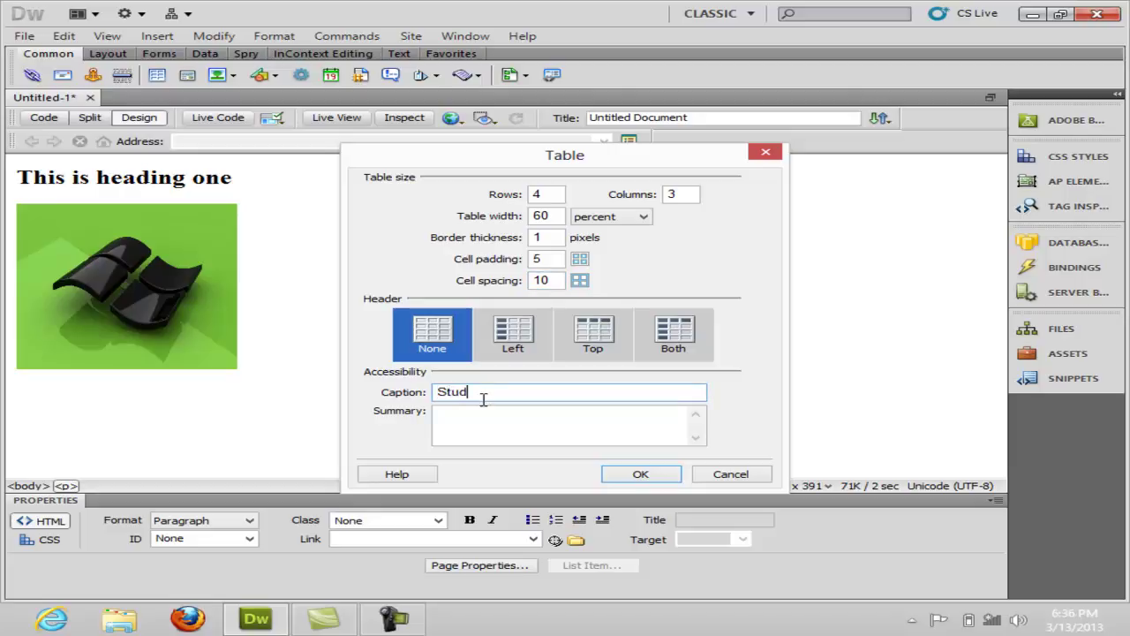
pyautogui.click(640, 474)
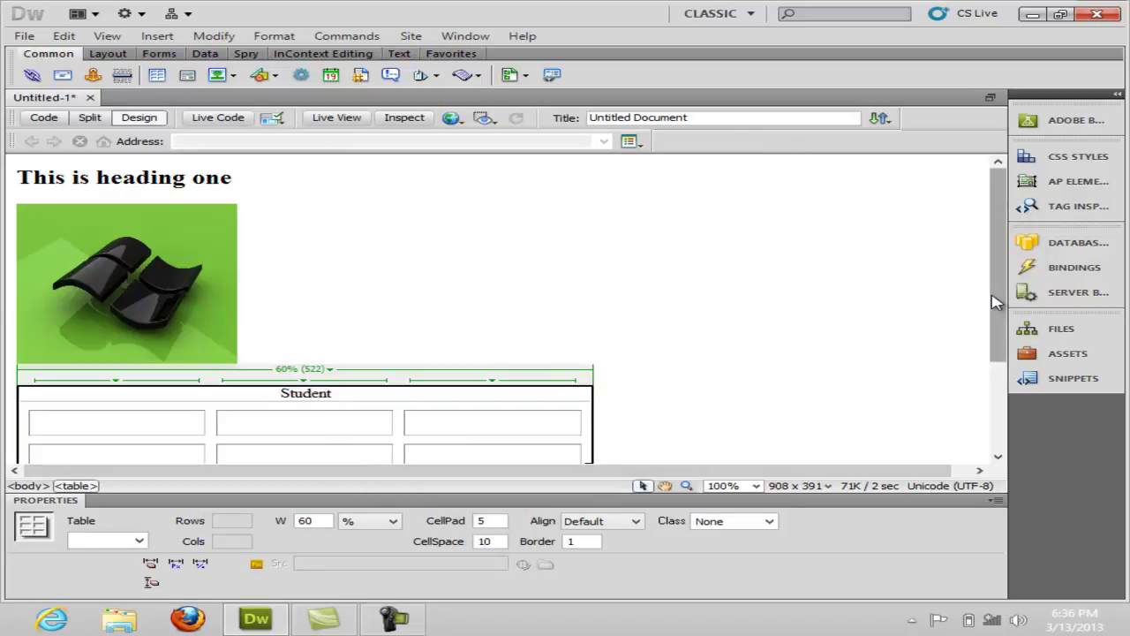
# - Enter "dfs" in the first cell of the Student table
pyautogui.moveTo(996, 297); pyautogui.dragTo(980, 371)
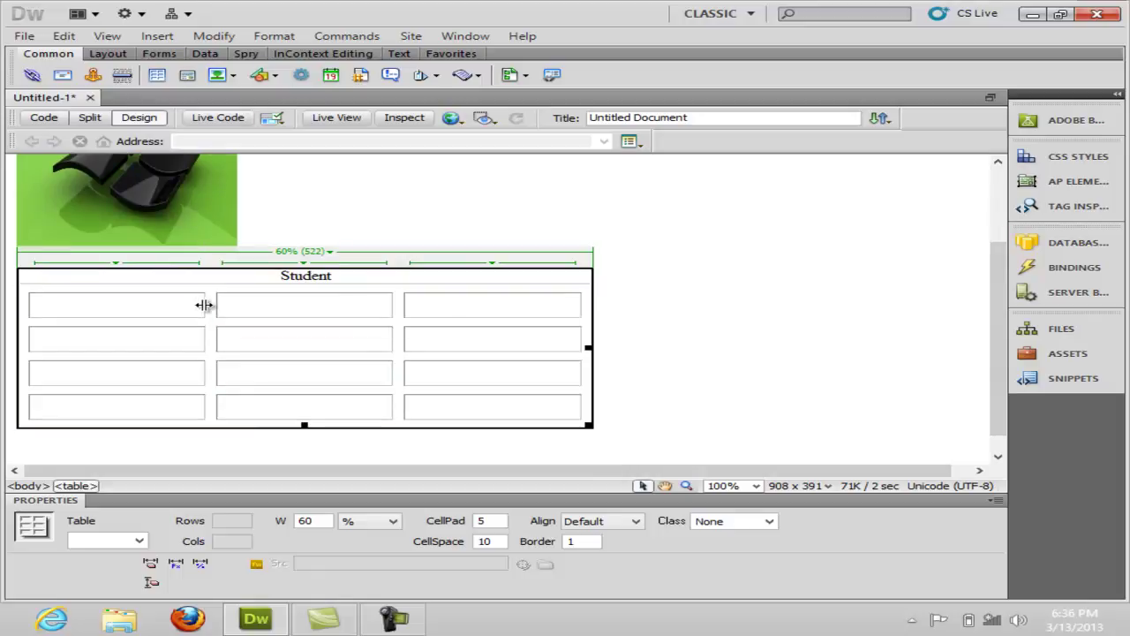
pyautogui.click(179, 300)
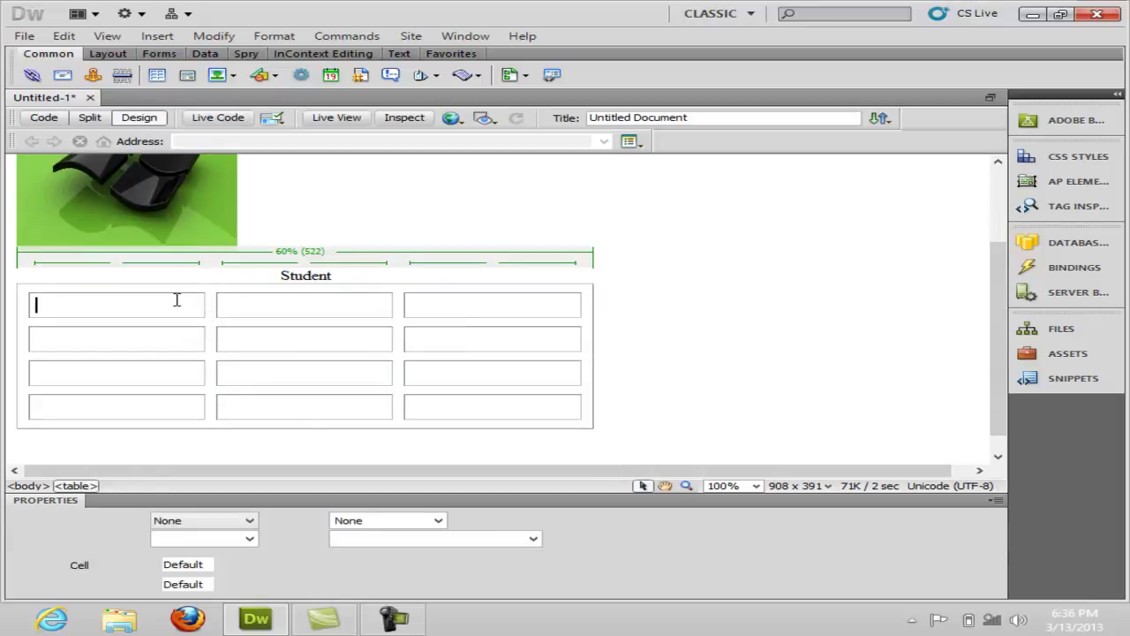
pyautogui.write('dfs')
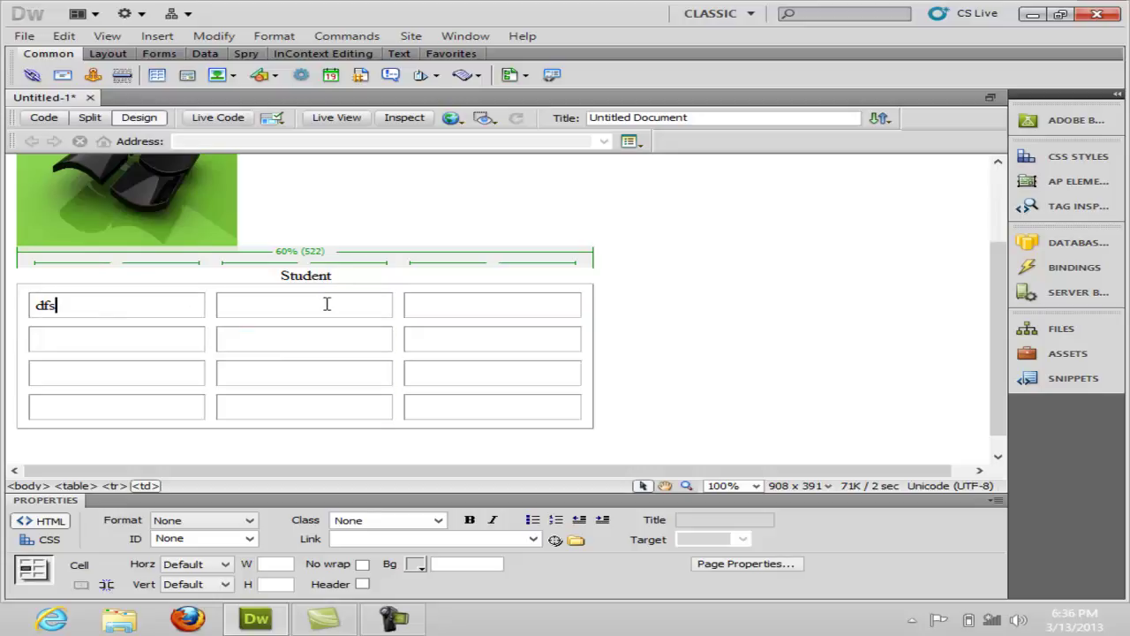
pyautogui.click(678, 321)
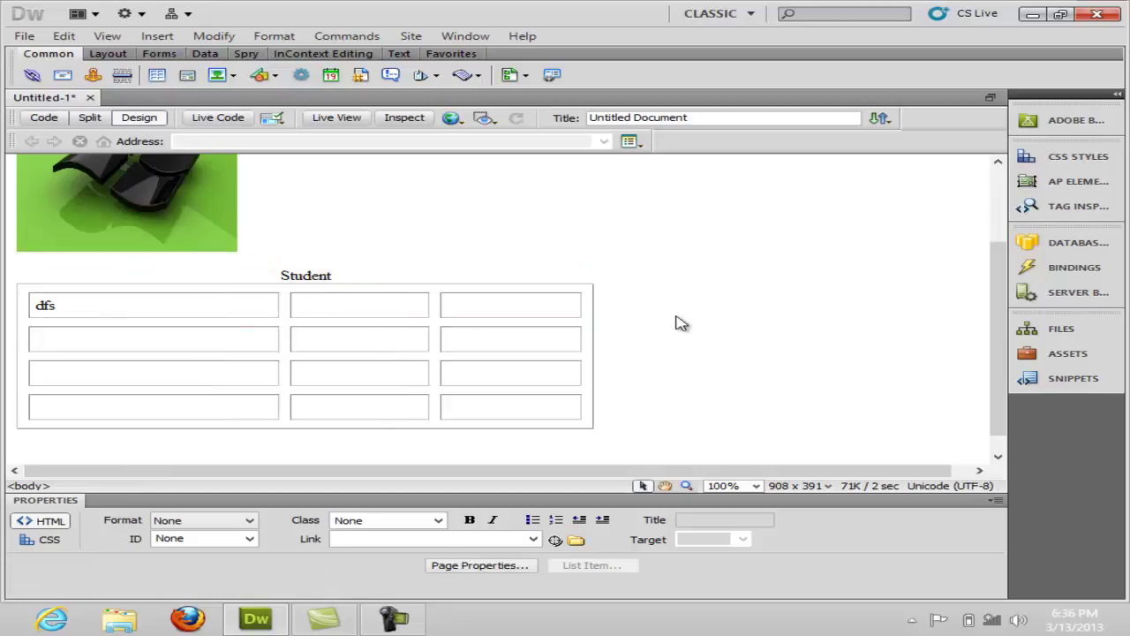
# - Save the page on the Desktop under the file name table2
pyautogui.hotkey('ctrl', 's')
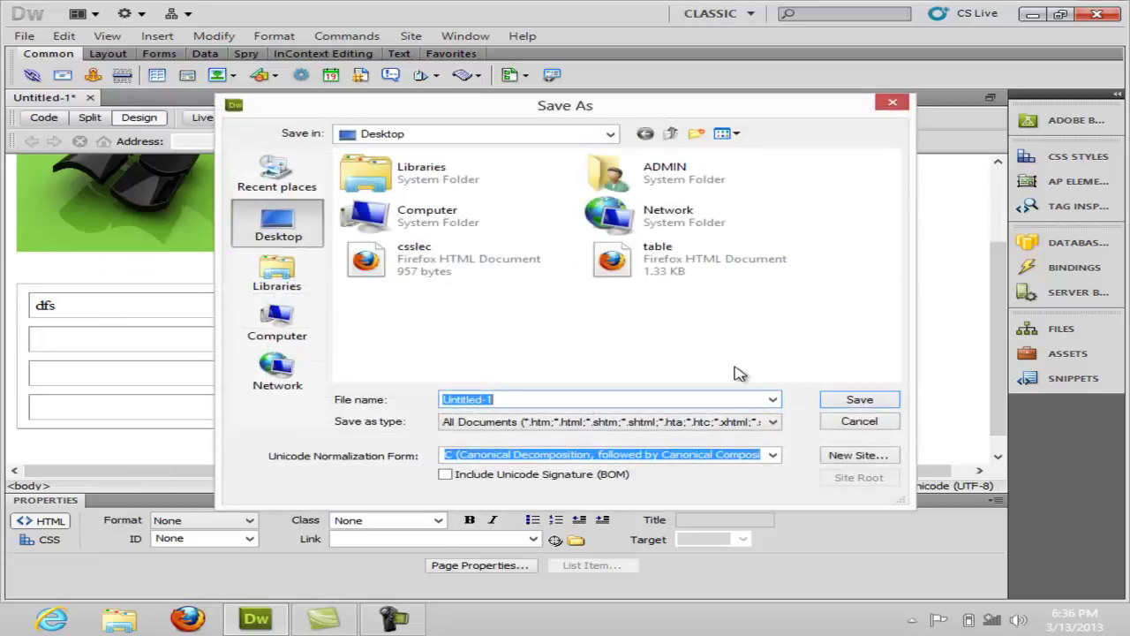
pyautogui.write('table')
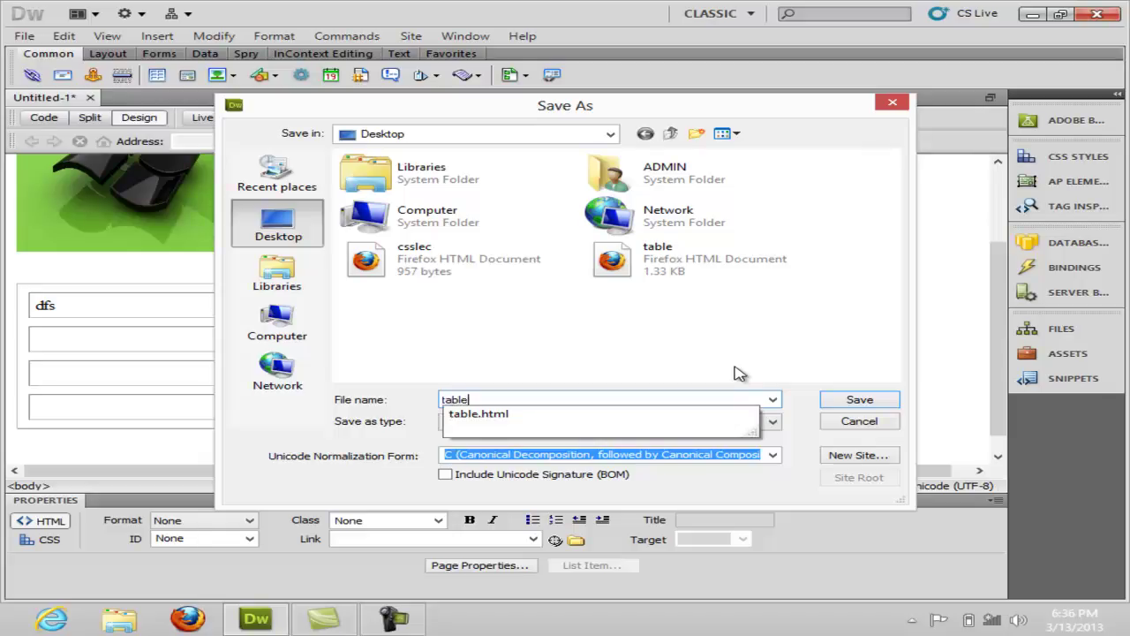
pyautogui.write('2')
pyautogui.press('Return')
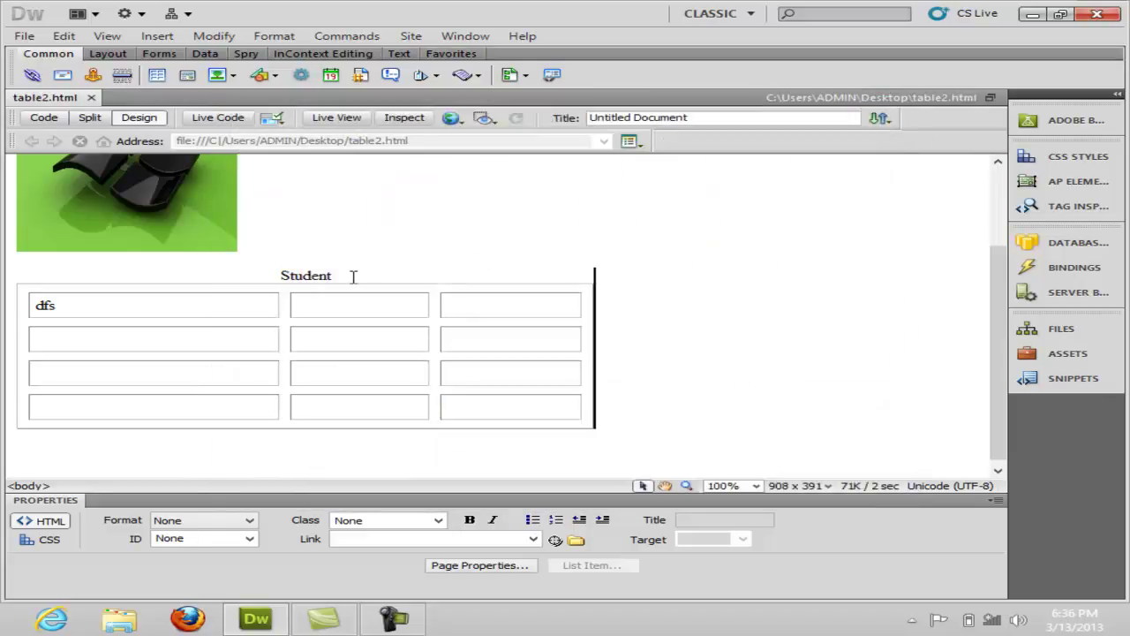
# - Examine the table's code, including its attributes, the caption tag and the cell containing "dfs"
pyautogui.click(46, 117)
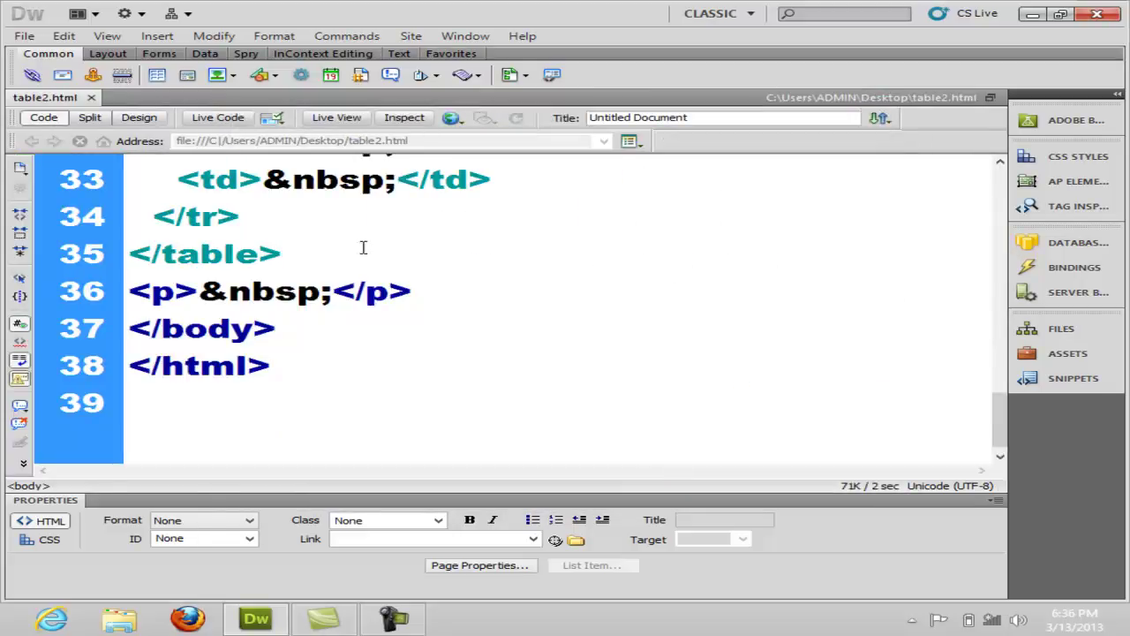
pyautogui.click(215, 179)
pyautogui.moveTo(1003, 406); pyautogui.dragTo(916, 267)
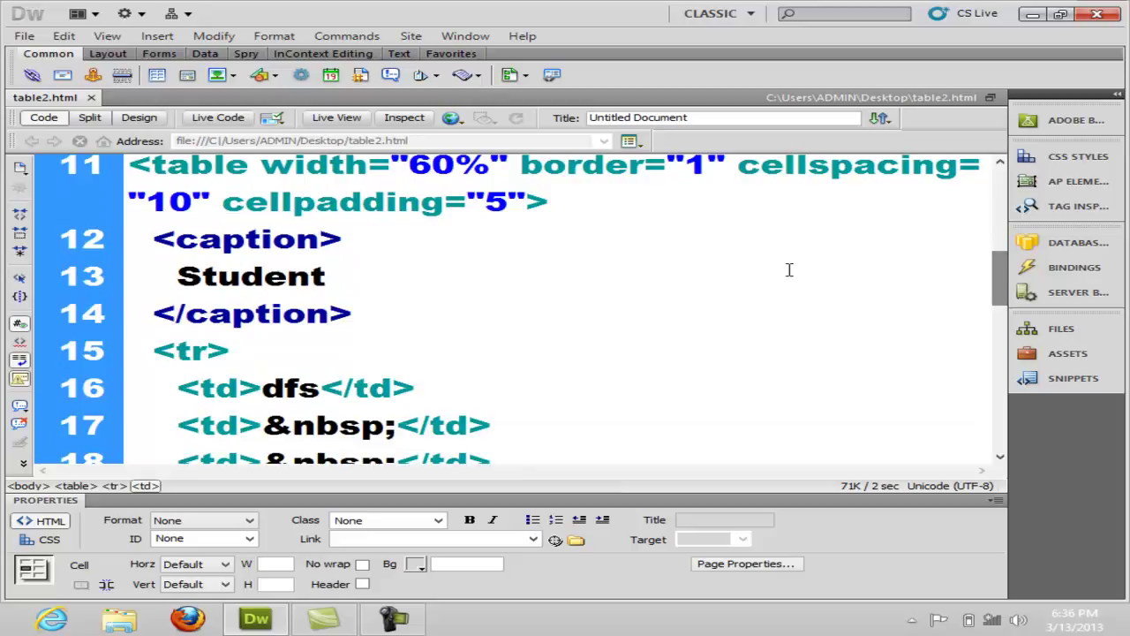
pyautogui.click(262, 241)
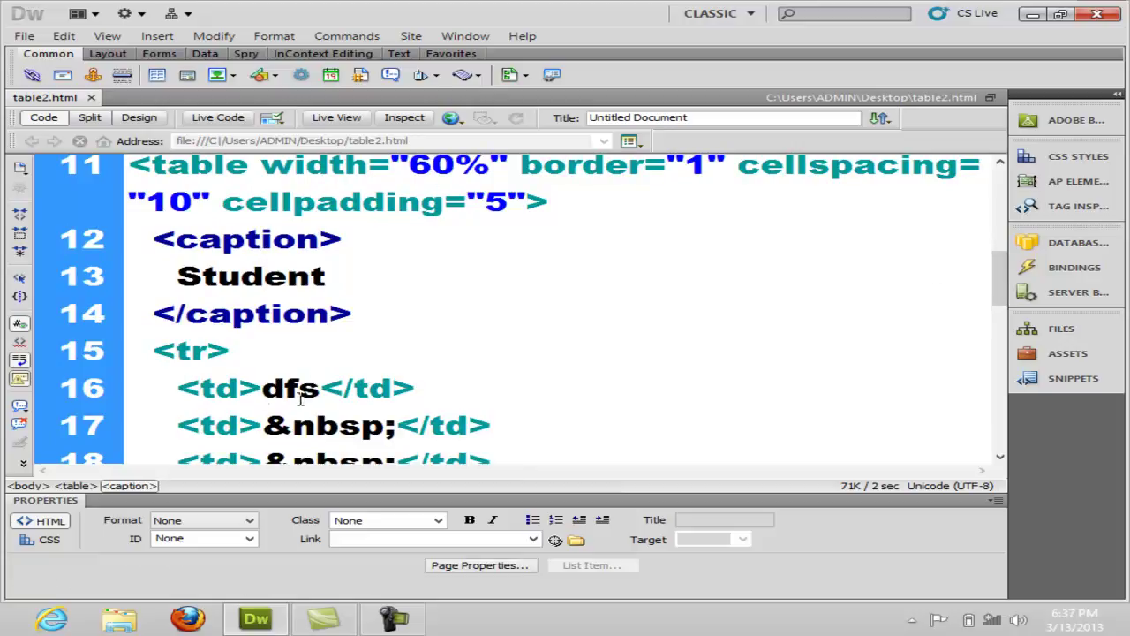
pyautogui.moveTo(317, 389); pyautogui.dragTo(261, 389)
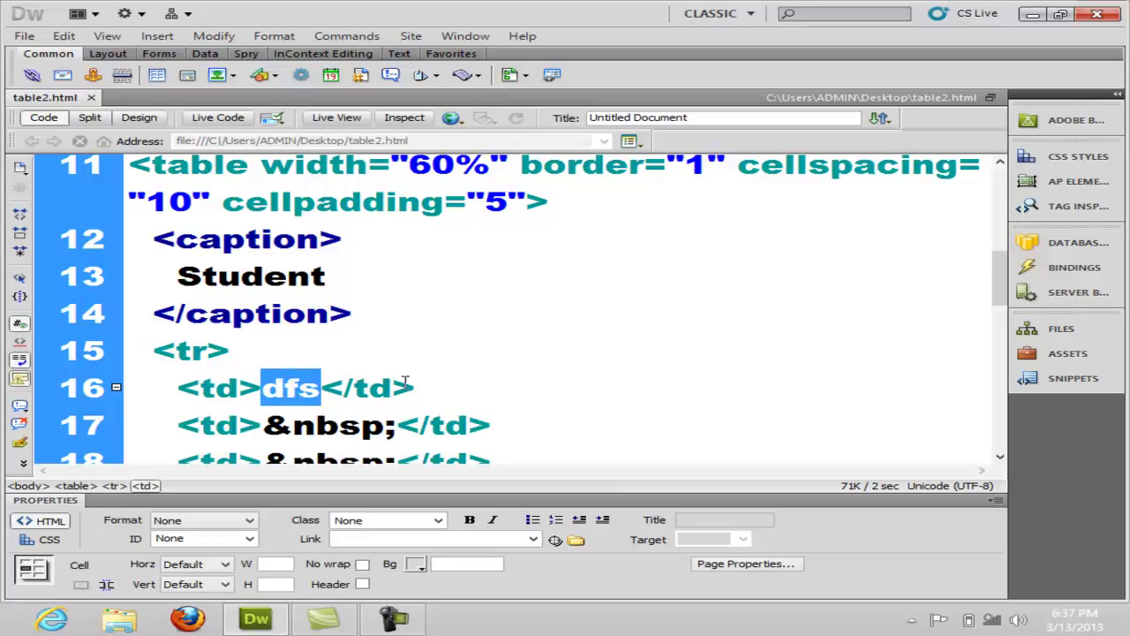
pyautogui.click(475, 350)
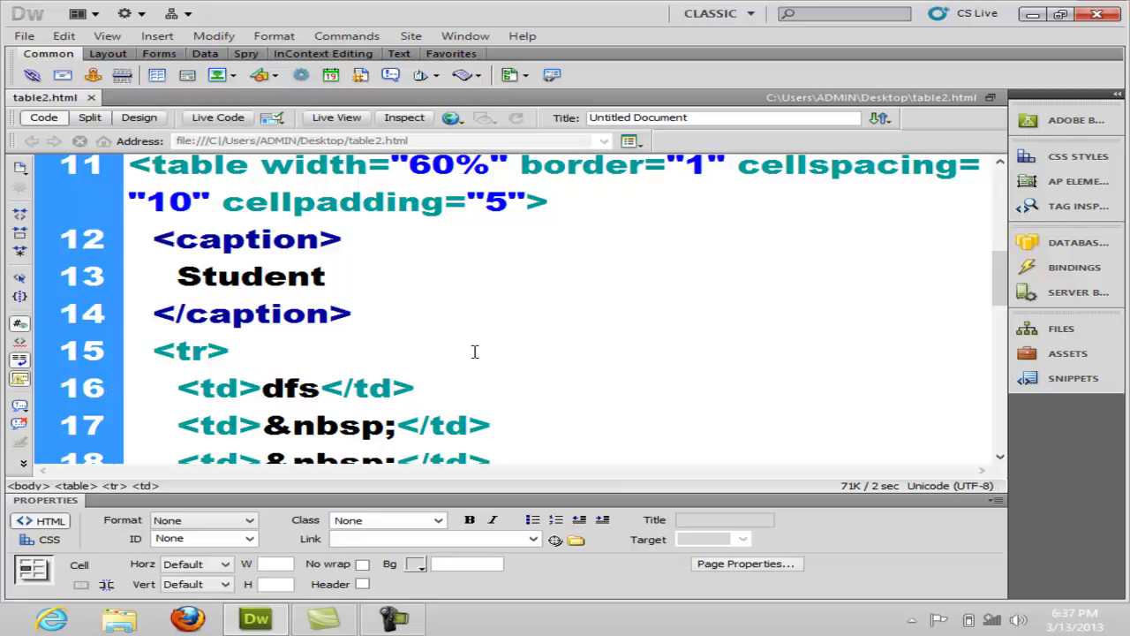
# - Add an empty paragraph below the Student table in the design view
pyautogui.click(141, 117)
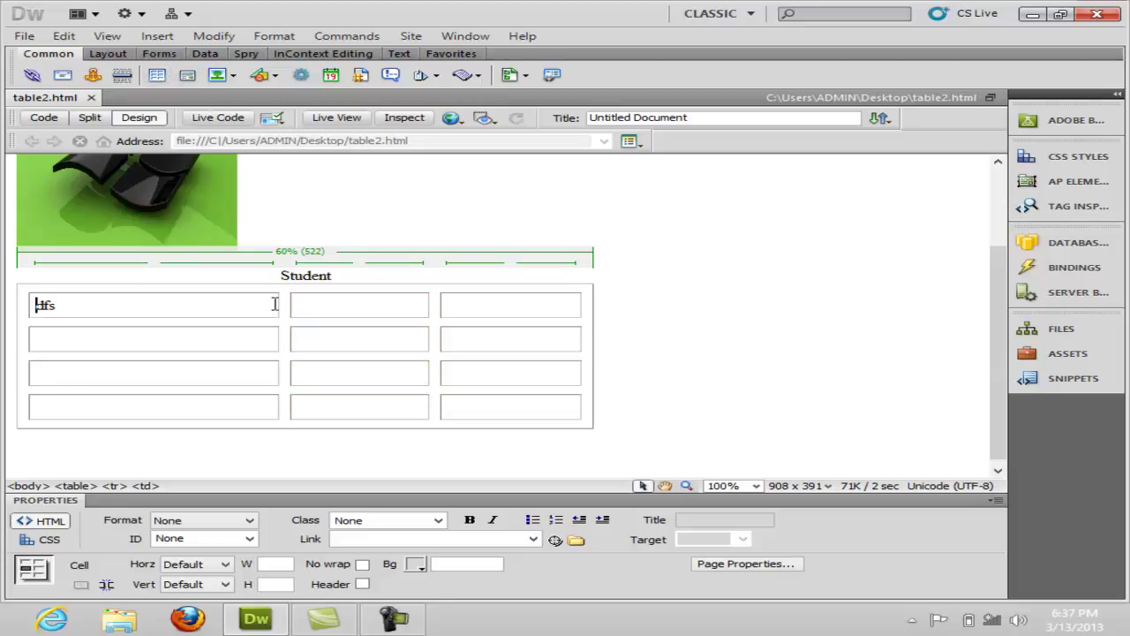
pyautogui.click(654, 371)
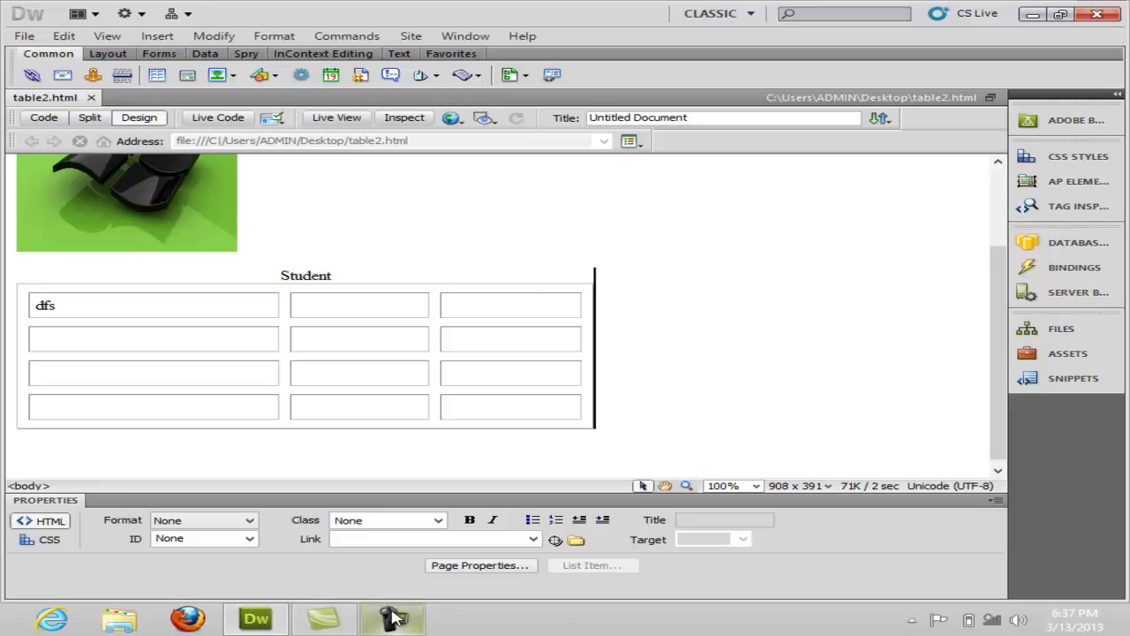
pyautogui.moveTo(395, 618)
pyautogui.press('Return')
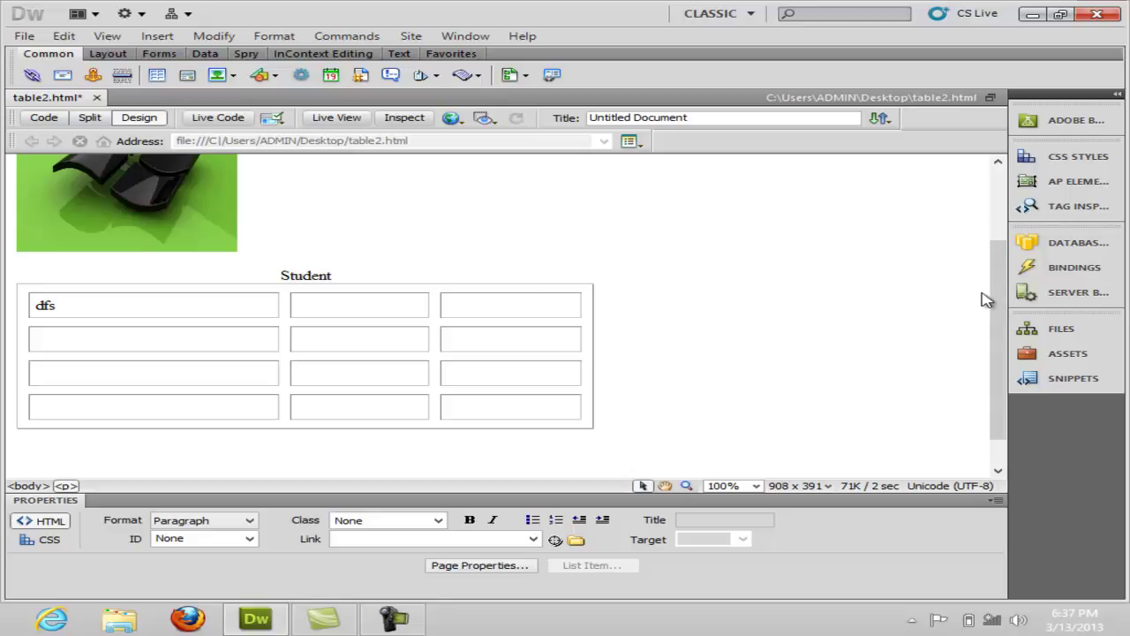
# - Add an inline style attribute to the opening h2 tag of "This is heading one" in the code
pyautogui.moveTo(993, 305); pyautogui.dragTo(330, 202)
pyautogui.click(921, 189)
pyautogui.click(320, 197)
pyautogui.click(235, 178)
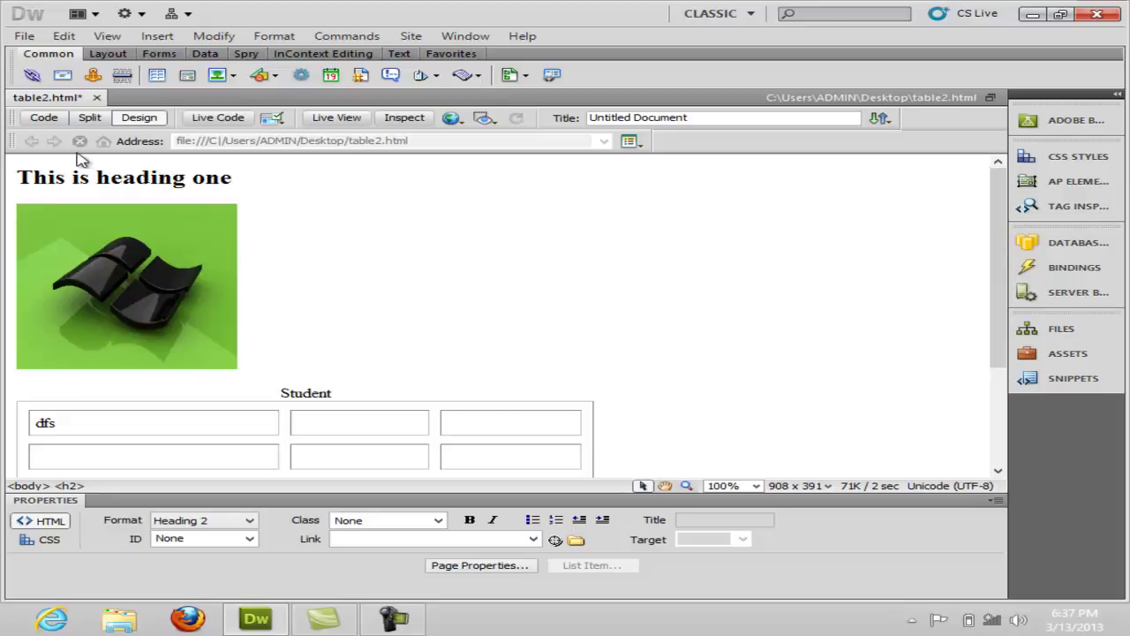
pyautogui.click(44, 118)
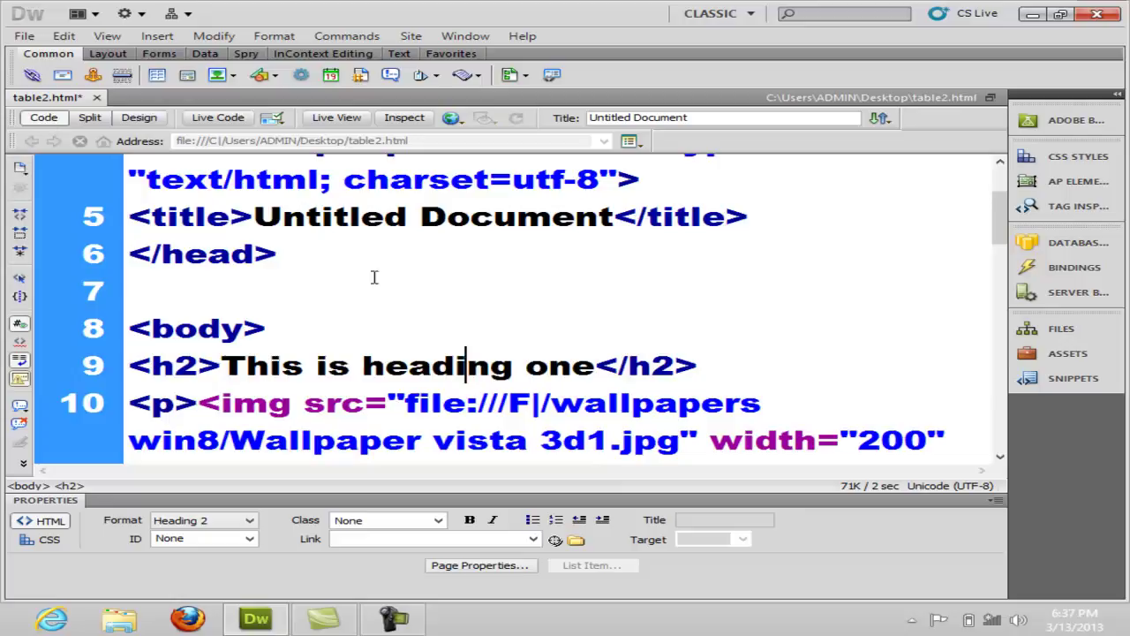
pyautogui.click(198, 371)
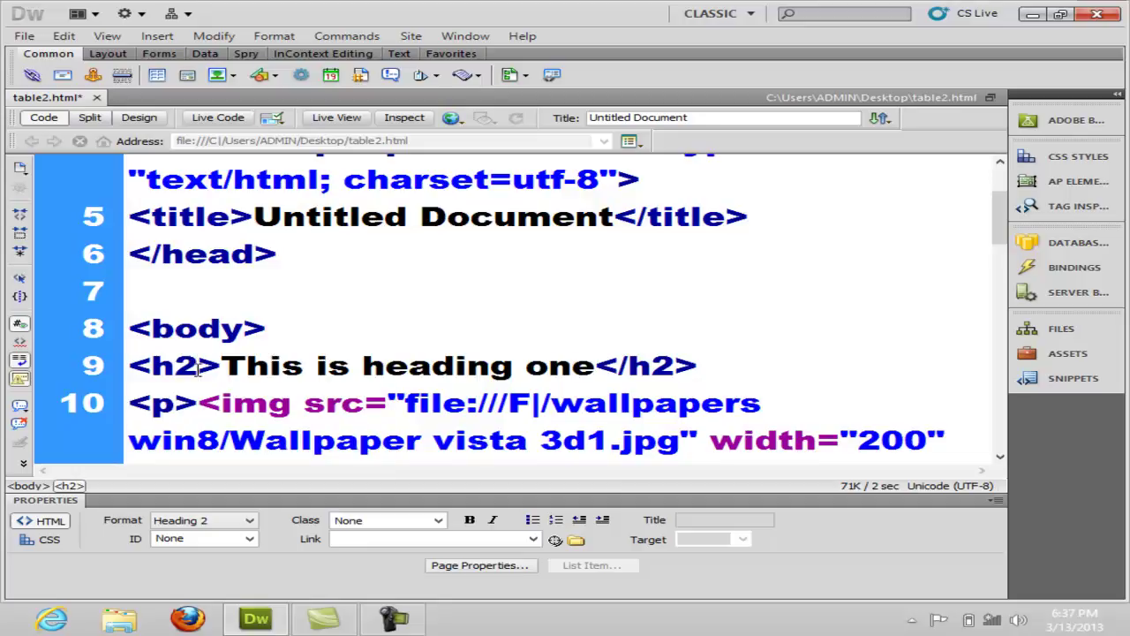
pyautogui.write('s')
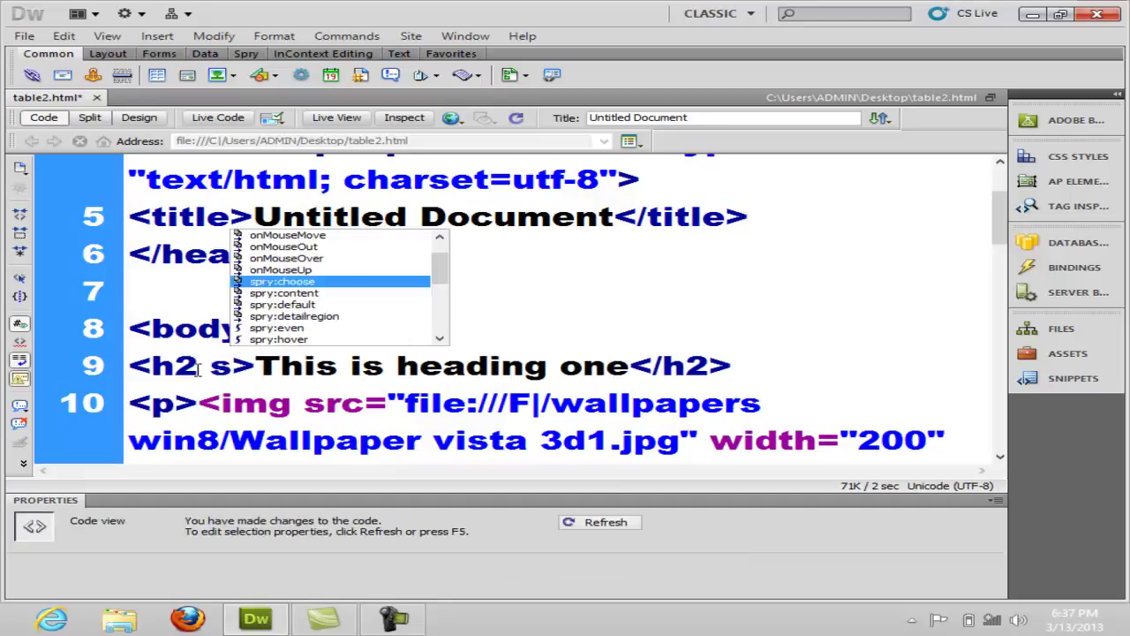
pyautogui.write('t')
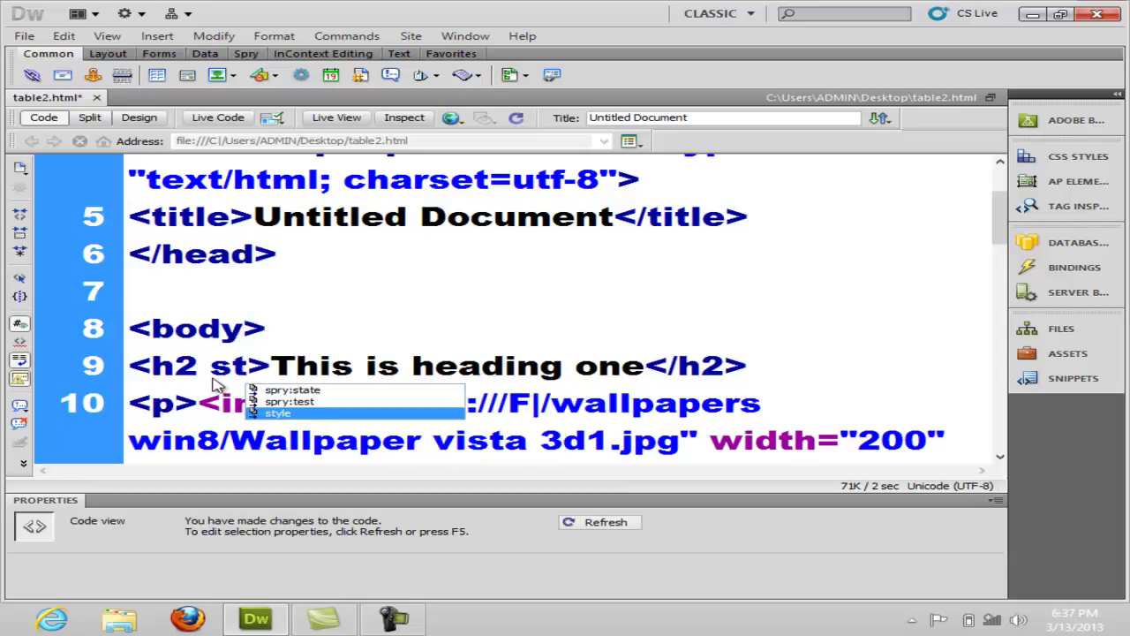
pyautogui.doubleClick(281, 413)
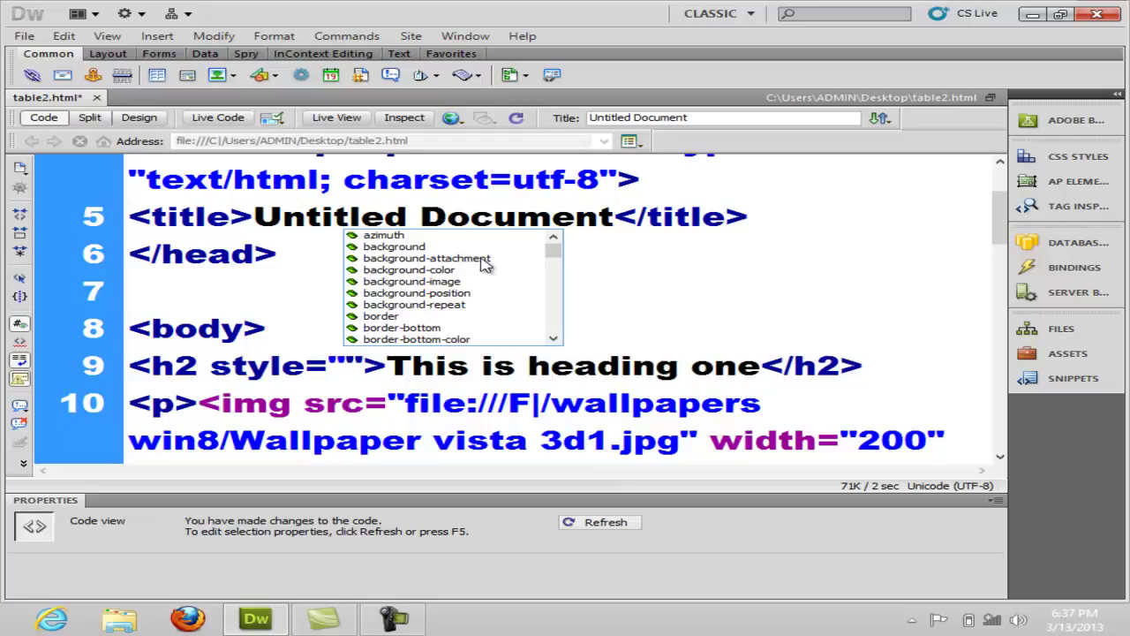
# - Set the heading's inline background-color to #CF3 and check its appearance beside the code in the split view
pyautogui.doubleClick(430, 270)
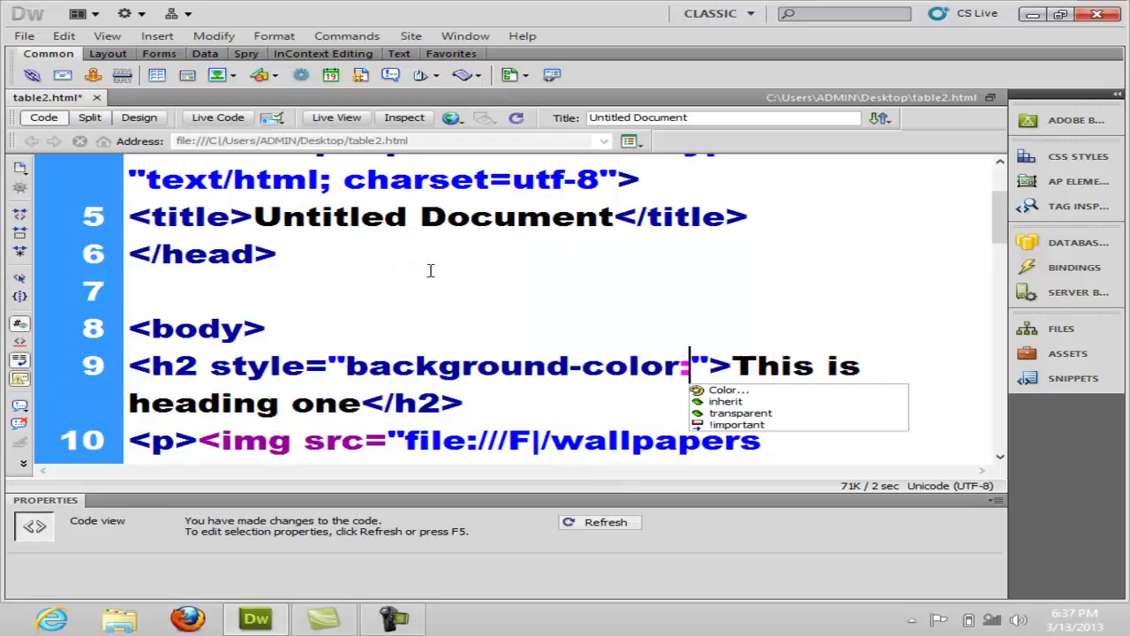
pyautogui.doubleClick(726, 392)
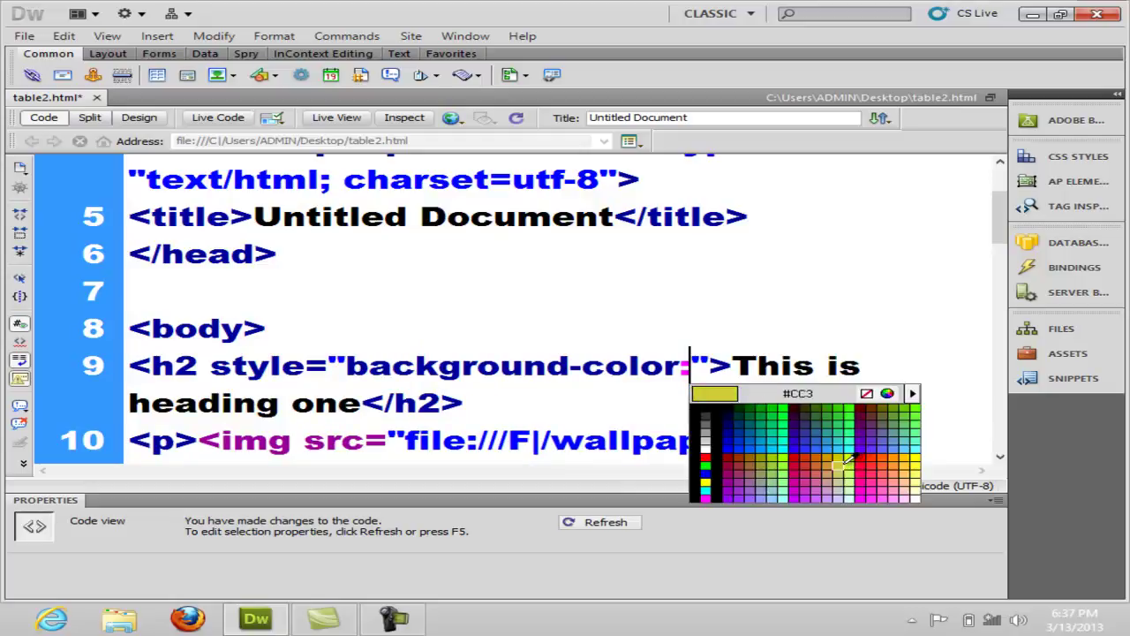
pyautogui.click(852, 464)
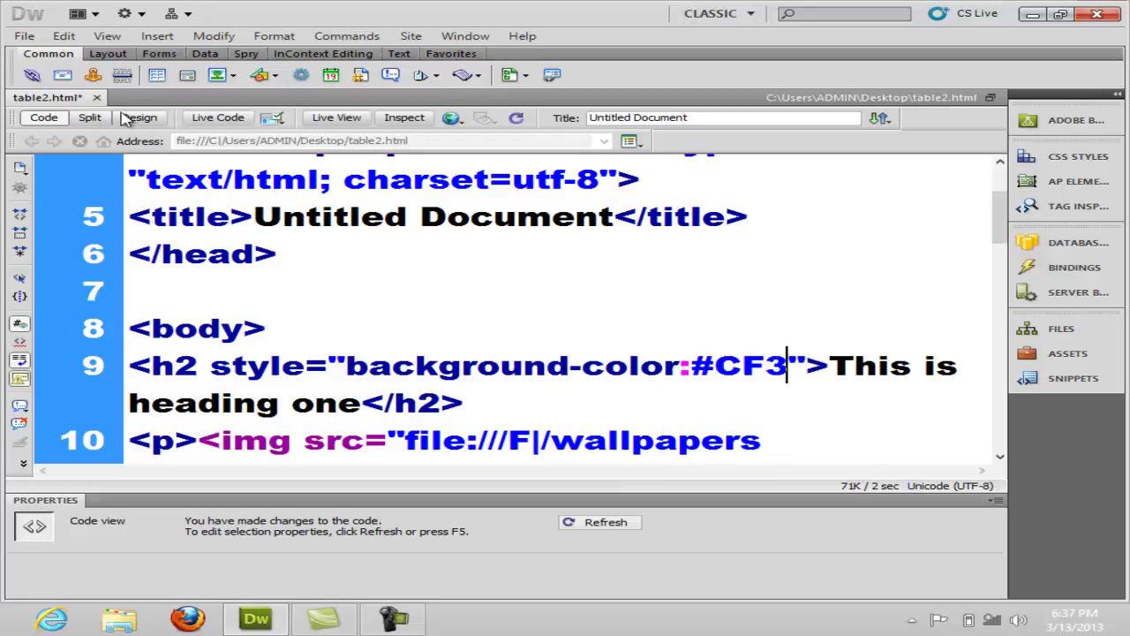
pyautogui.click(90, 117)
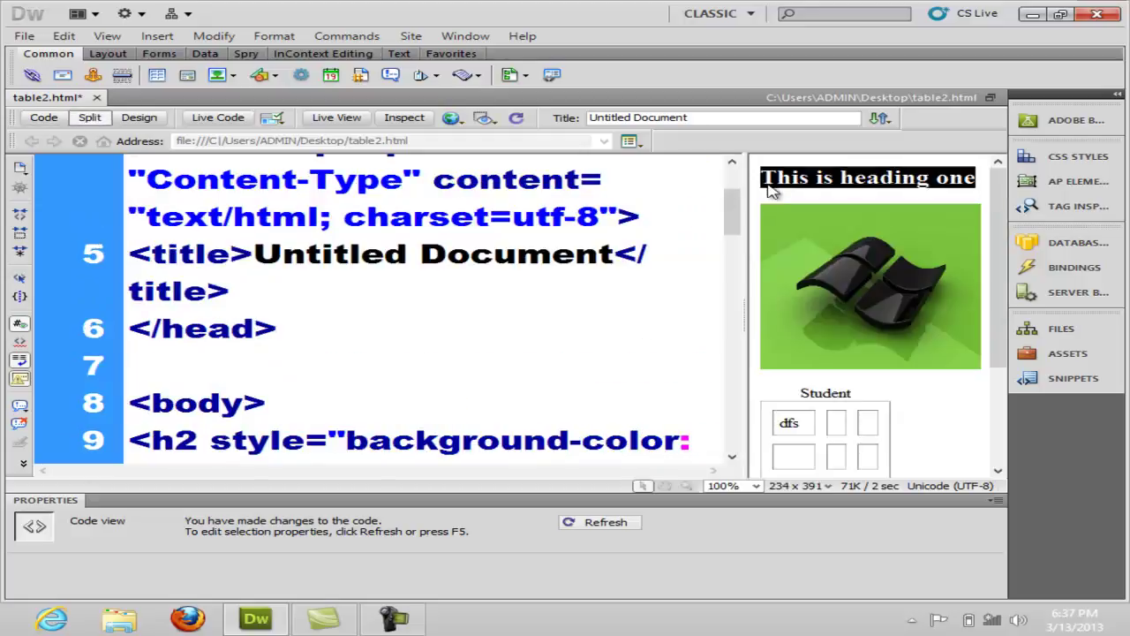
pyautogui.click(801, 179)
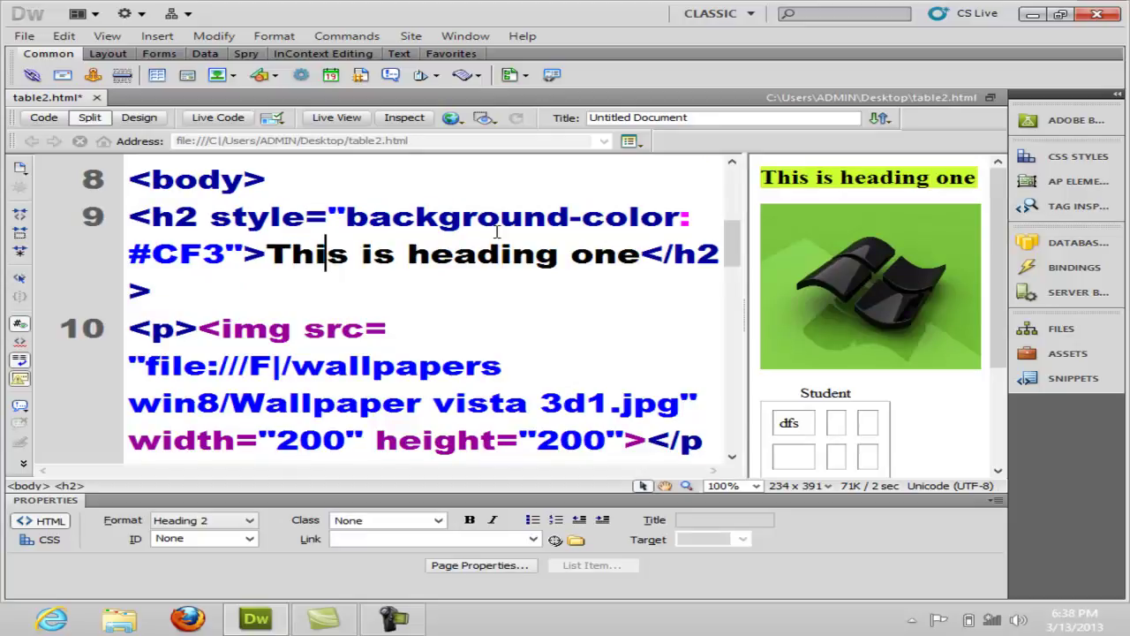
pyautogui.click(844, 187)
pyautogui.click(140, 118)
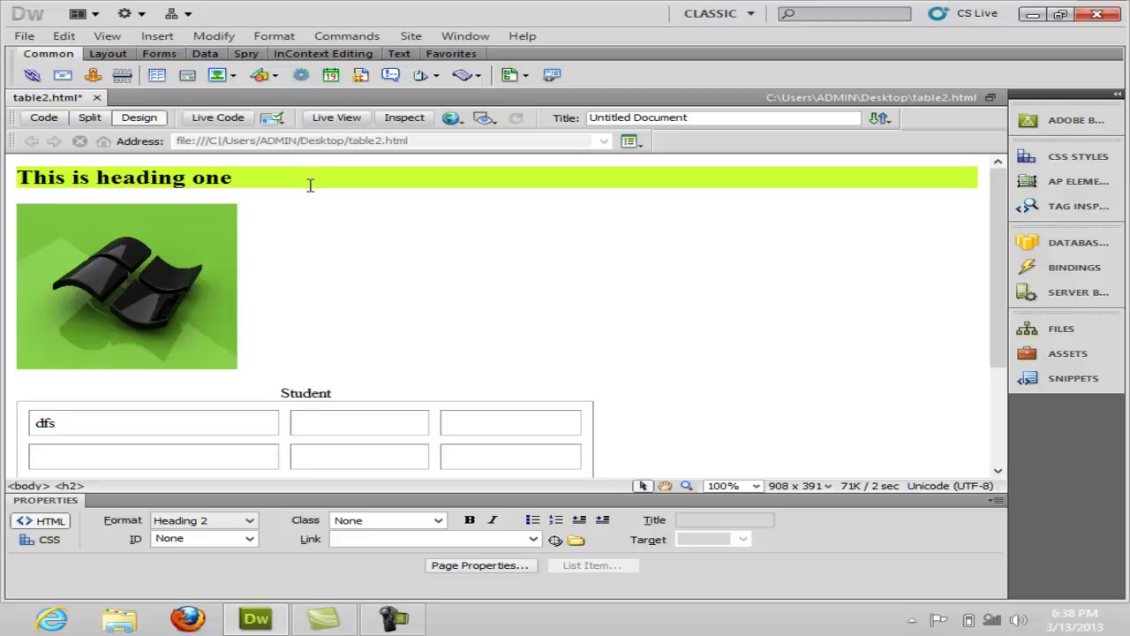
pyautogui.press('Return')
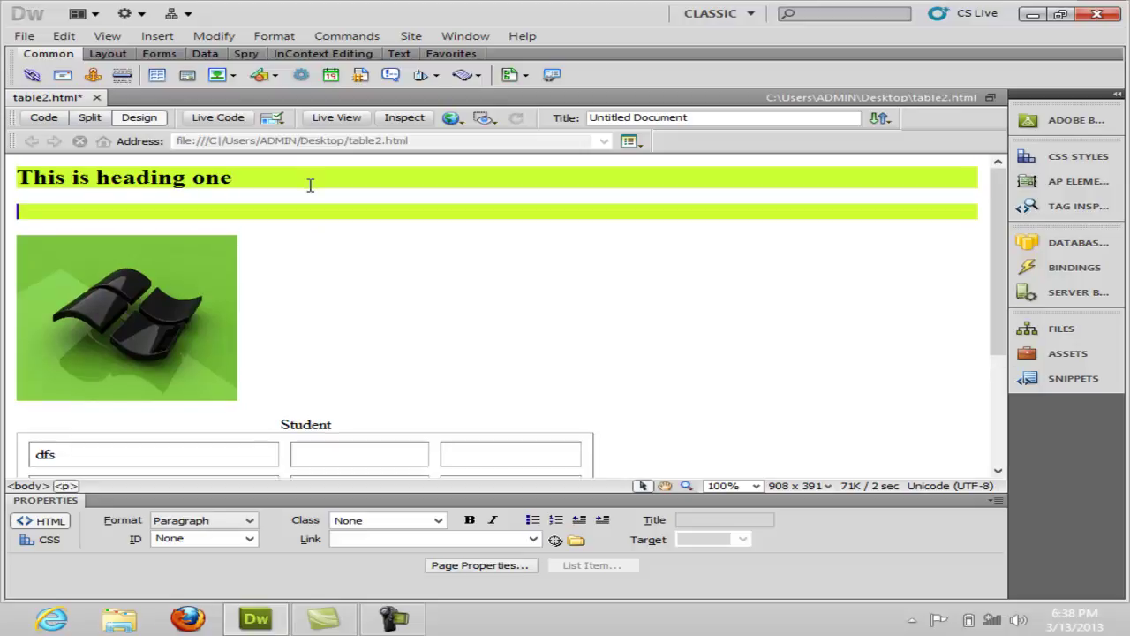
pyautogui.click(46, 119)
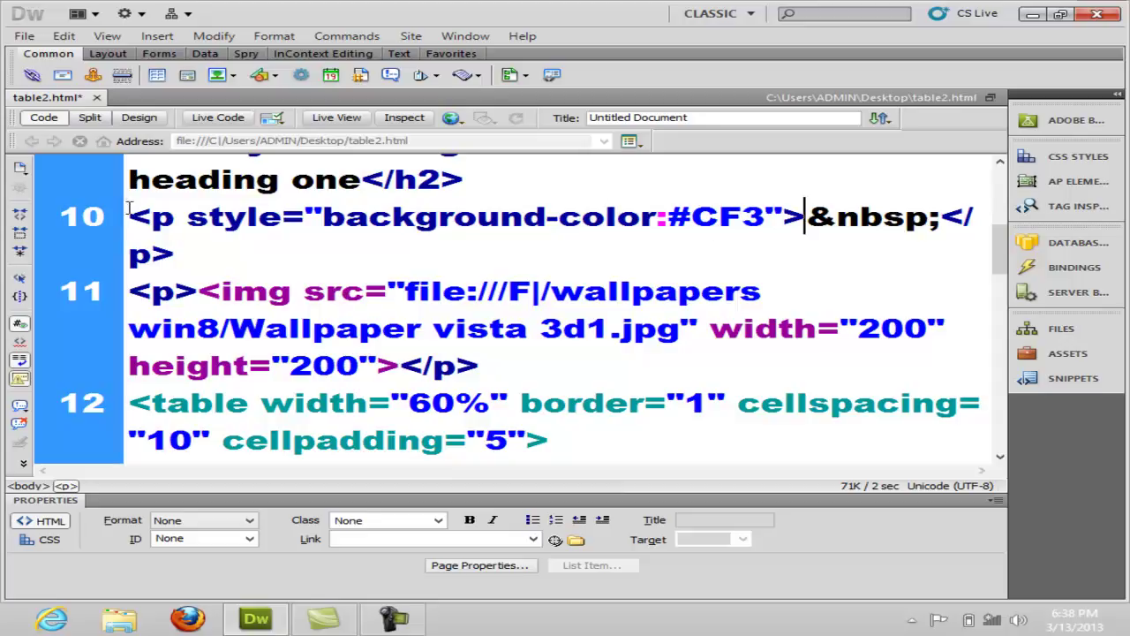
pyautogui.moveTo(129, 212); pyautogui.dragTo(208, 243)
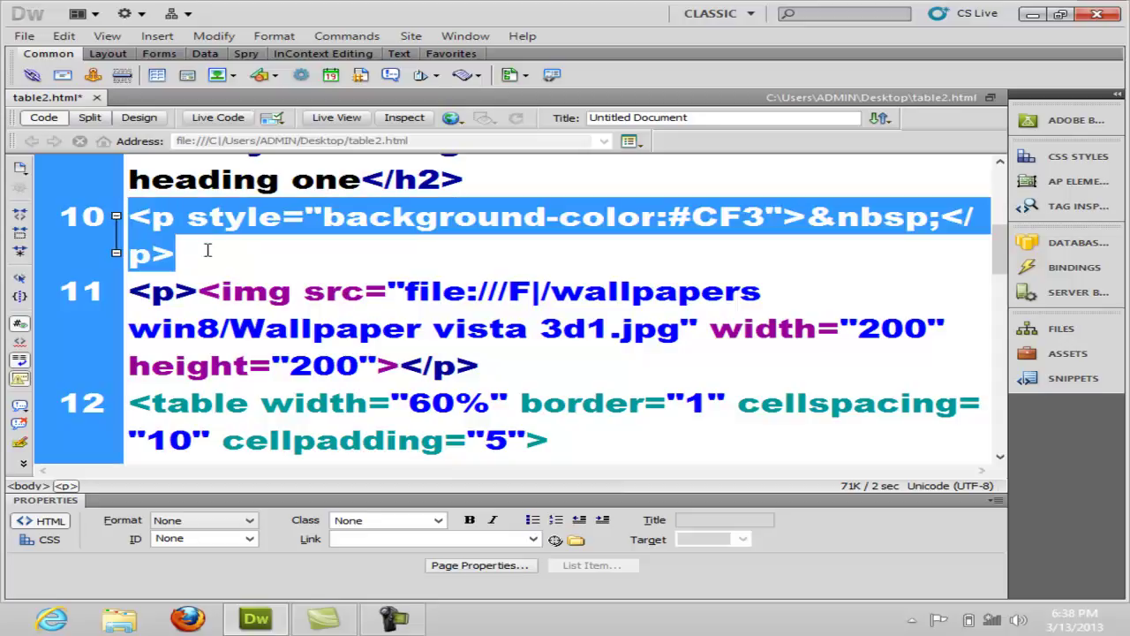
pyautogui.press('Delete')
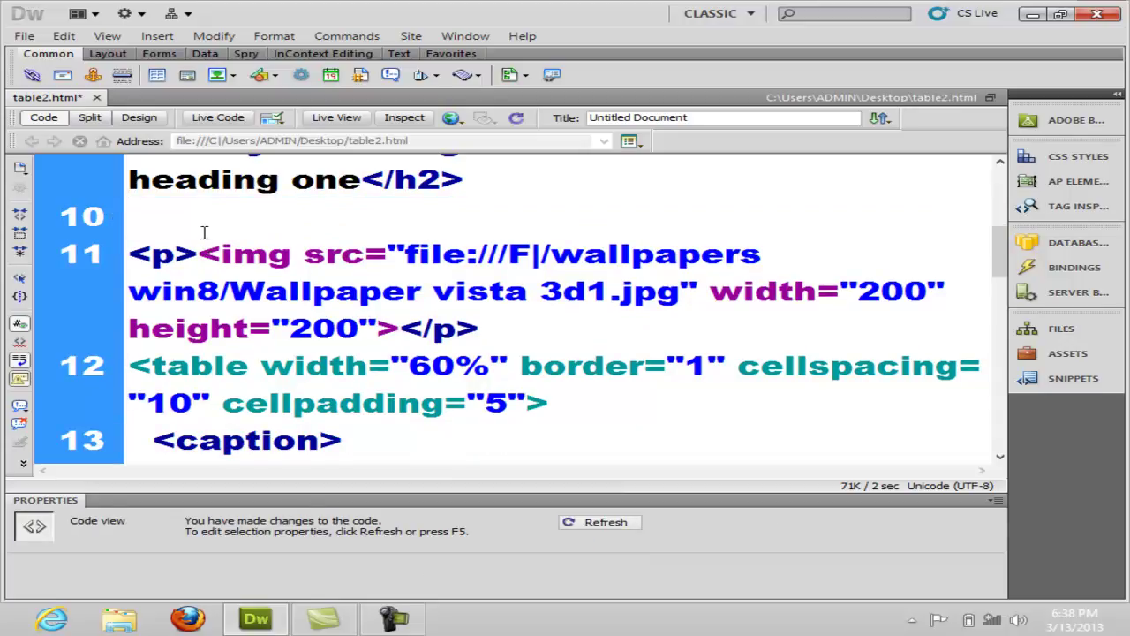
pyautogui.click(139, 117)
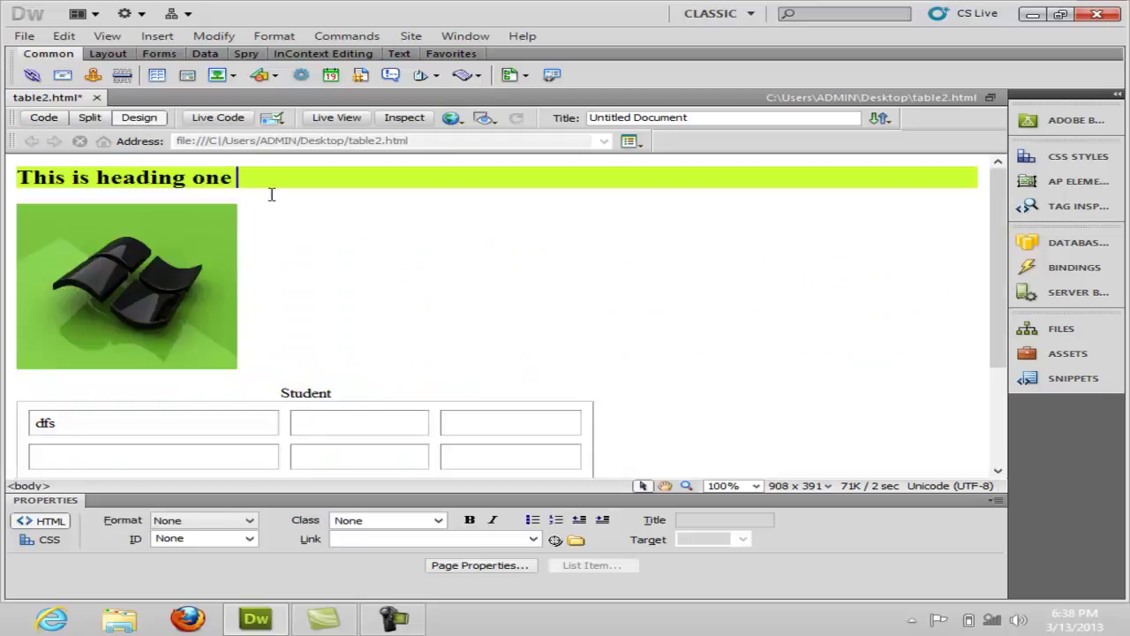
pyautogui.click(239, 176)
pyautogui.press('Return')
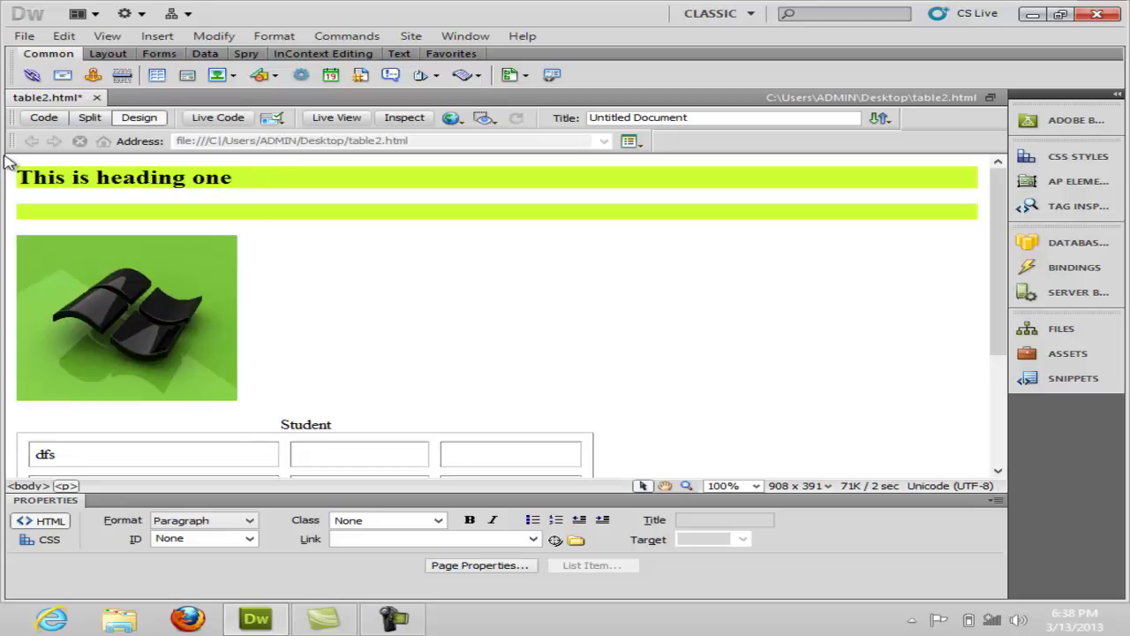
pyautogui.click(35, 124)
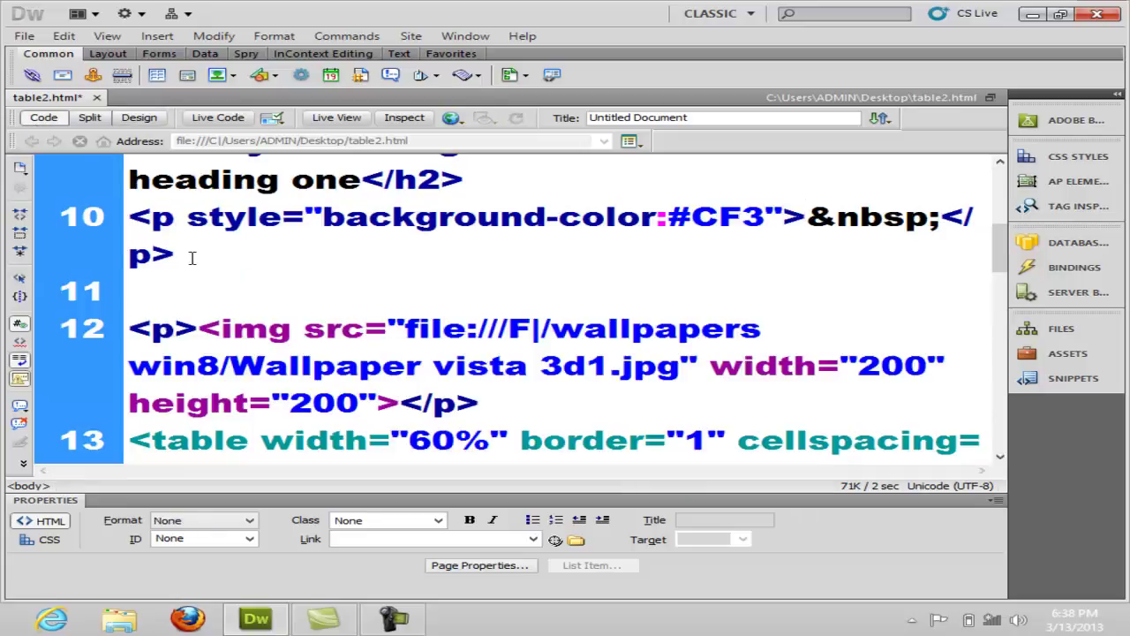
pyautogui.click(95, 218)
pyautogui.press('Delete')
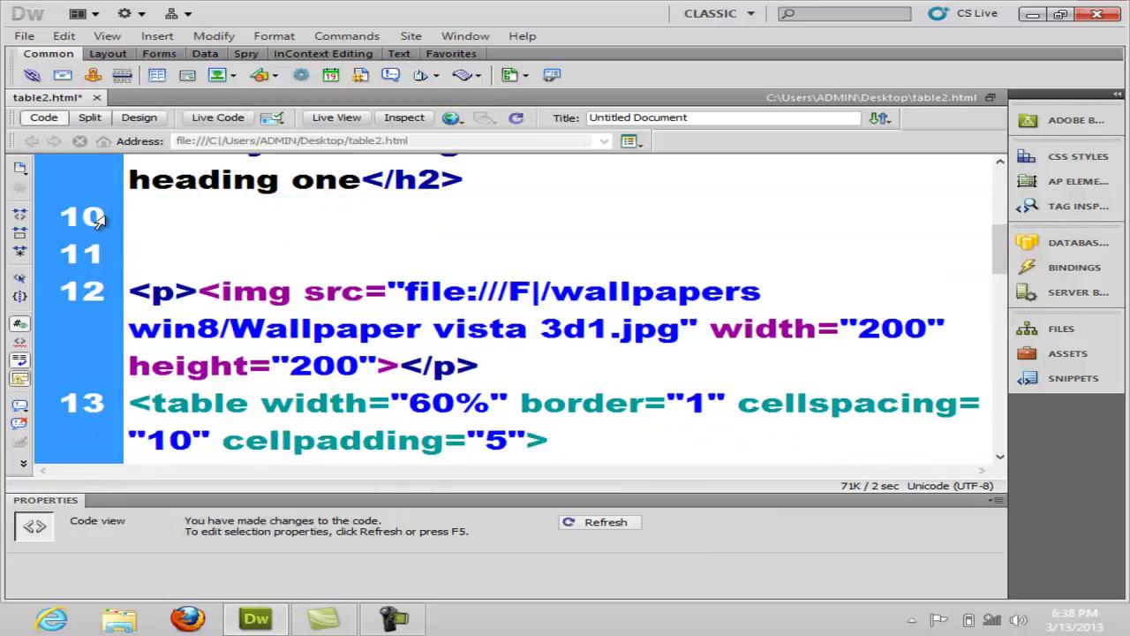
# - Insert an unstyled Heading 2 line reading "this is heading two" between the coloured heading and the image
pyautogui.click(149, 119)
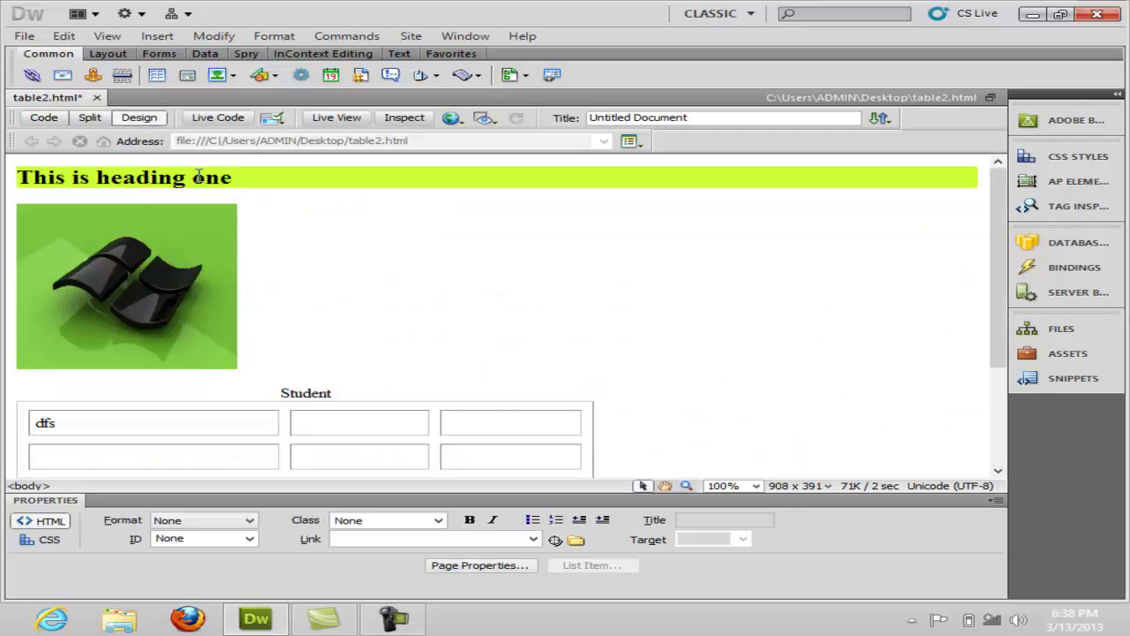
pyautogui.press('Return')
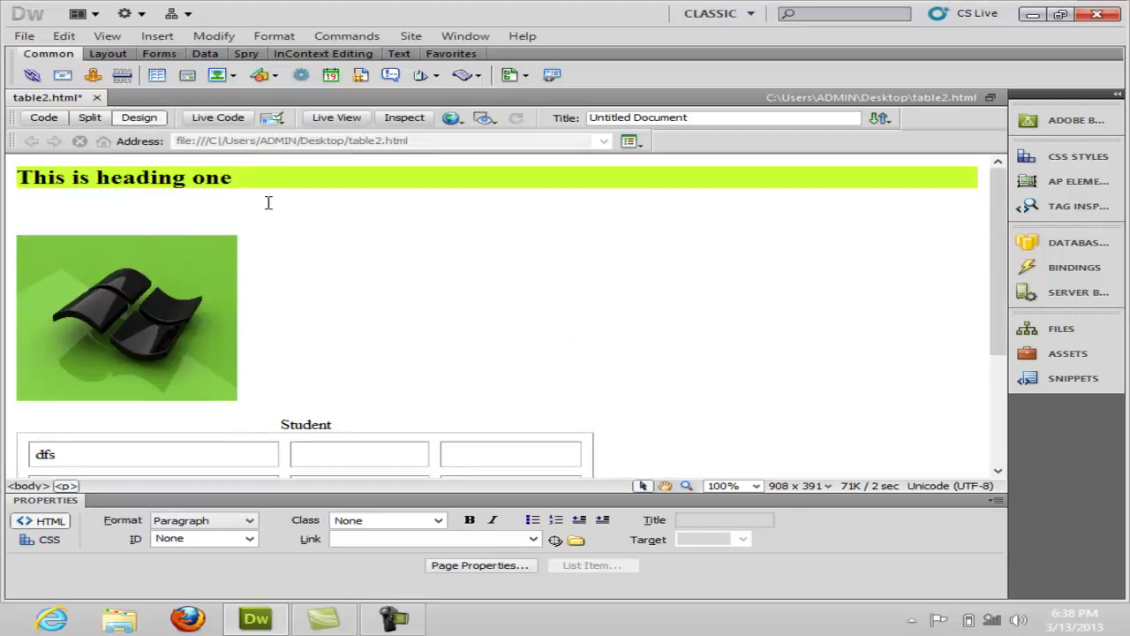
pyautogui.click(397, 54)
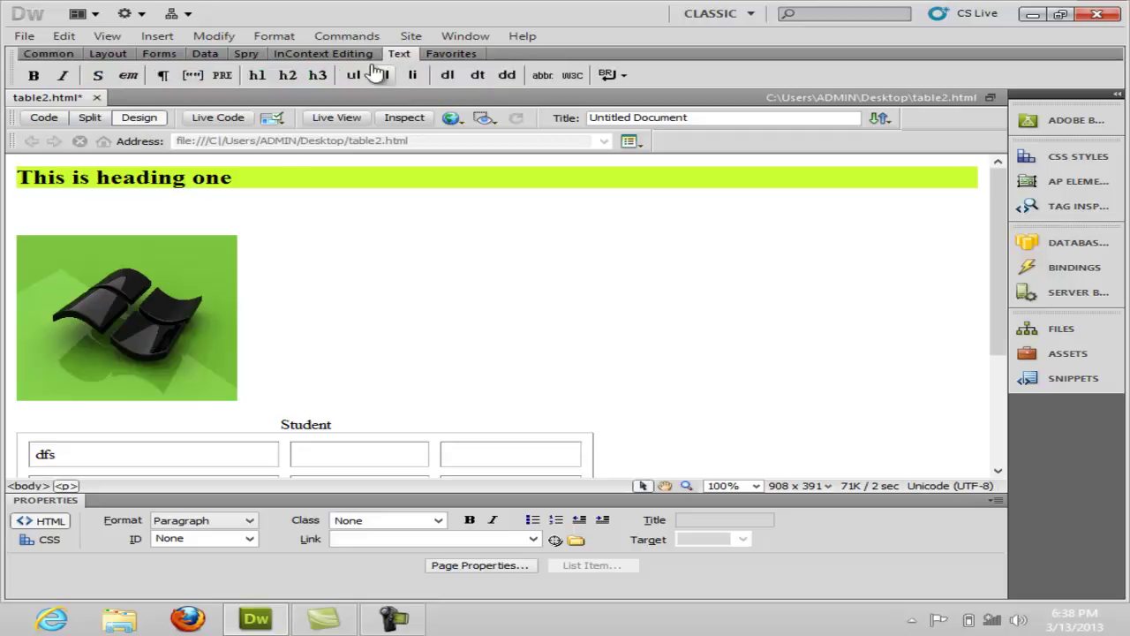
pyautogui.click(287, 76)
pyautogui.write('t')
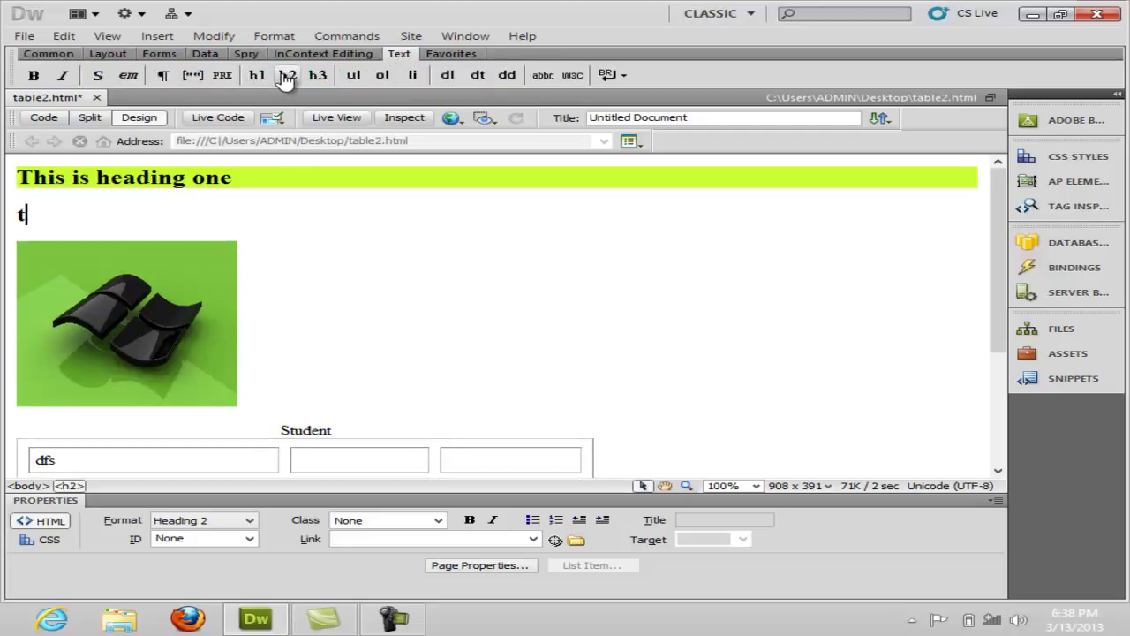
pyautogui.write('his is headin')
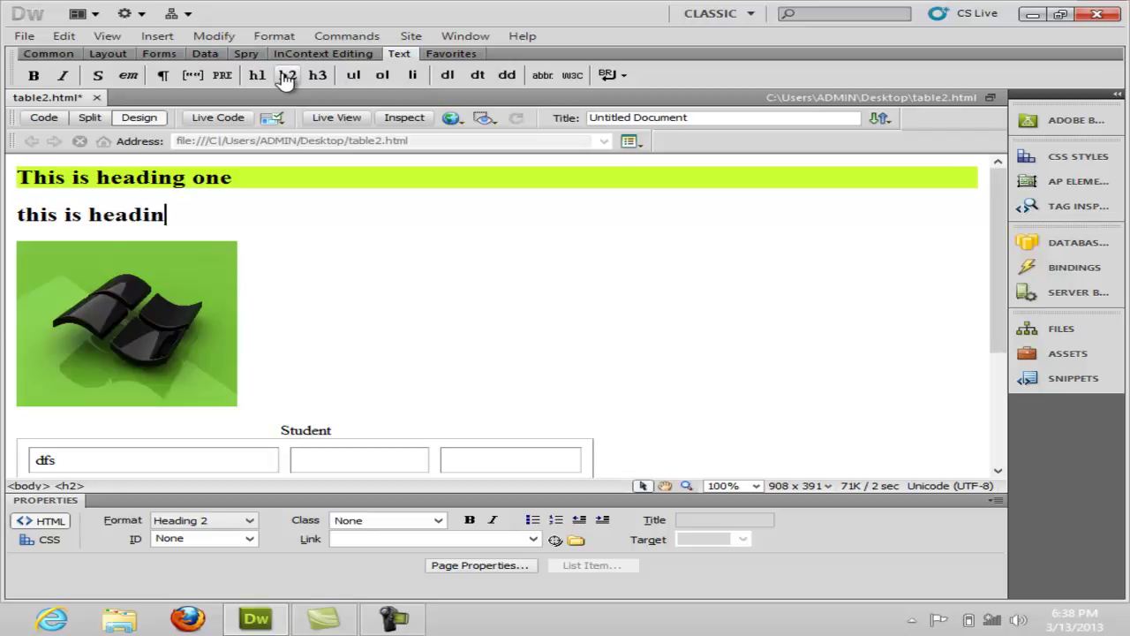
pyautogui.write('g two')
# - Change the last word of the coloured heading so that it reads "This is heading two"
pyautogui.click(236, 176)
pyautogui.press('BackSpace')
pyautogui.press('BackSpace')
pyautogui.press('BackSpace')
pyautogui.write('two')
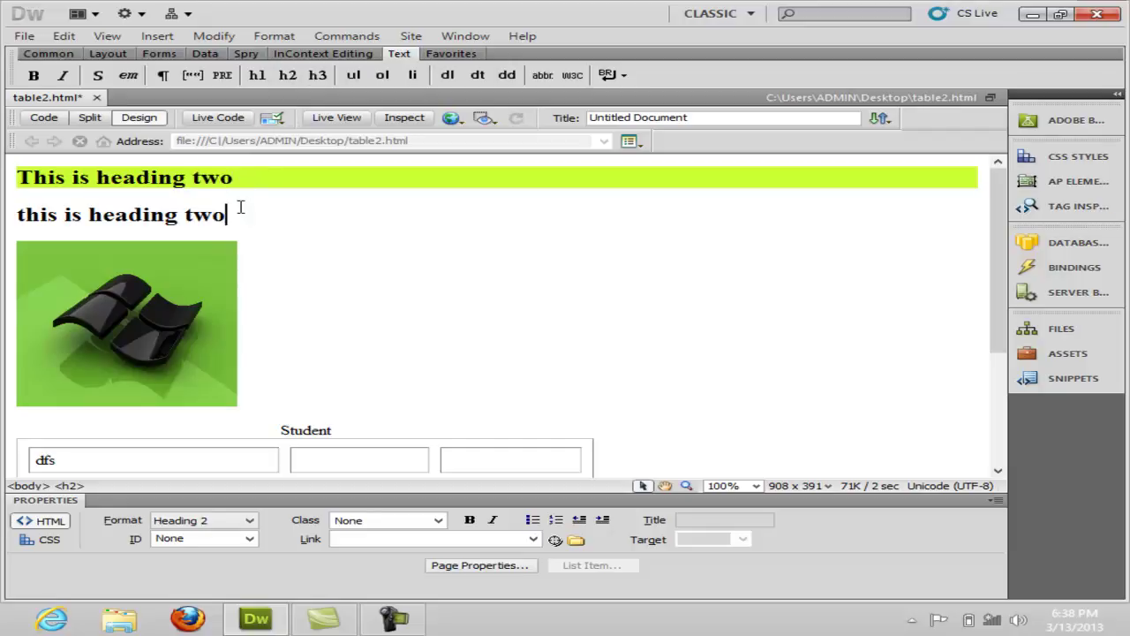
# - Add a line reading "This is also heading two" above the image and format it as Heading 2
pyautogui.press('Return')
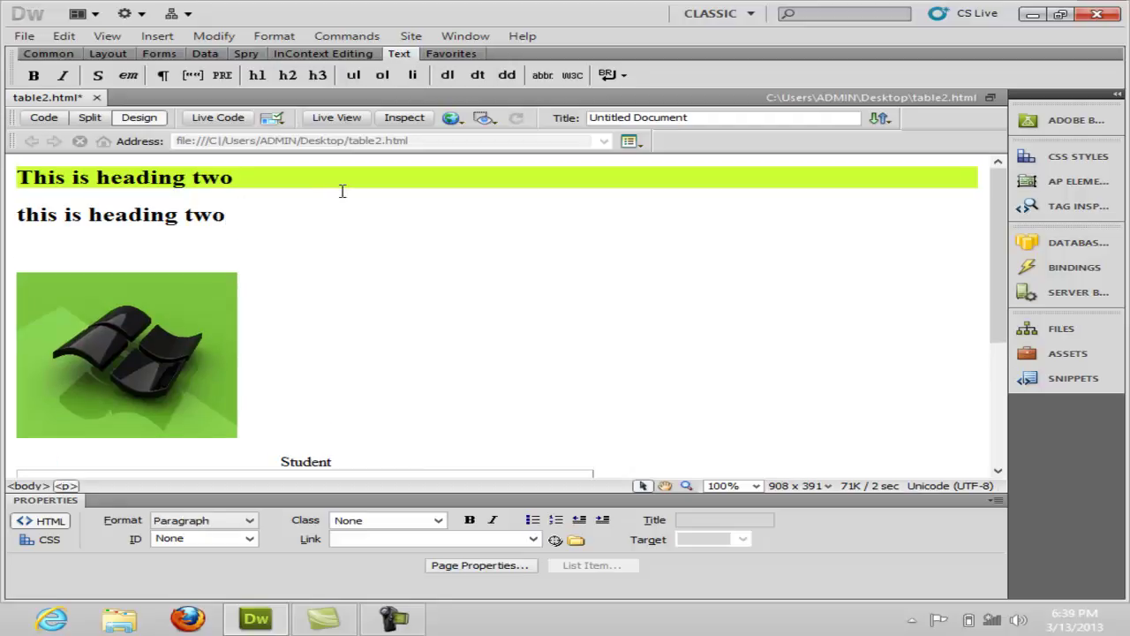
pyautogui.write('This is also hea')
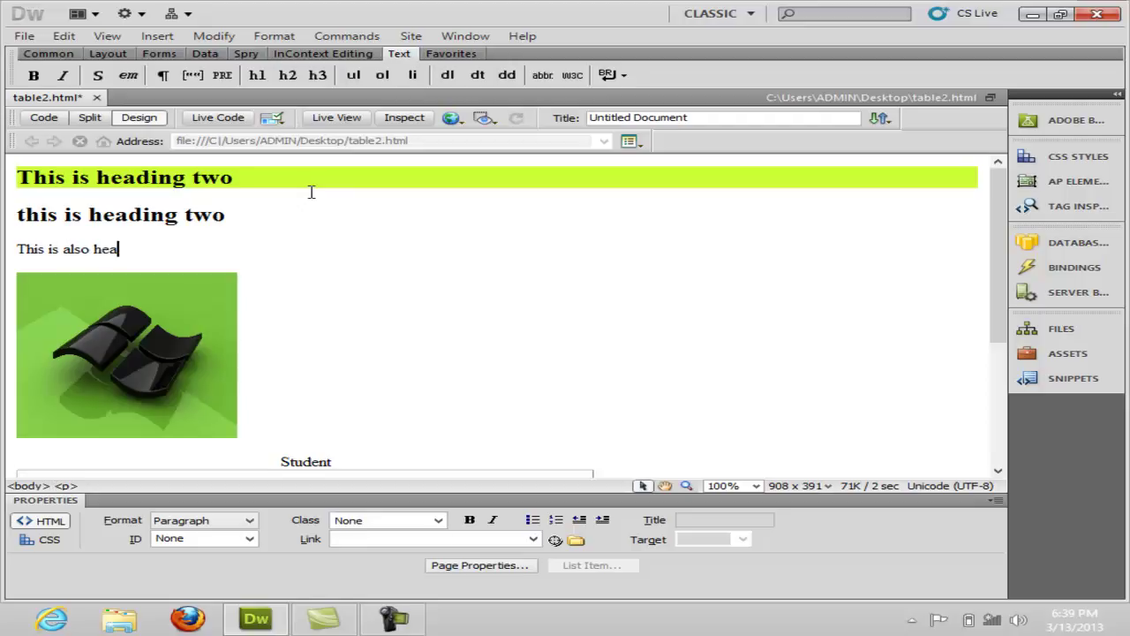
pyautogui.write('ding two')
pyautogui.moveTo(183, 248); pyautogui.dragTo(17, 249)
pyautogui.click(288, 75)
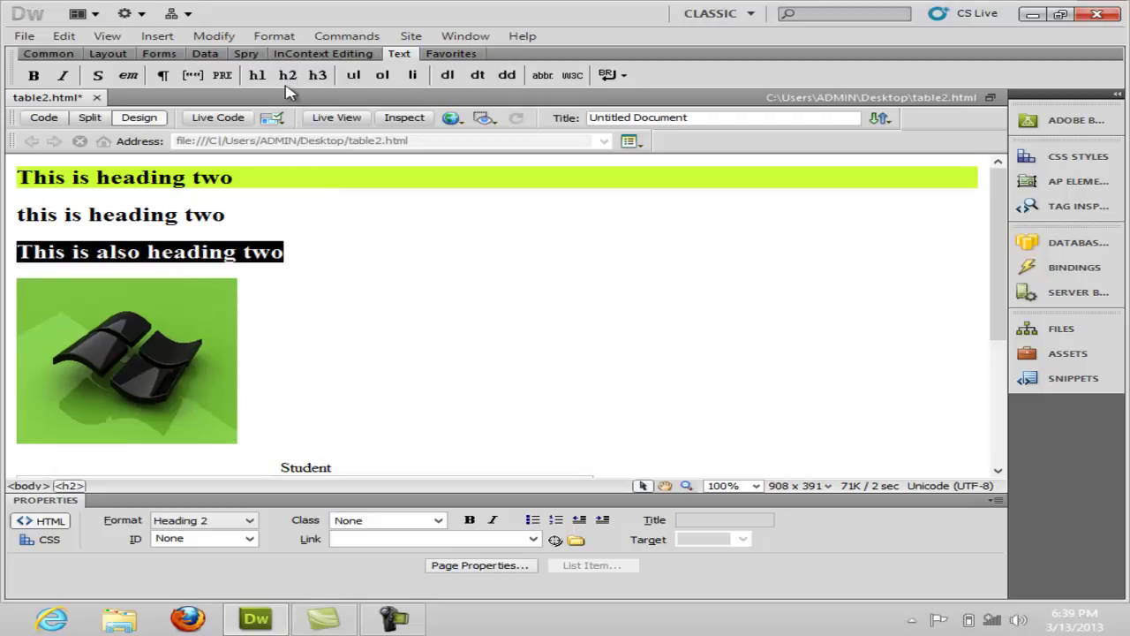
# - Capitalize the first letter of the uncoloured "this is heading two" heading
pyautogui.click(309, 223)
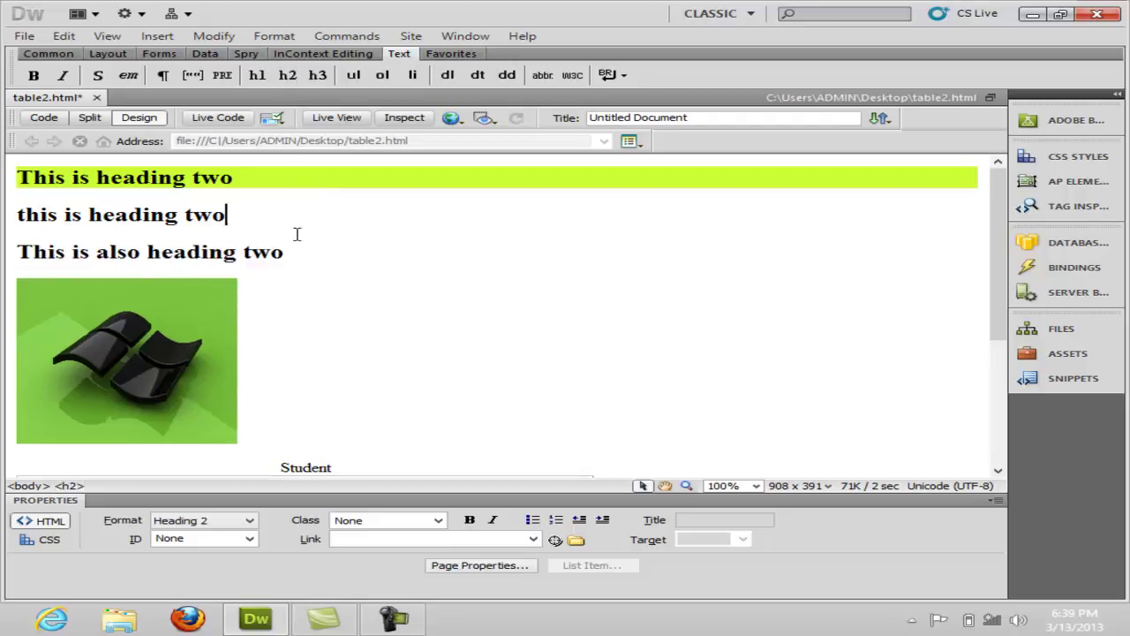
pyautogui.click(27, 215)
pyautogui.press('BackSpace')
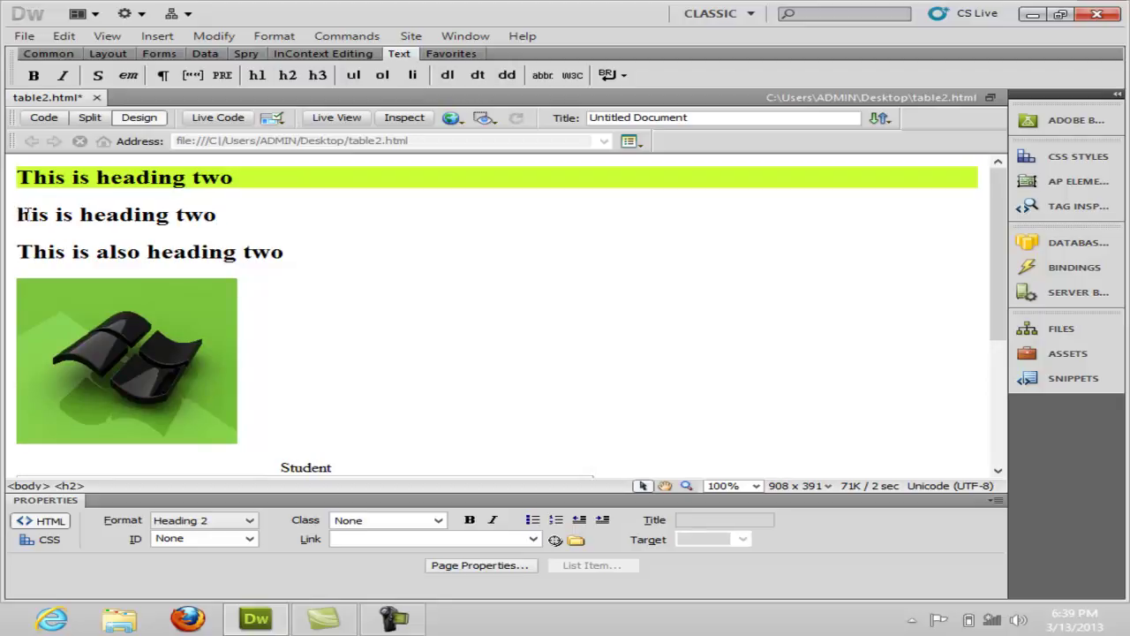
pyautogui.write('T')
pyautogui.click(254, 223)
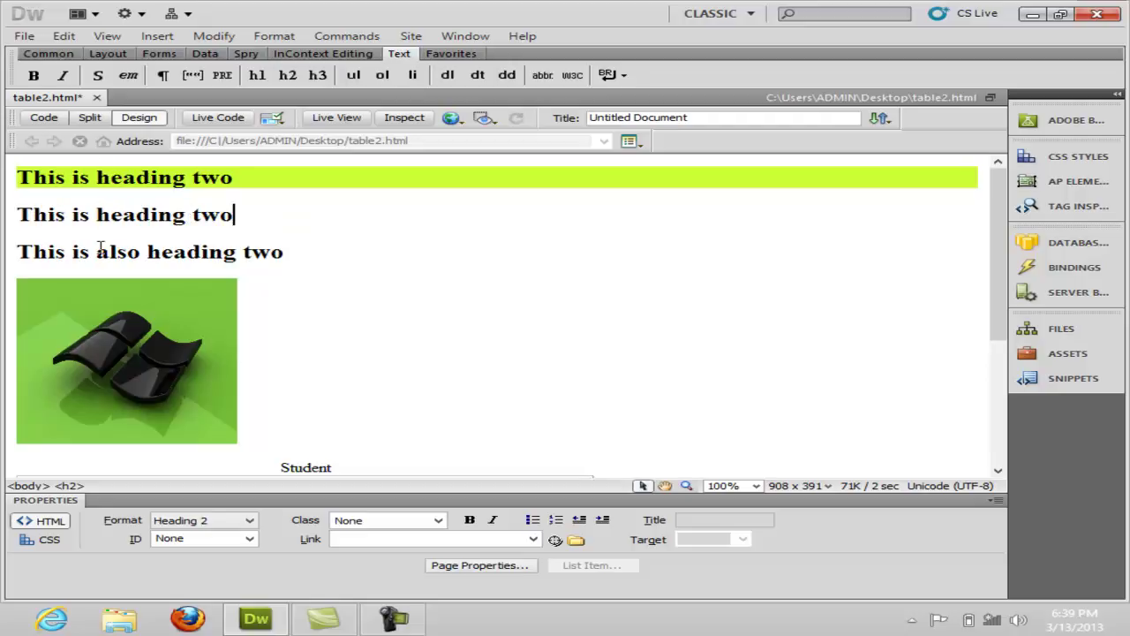
# - Add an empty style element on new lines below the page title in the document's head code
pyautogui.click(47, 121)
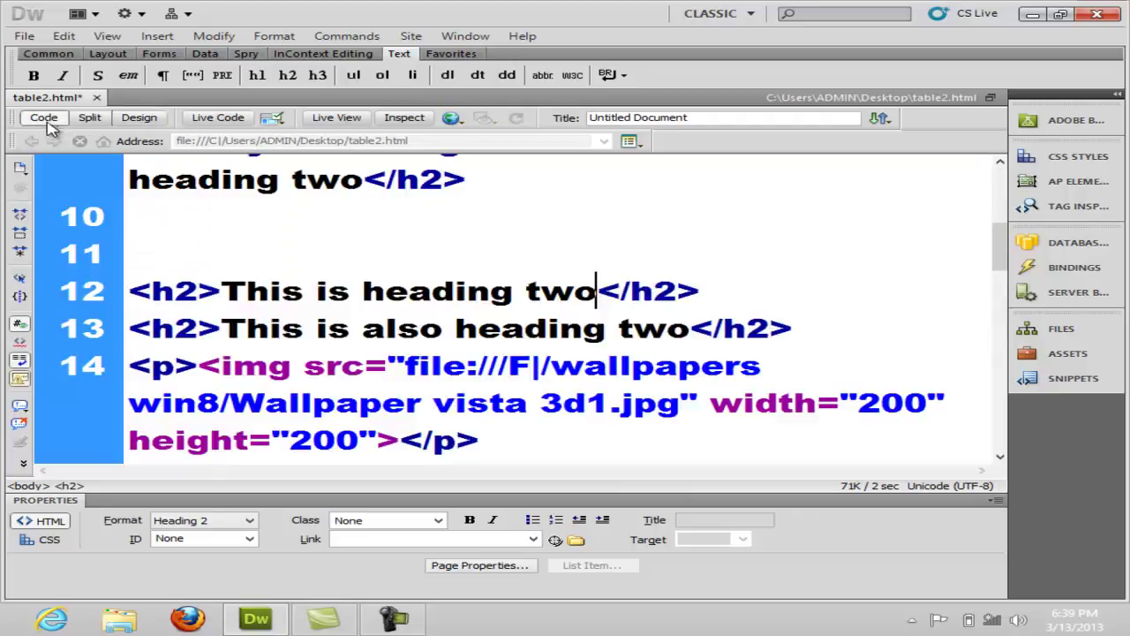
pyautogui.moveTo(1006, 251); pyautogui.dragTo(982, 189)
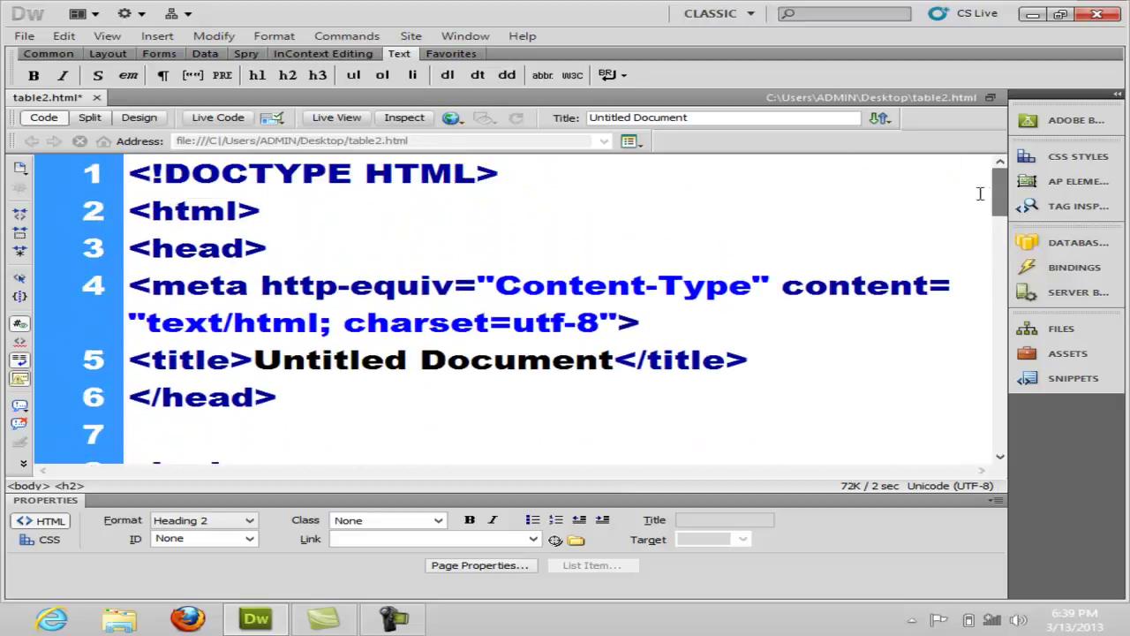
pyautogui.click(777, 364)
pyautogui.press('Return')
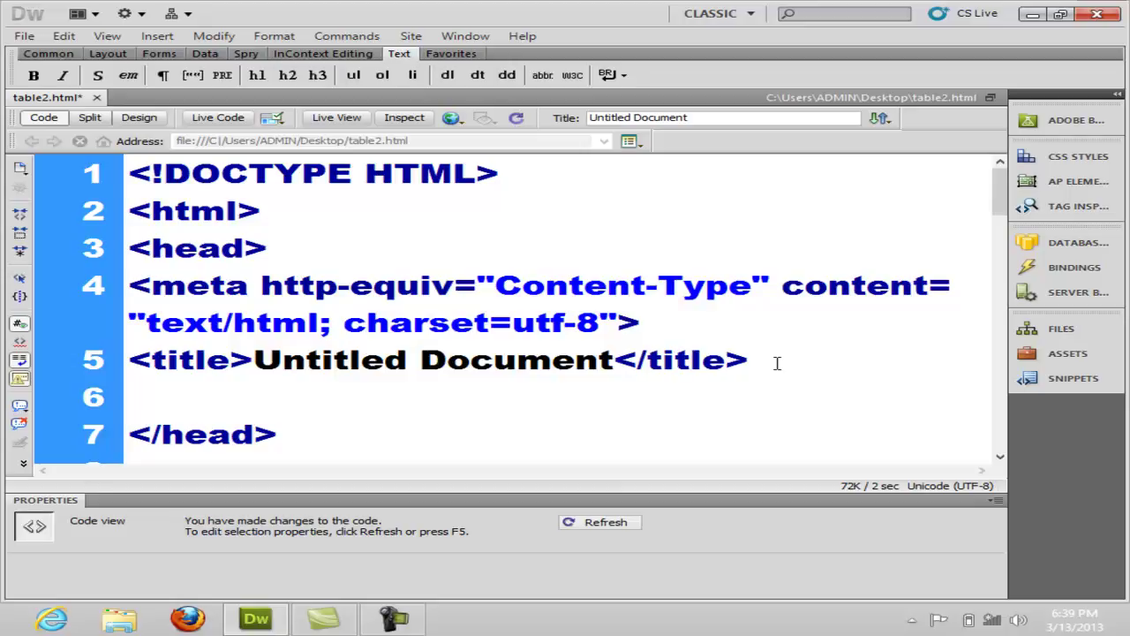
pyautogui.write('<sty')
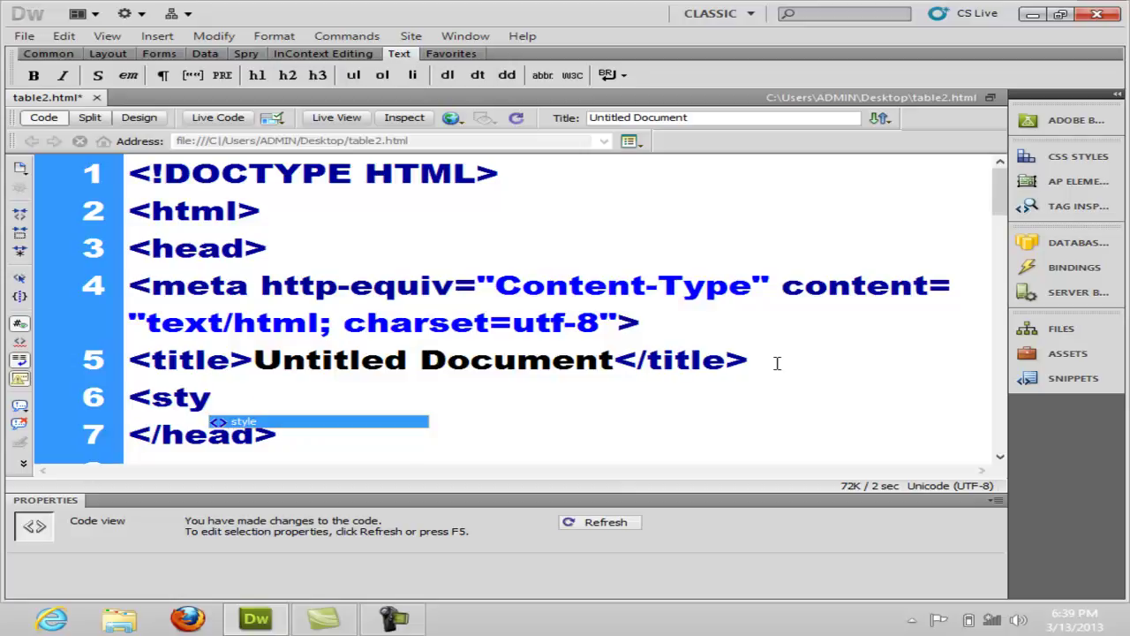
pyautogui.press('Return')
pyautogui.write('>')
pyautogui.press('Return')
pyautogui.write('</')
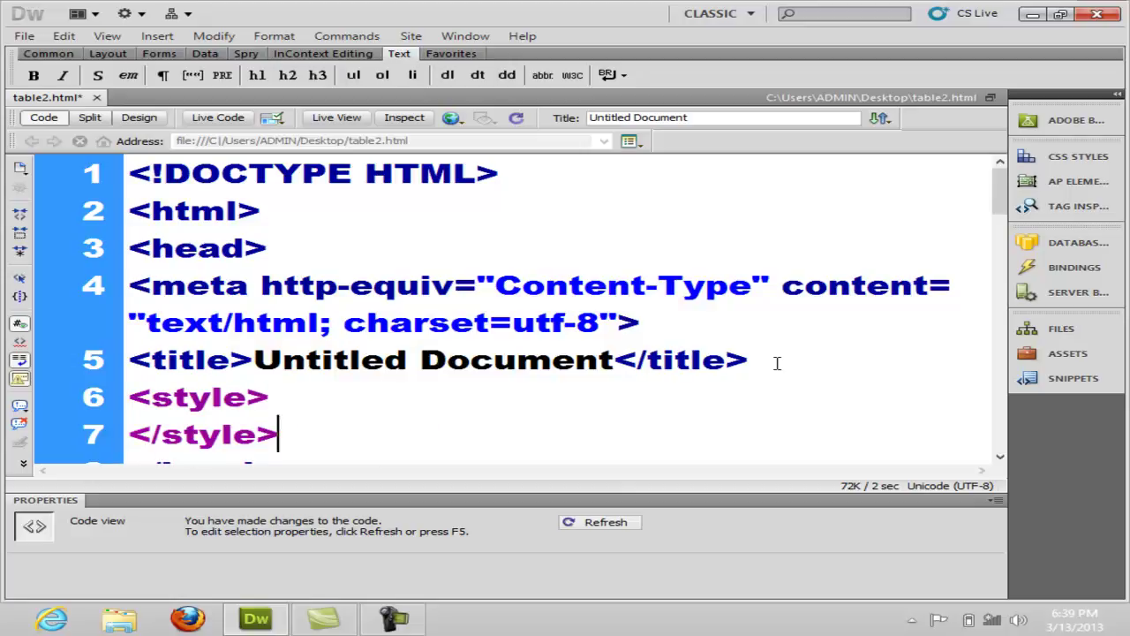
# - Write an h2 rule in the style element with background-color #F39 and display the page in Design view
pyautogui.click(287, 405)
pyautogui.press('Return')
pyautogui.write('h2 ')
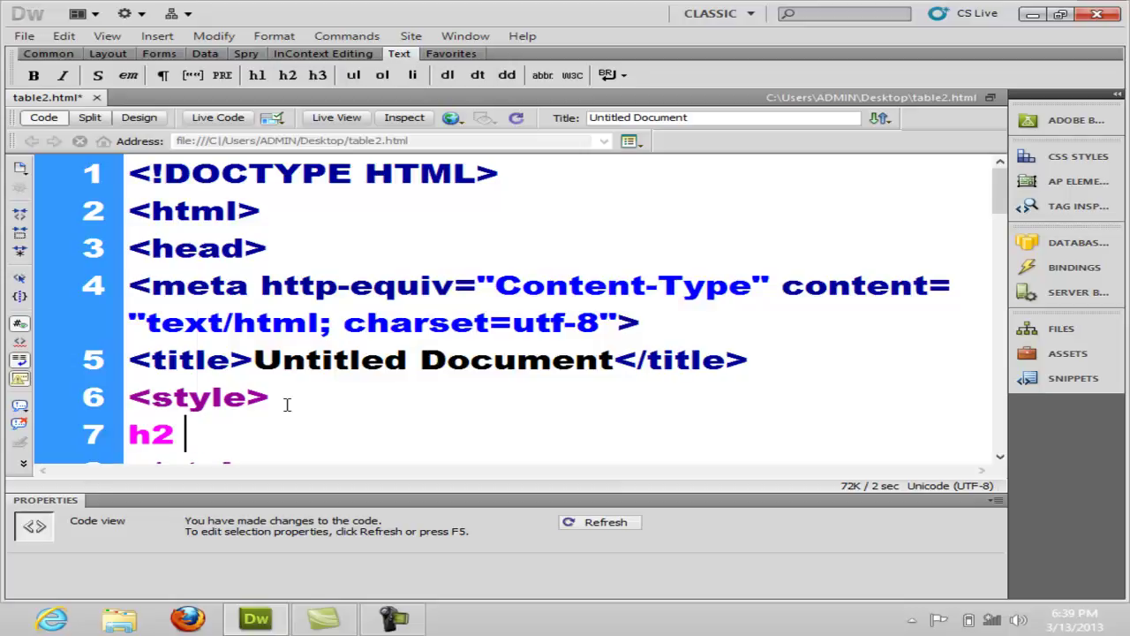
pyautogui.write('{')
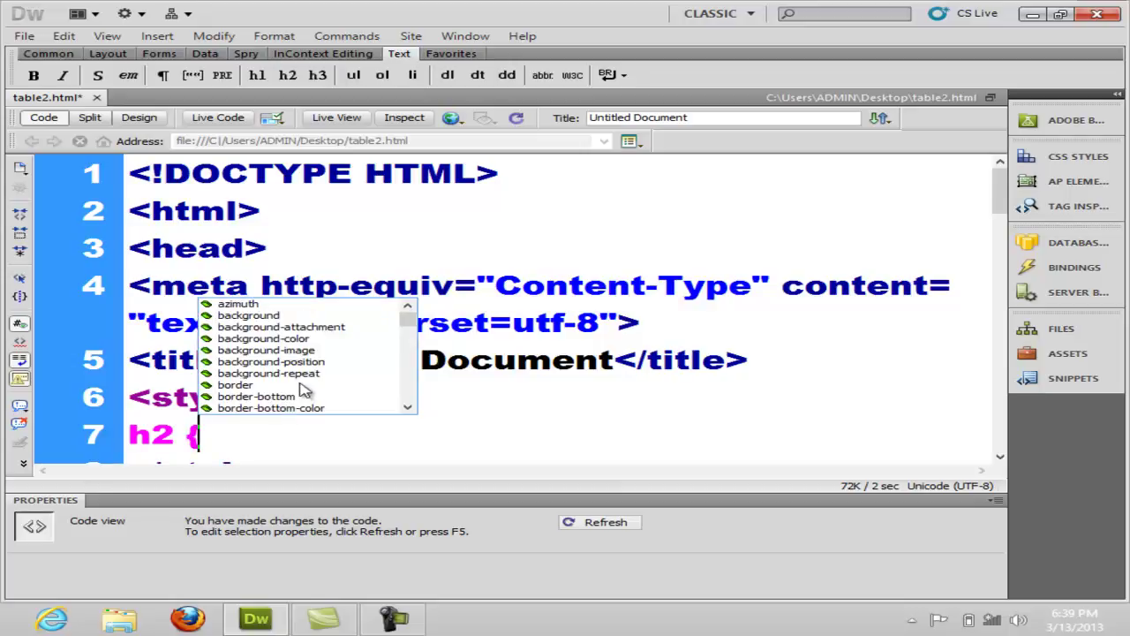
pyautogui.doubleClick(295, 339)
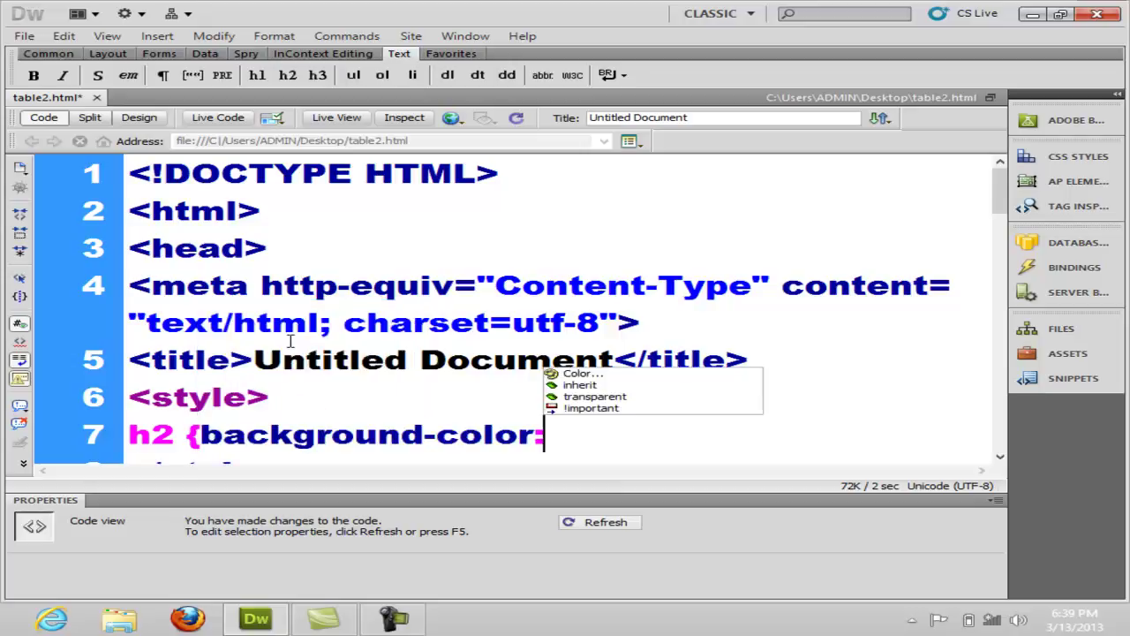
pyautogui.doubleClick(581, 374)
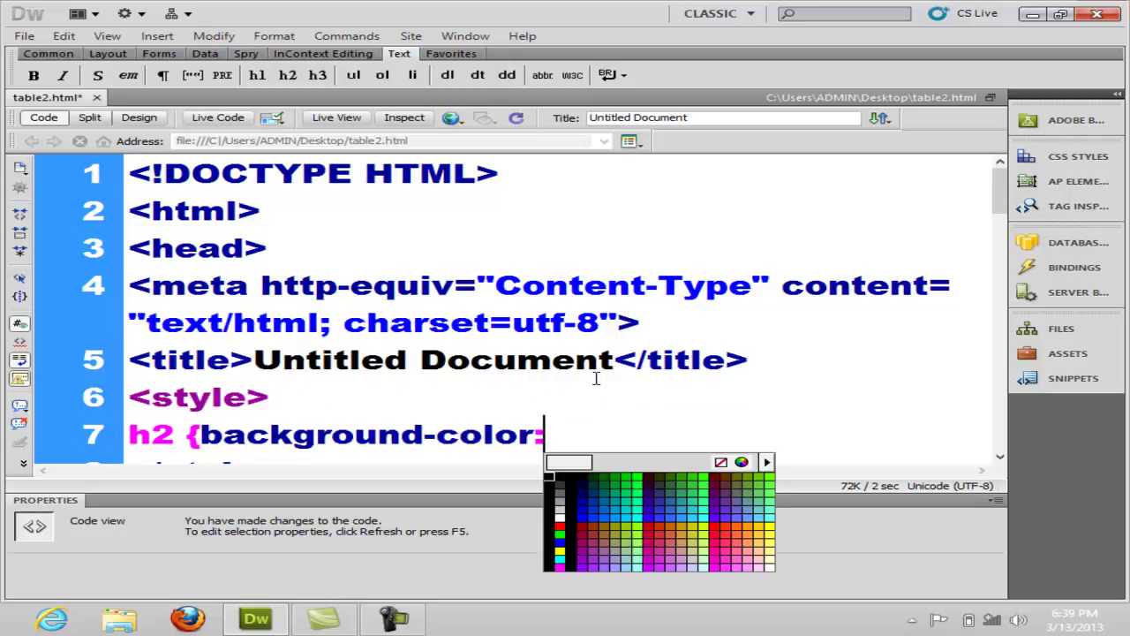
pyautogui.click(725, 547)
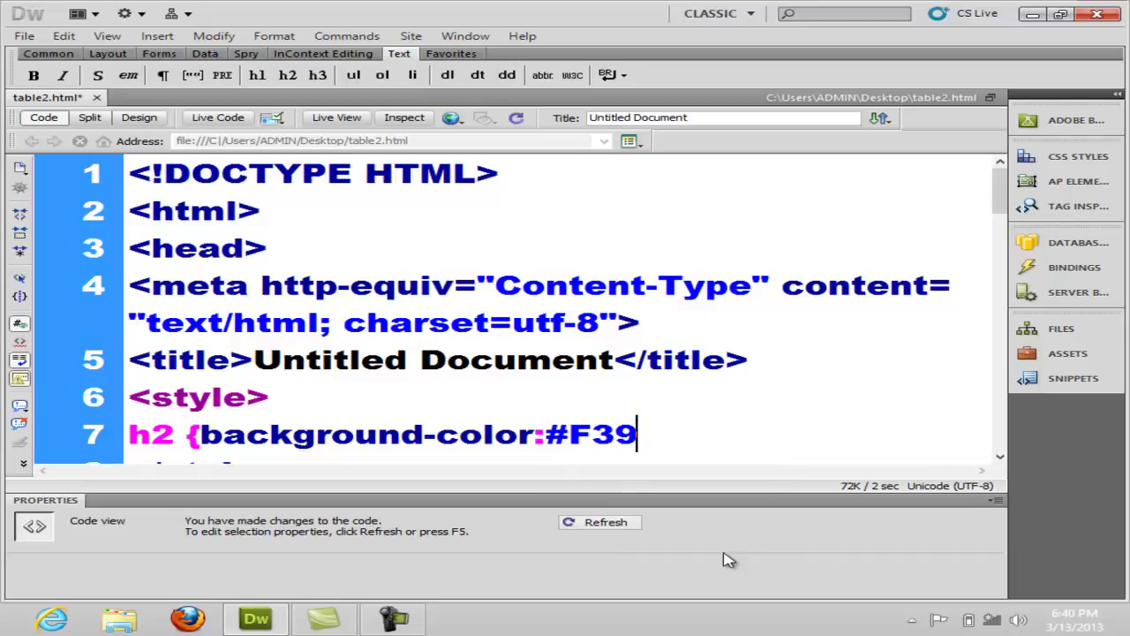
pyautogui.write(';')
pyautogui.write('}')
pyautogui.click(147, 117)
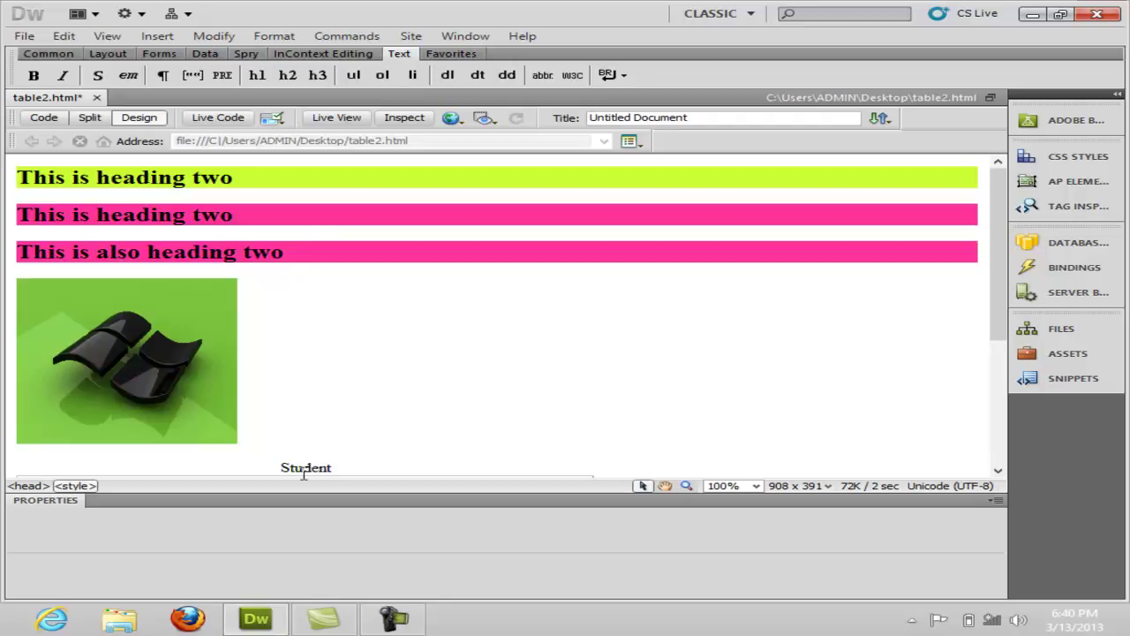
pyautogui.click(393, 618)
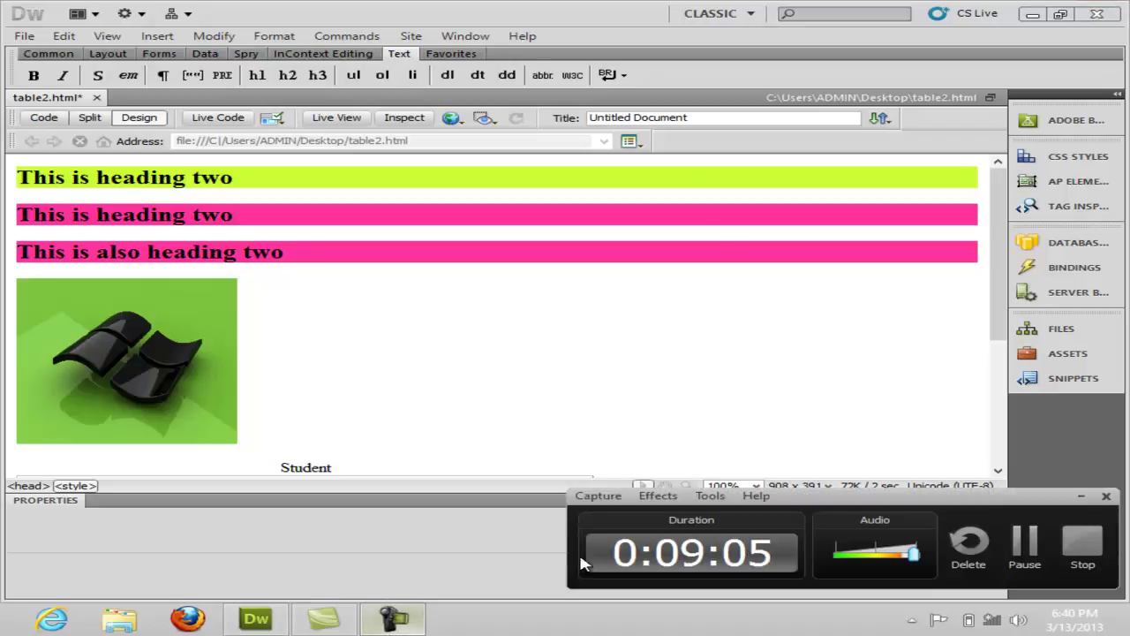
pyautogui.click(1026, 538)
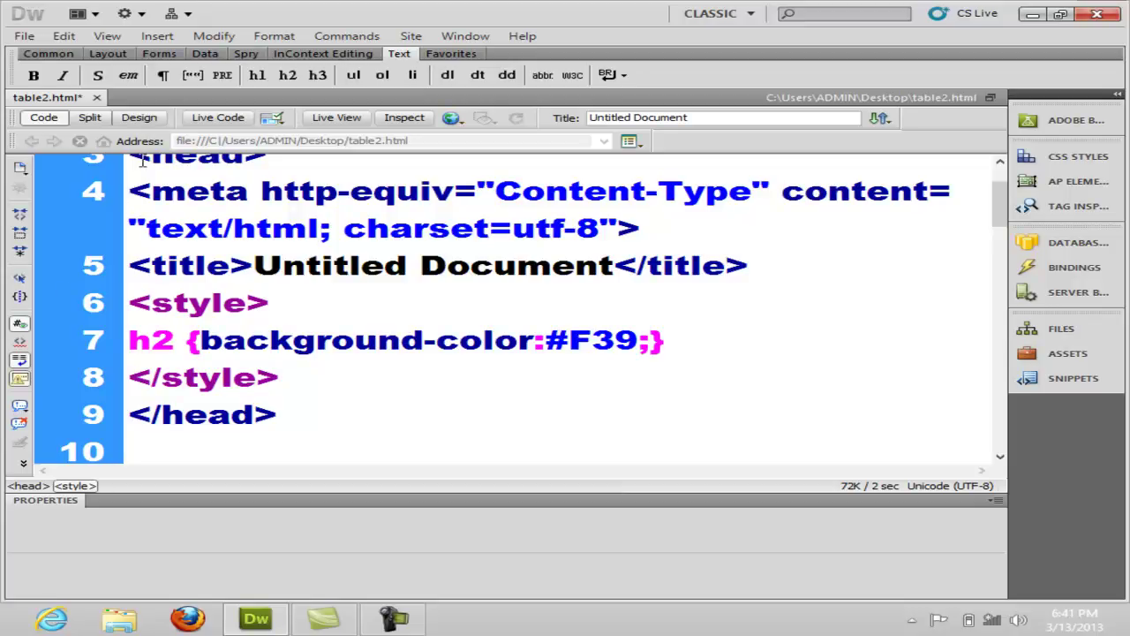
# - Extend the h2 background rule to table rows by adding tr to its selector, and check the table in Design view
pyautogui.click(141, 120)
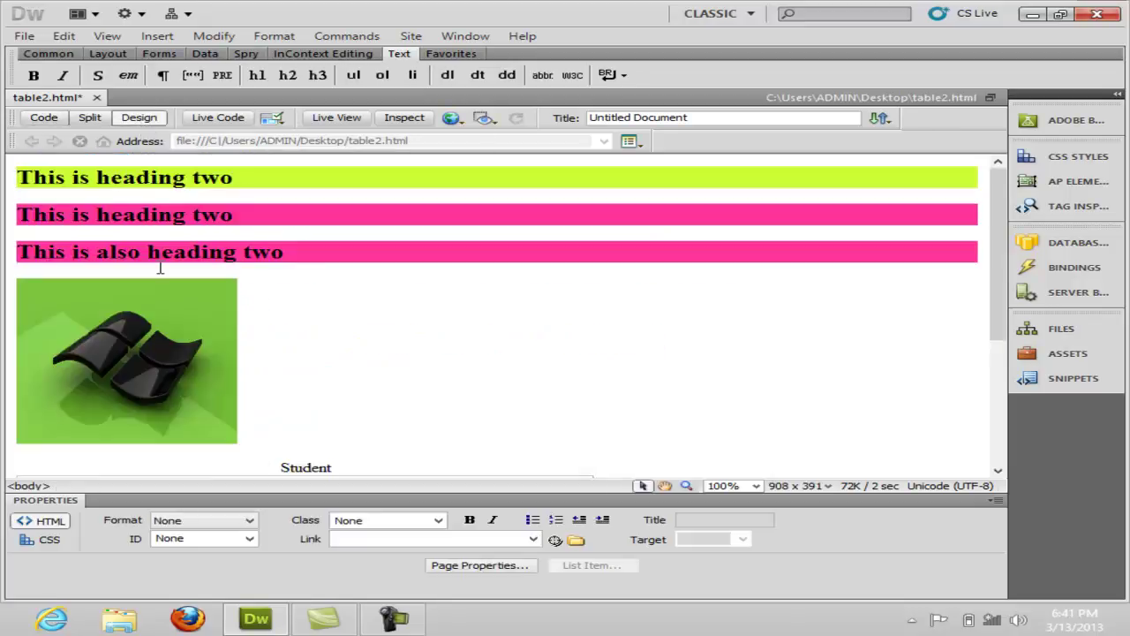
pyautogui.moveTo(1001, 283); pyautogui.dragTo(959, 411)
pyautogui.scroll(5, 945, 389)
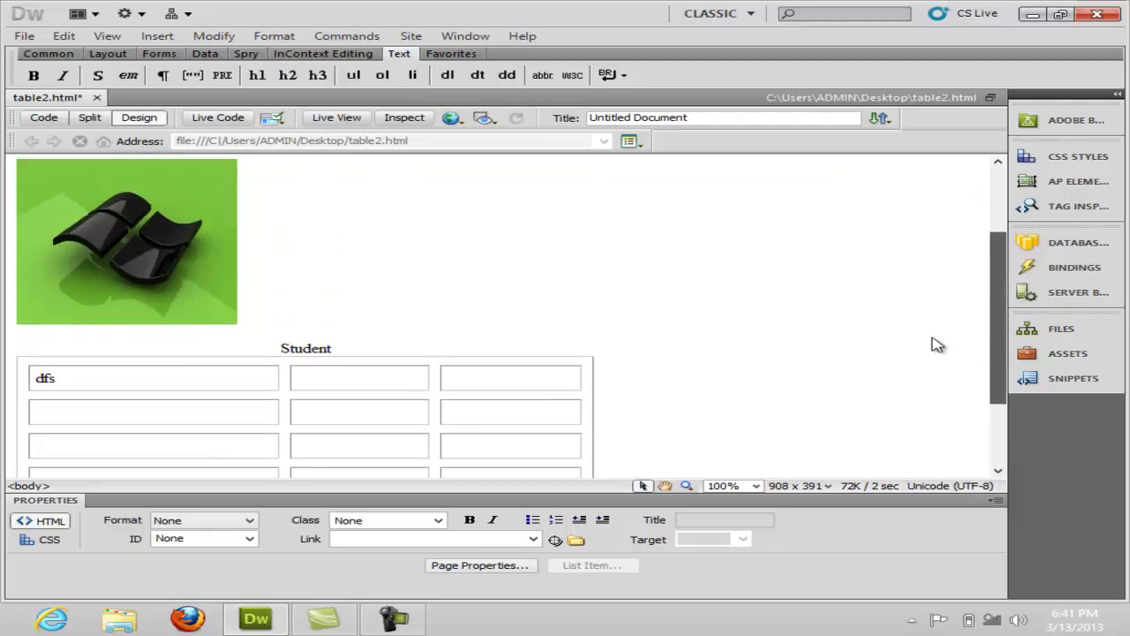
pyautogui.click(41, 117)
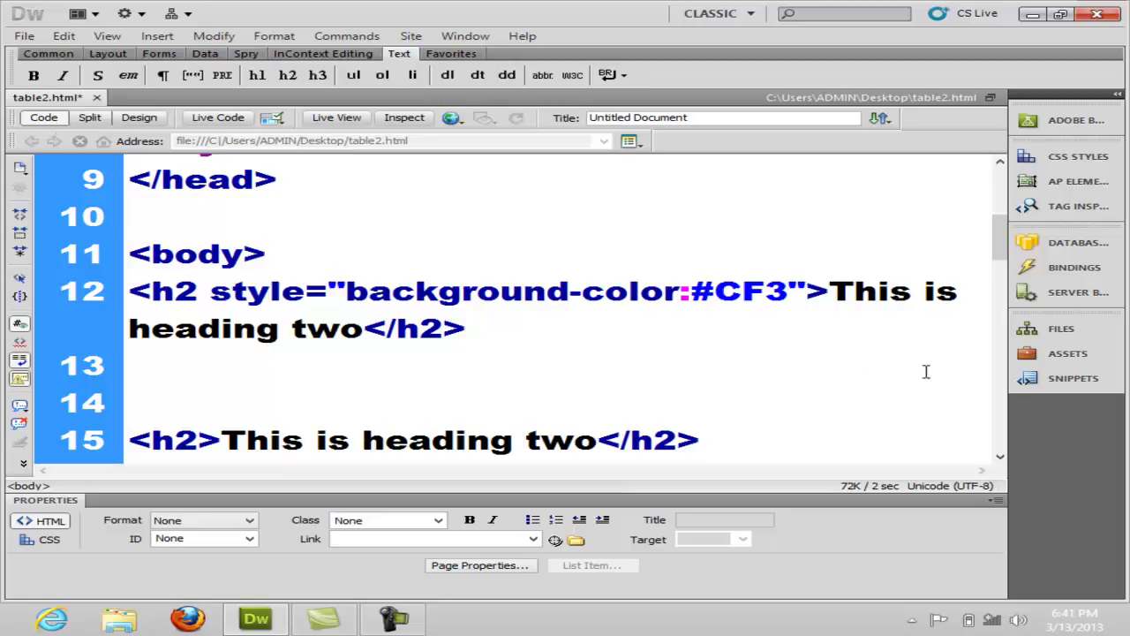
pyautogui.moveTo(989, 254); pyautogui.dragTo(986, 210)
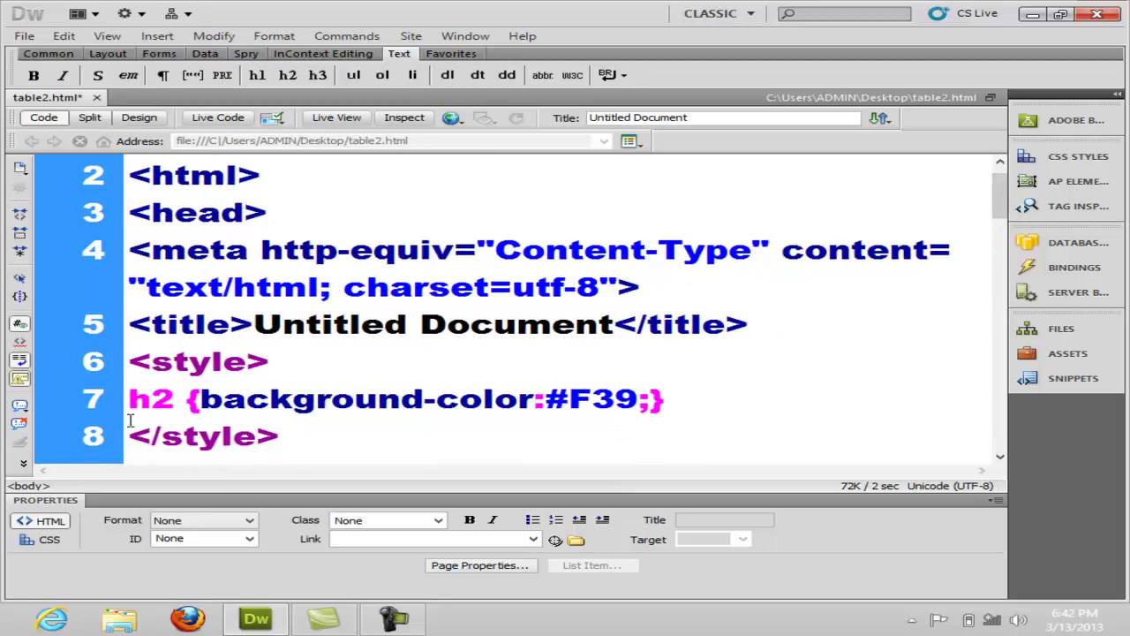
pyautogui.click(172, 399)
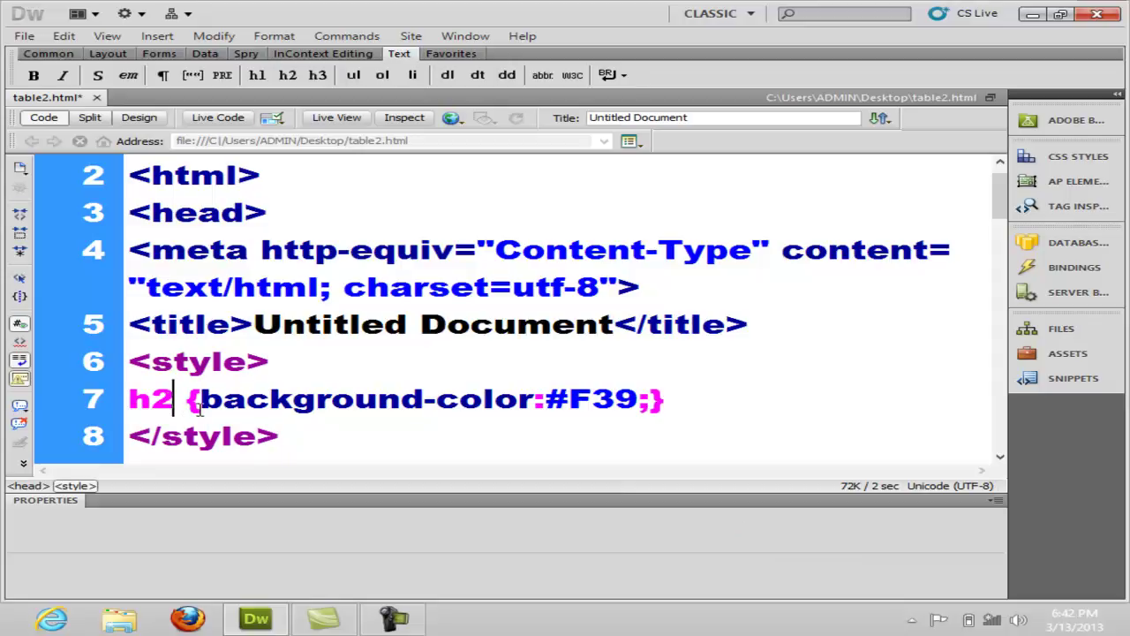
pyautogui.write(',')
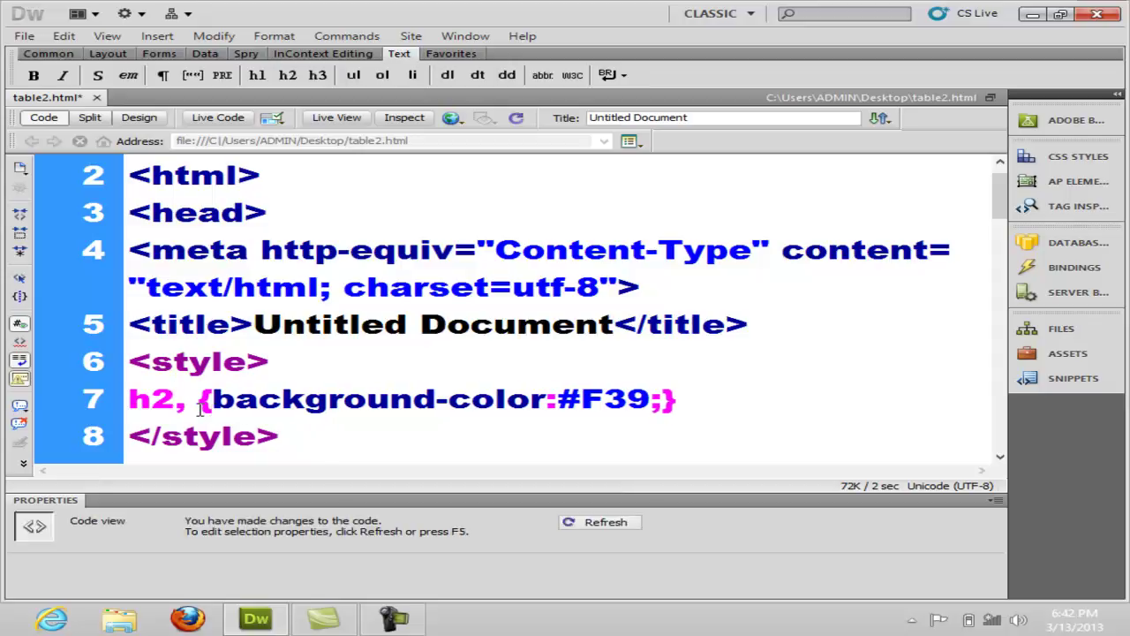
pyautogui.write(' tr')
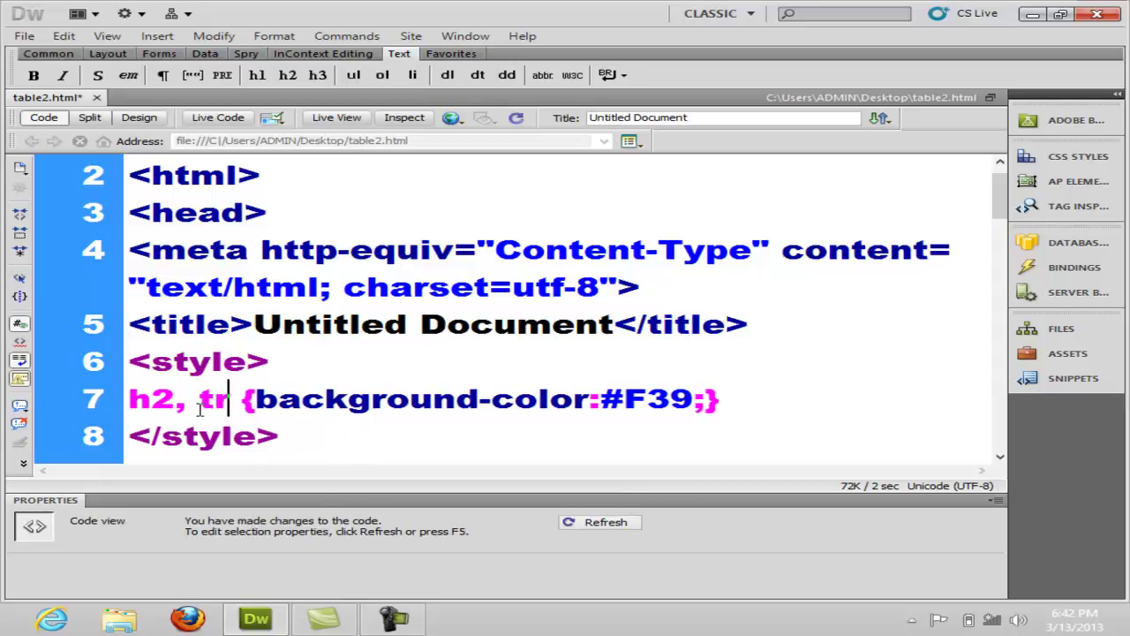
pyautogui.click(141, 118)
pyautogui.moveTo(1004, 271); pyautogui.dragTo(1012, 375)
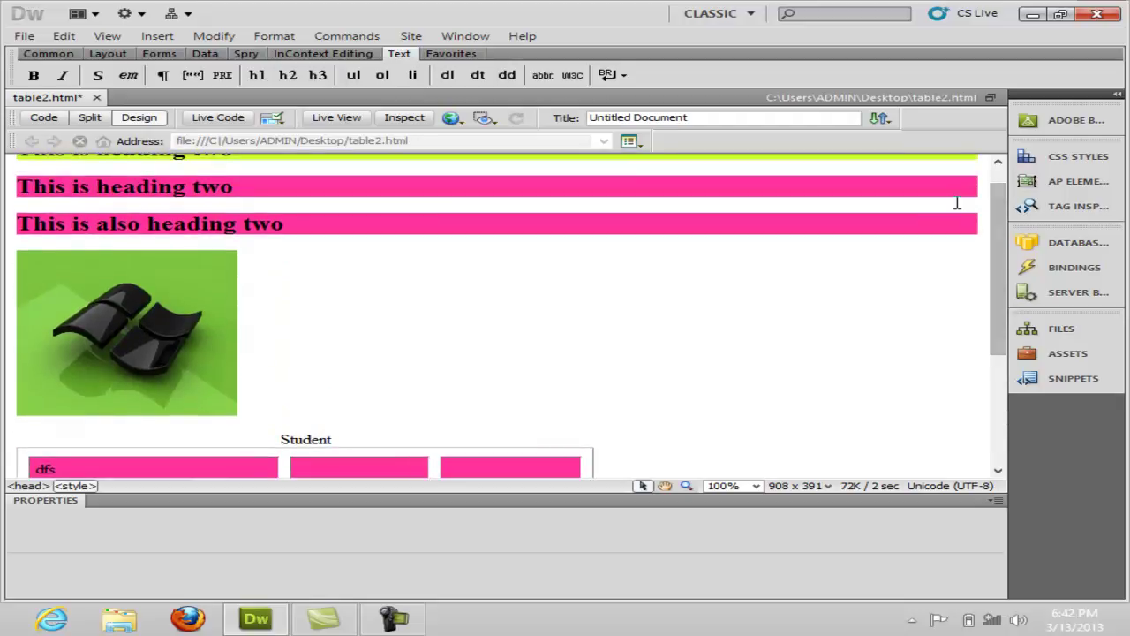
# - Add h1 at the start of the style rule's selector, save the file and return to Design view
pyautogui.click(43, 117)
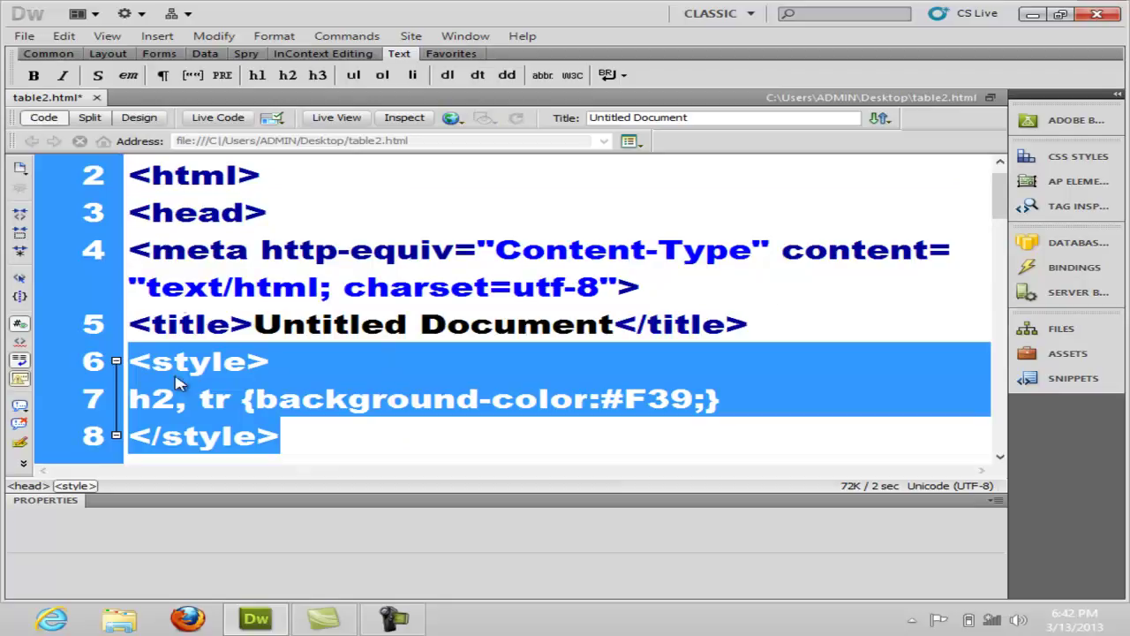
pyautogui.click(200, 399)
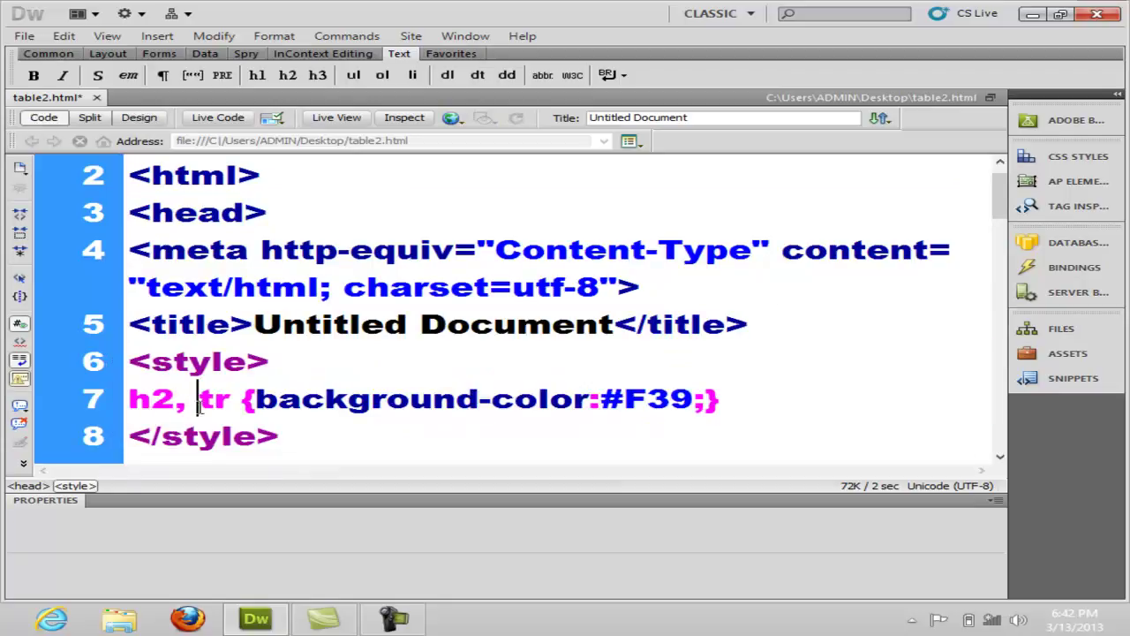
pyautogui.click(129, 401)
pyautogui.write('h1,')
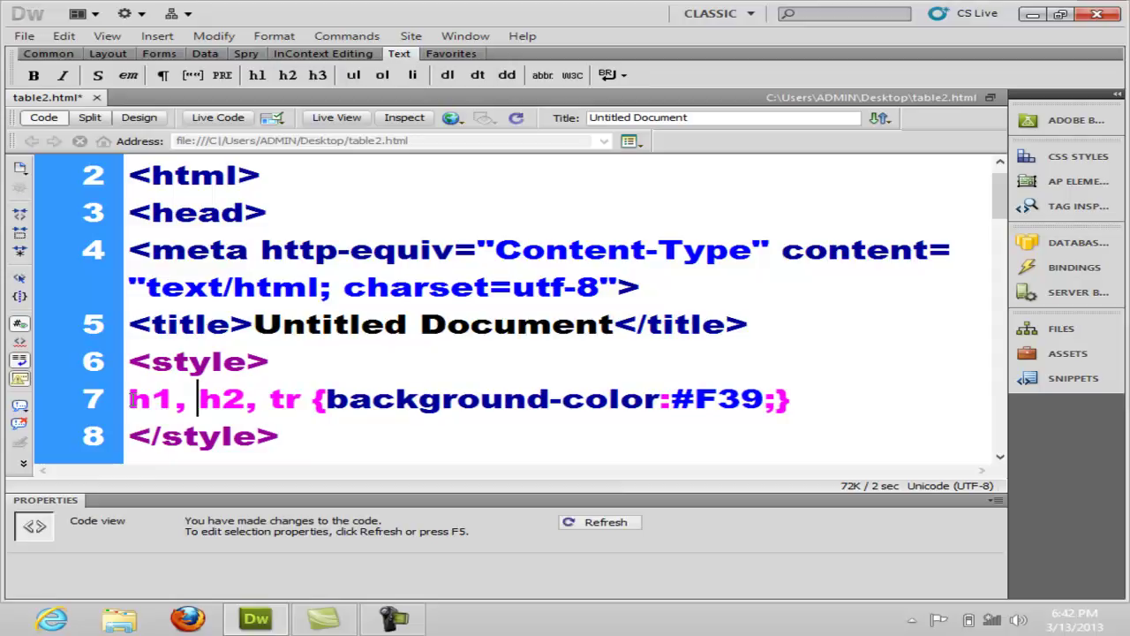
pyautogui.hotkey('ctrl', 's')
pyautogui.click(133, 121)
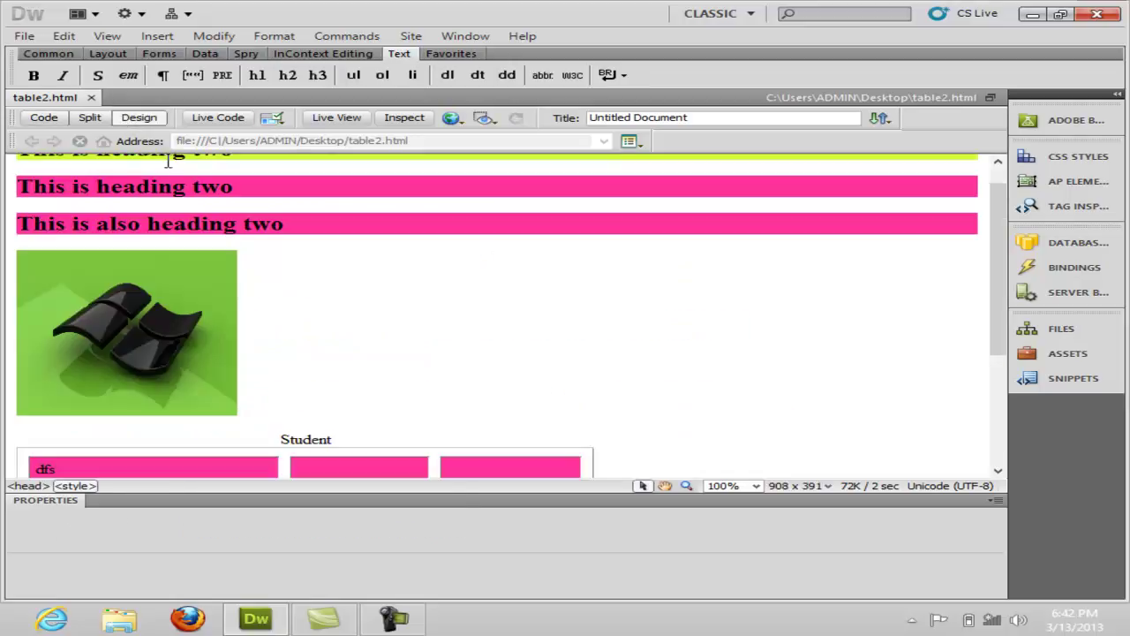
pyautogui.click(380, 311)
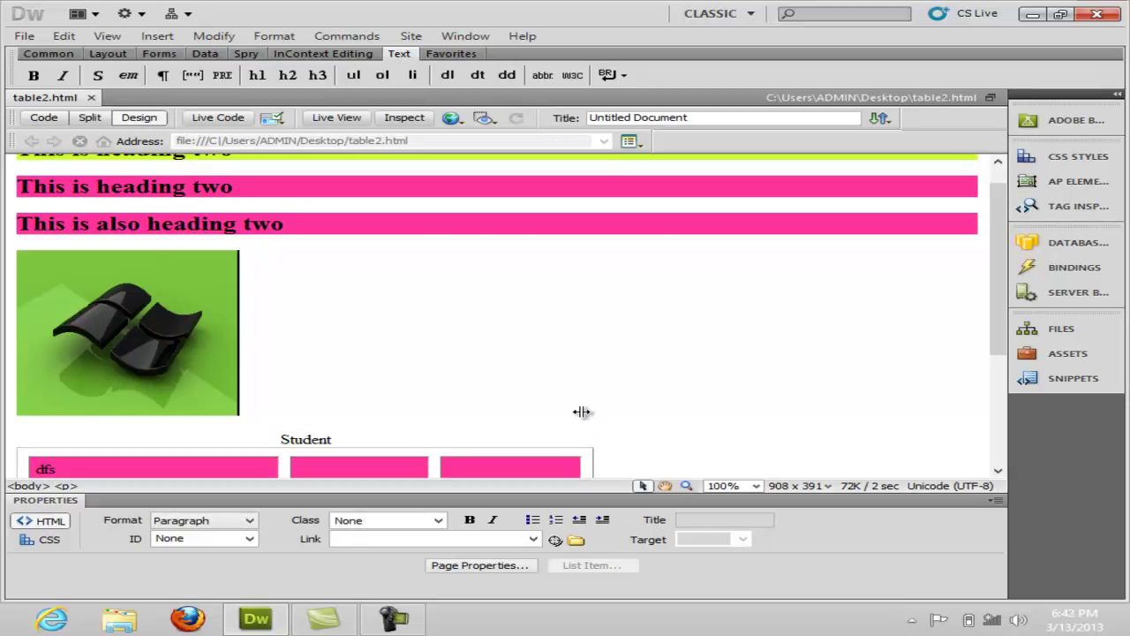
pyautogui.click(393, 618)
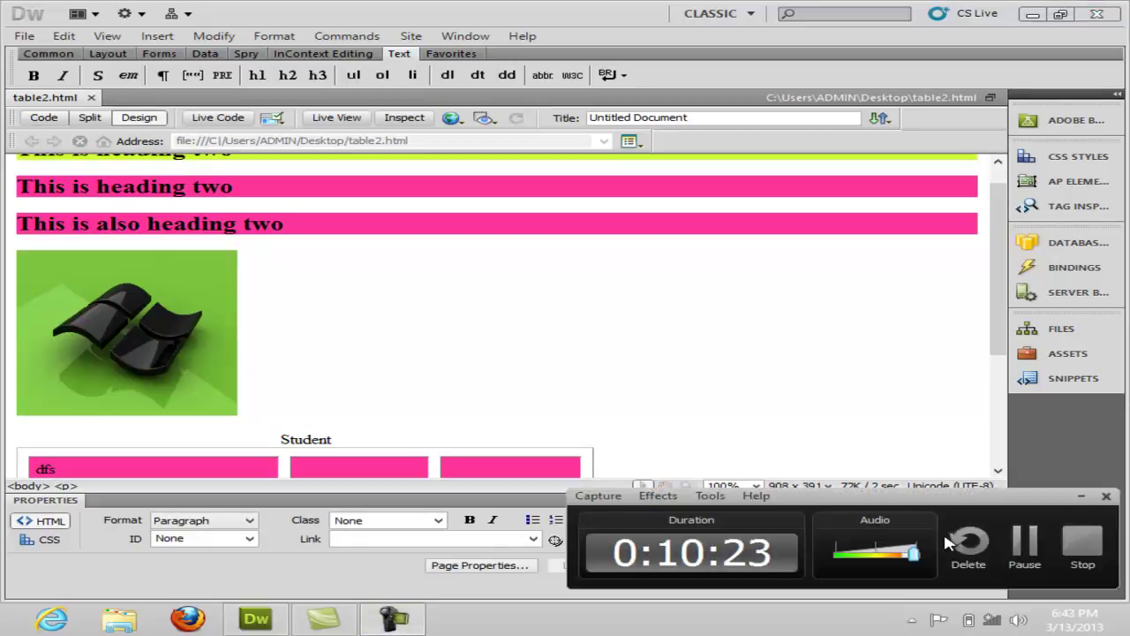
pyautogui.click(1017, 549)
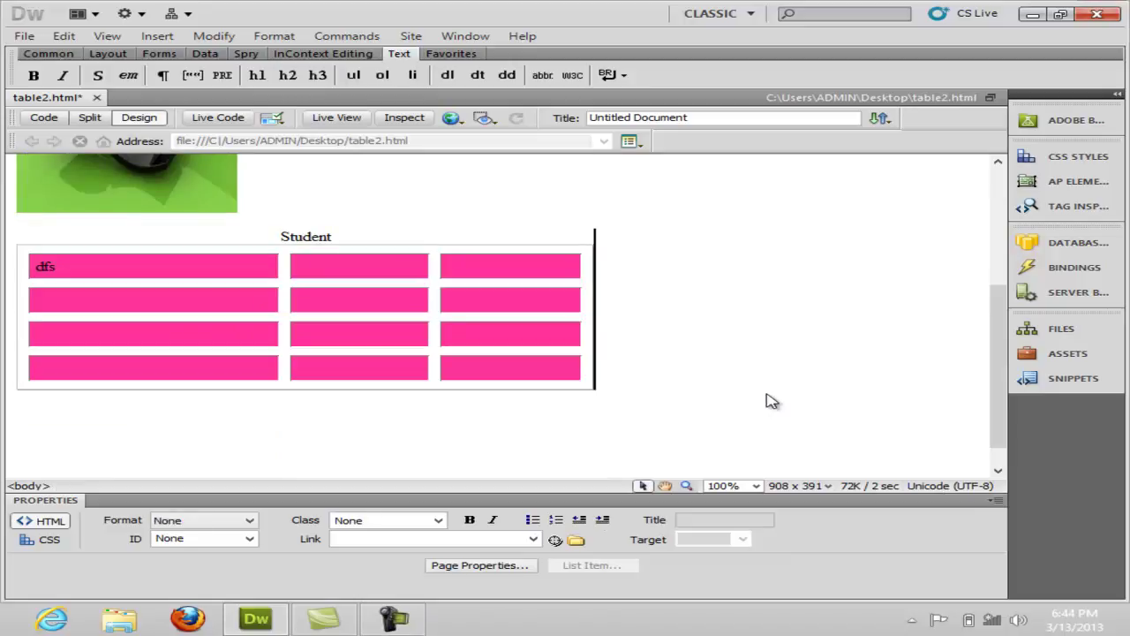
# - Add a paragraph reading "go to table page" below the Student table
pyautogui.click(770, 400)
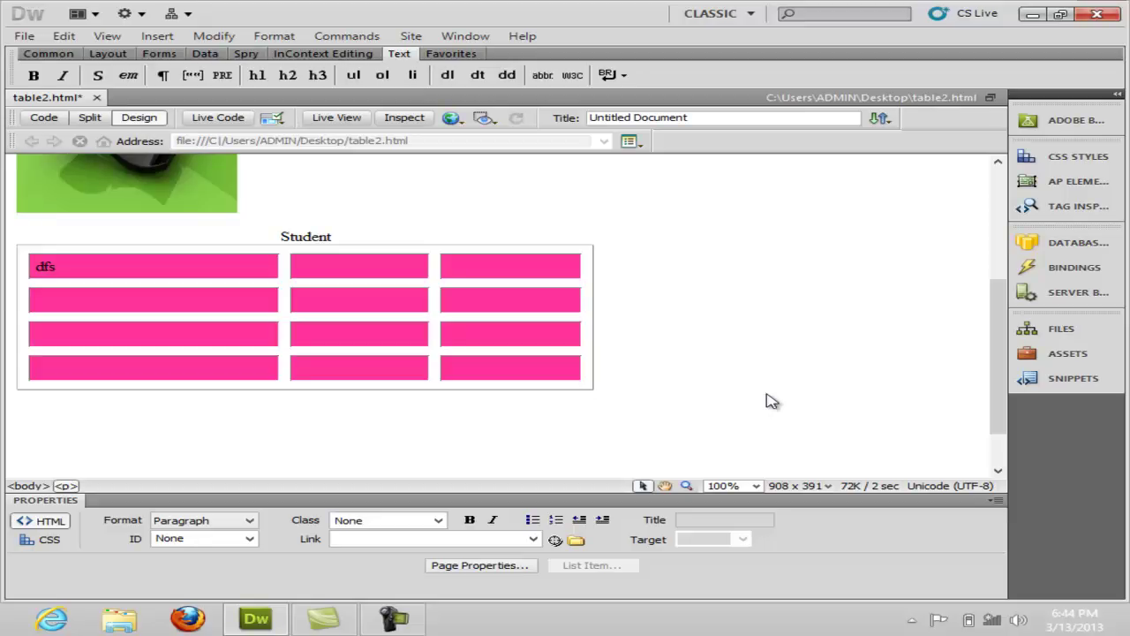
pyautogui.write('got')
pyautogui.press('BackSpace')
pyautogui.press('BackSpace')
pyautogui.write('to table page')
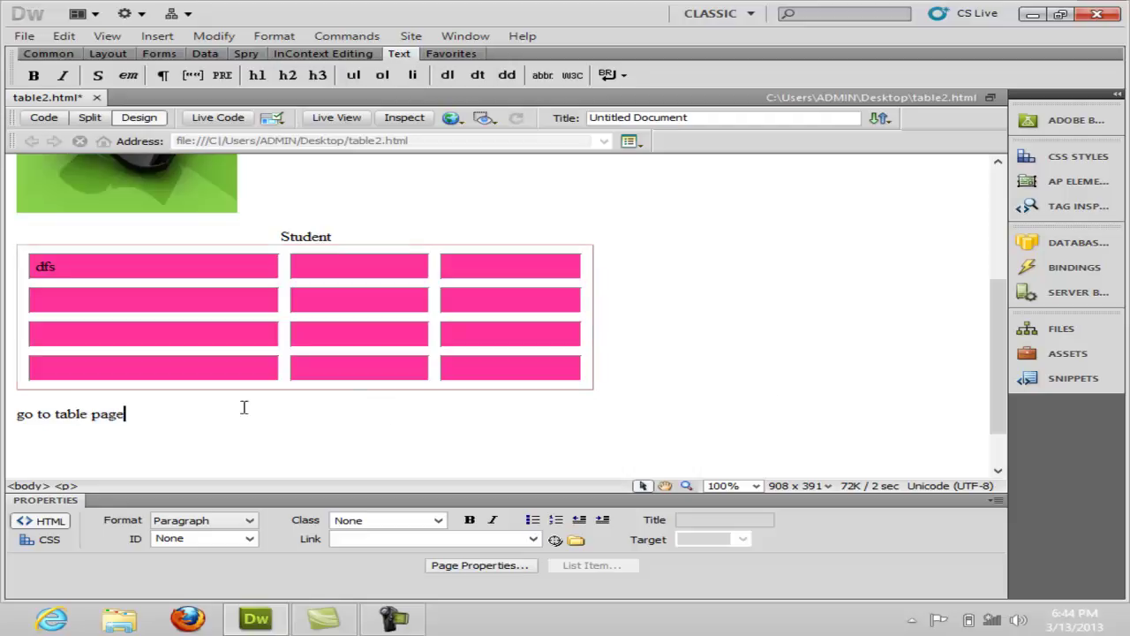
# - Link the "go to table page" text to the file table.html on the Desktop and show its link code
pyautogui.moveTo(125, 415); pyautogui.dragTo(14, 415)
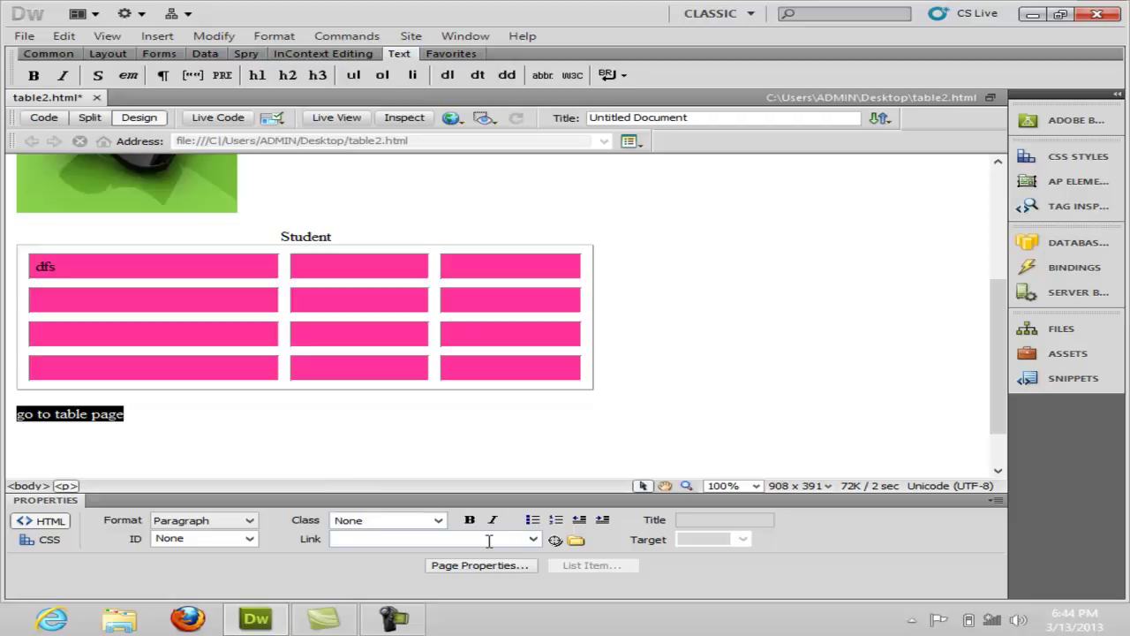
pyautogui.click(575, 541)
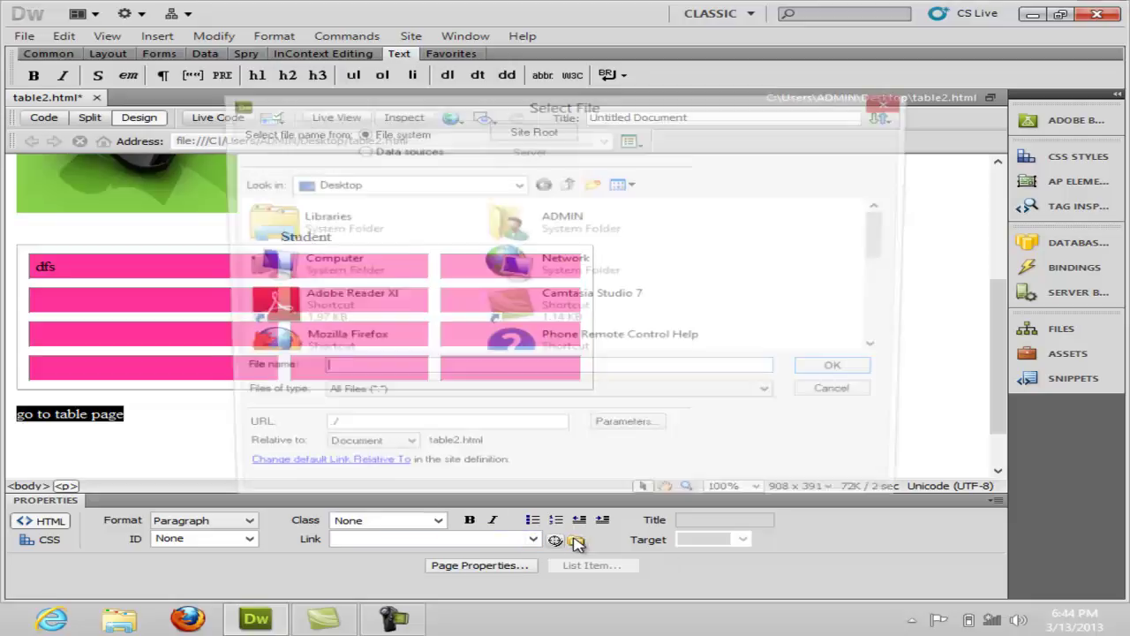
pyautogui.moveTo(890, 236); pyautogui.dragTo(877, 326)
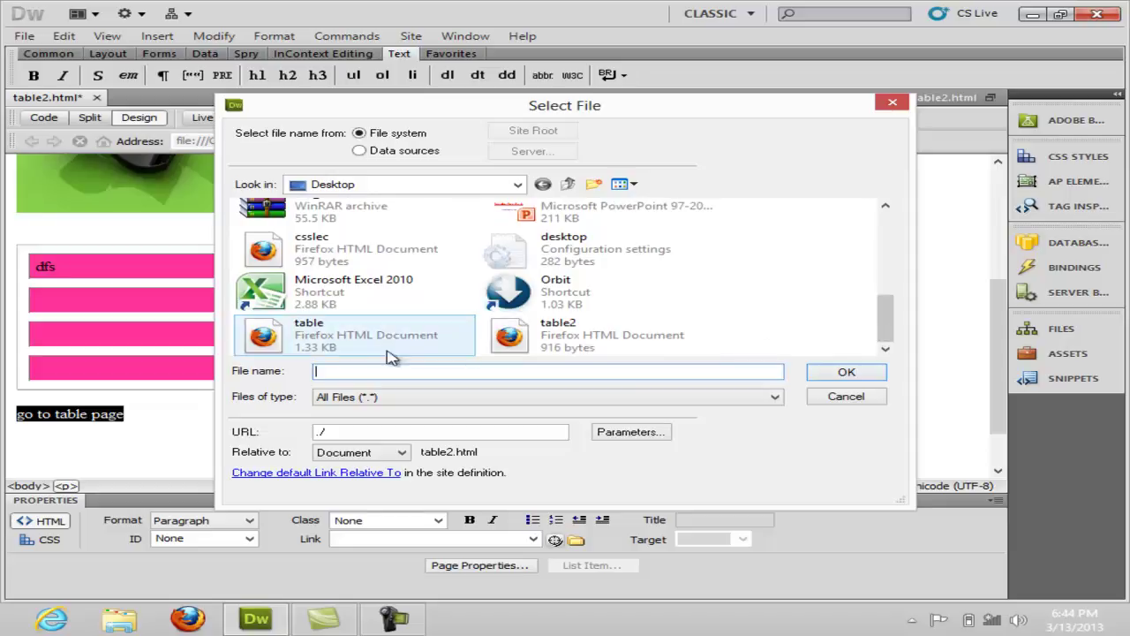
pyautogui.click(292, 335)
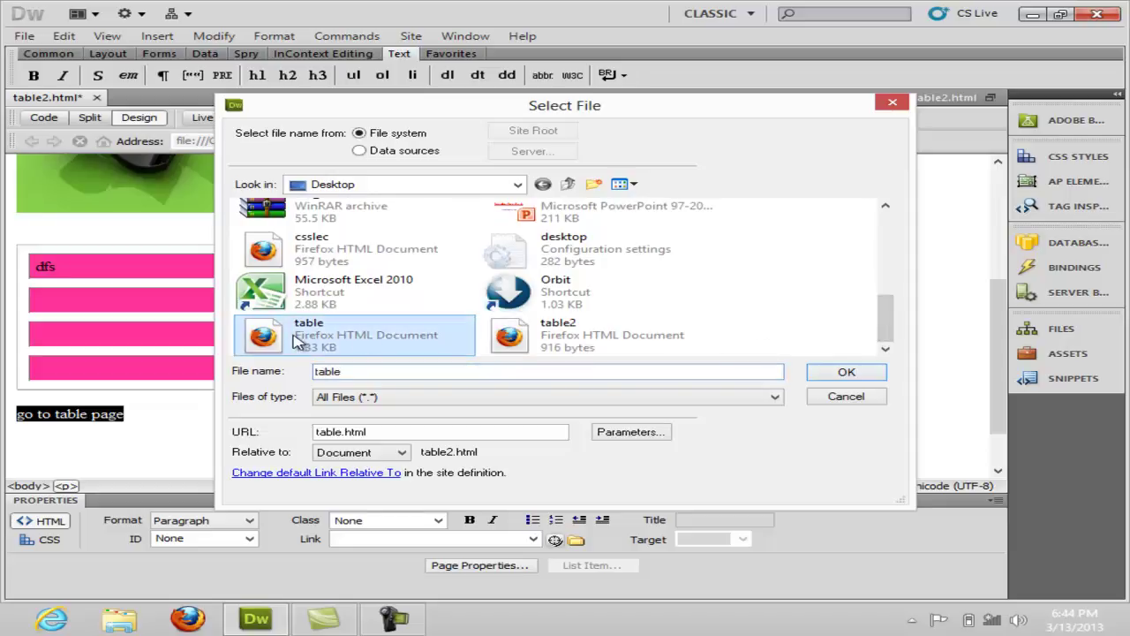
pyautogui.click(843, 372)
pyautogui.click(44, 118)
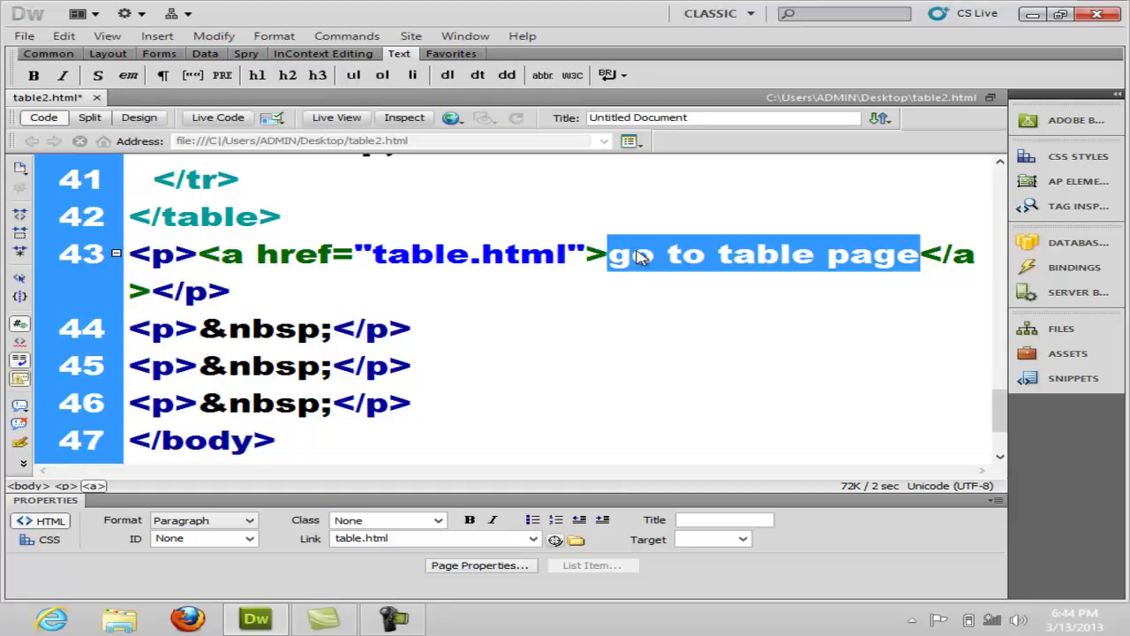
# - In Design view, set the target of the "go to table page" link to _blank
pyautogui.click(138, 118)
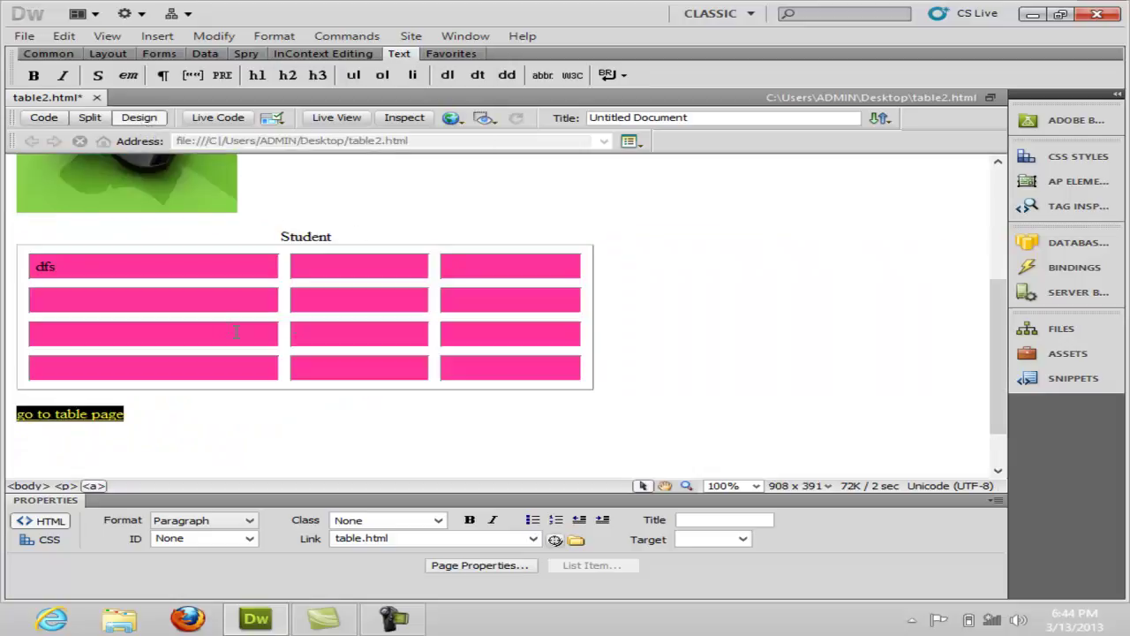
pyautogui.click(178, 411)
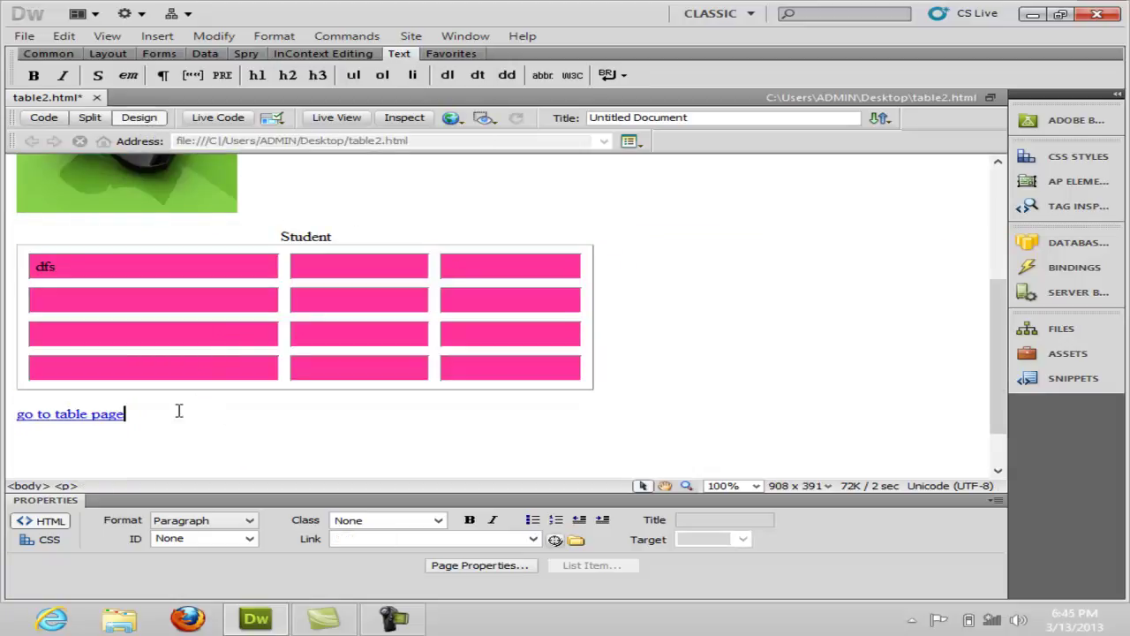
pyautogui.moveTo(126, 414); pyautogui.dragTo(17, 413)
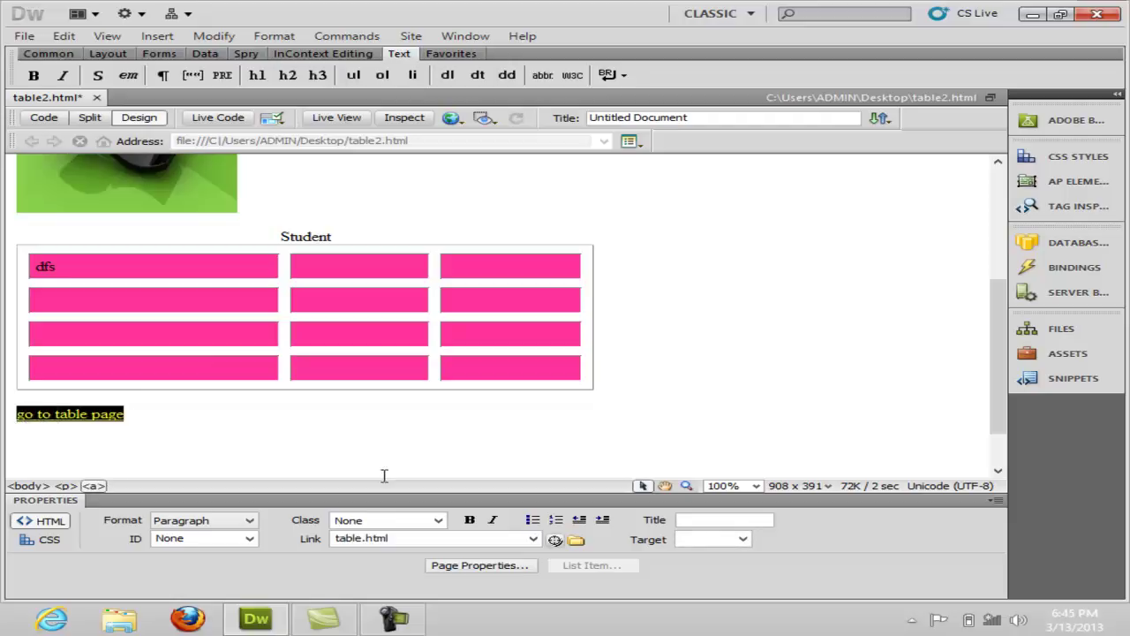
pyautogui.click(743, 540)
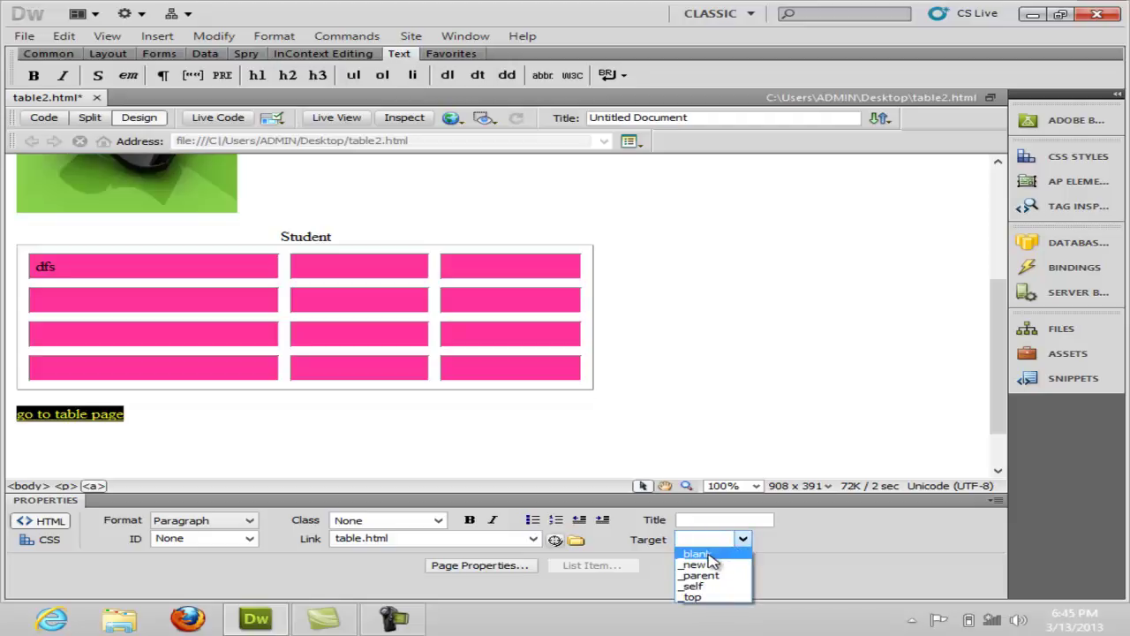
pyautogui.click(708, 553)
pyautogui.click(669, 460)
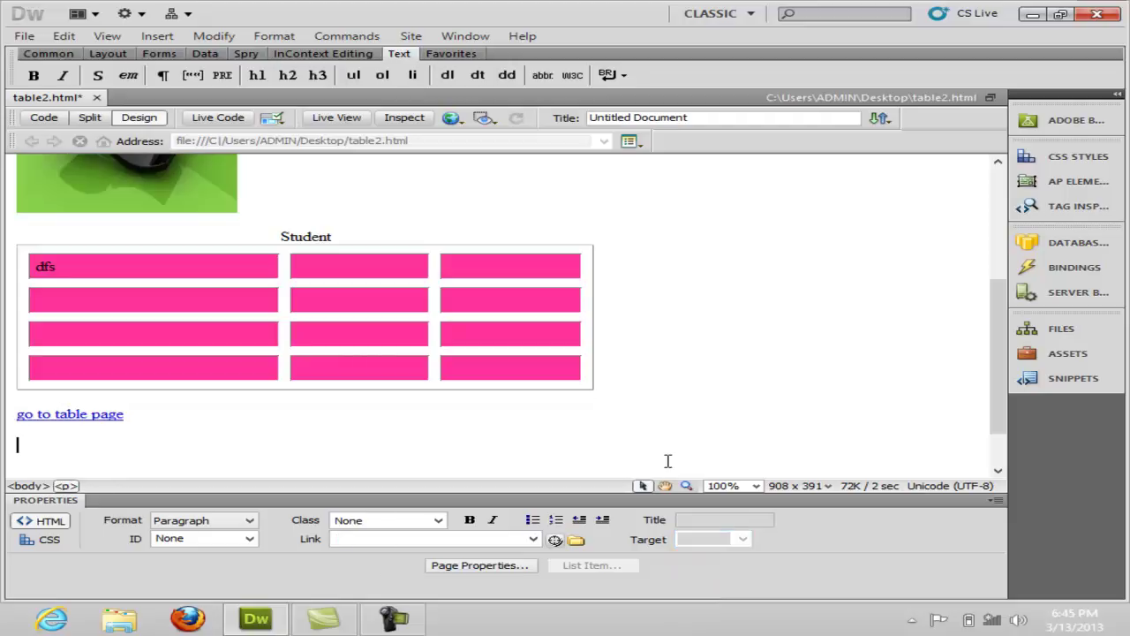
pyautogui.click(81, 414)
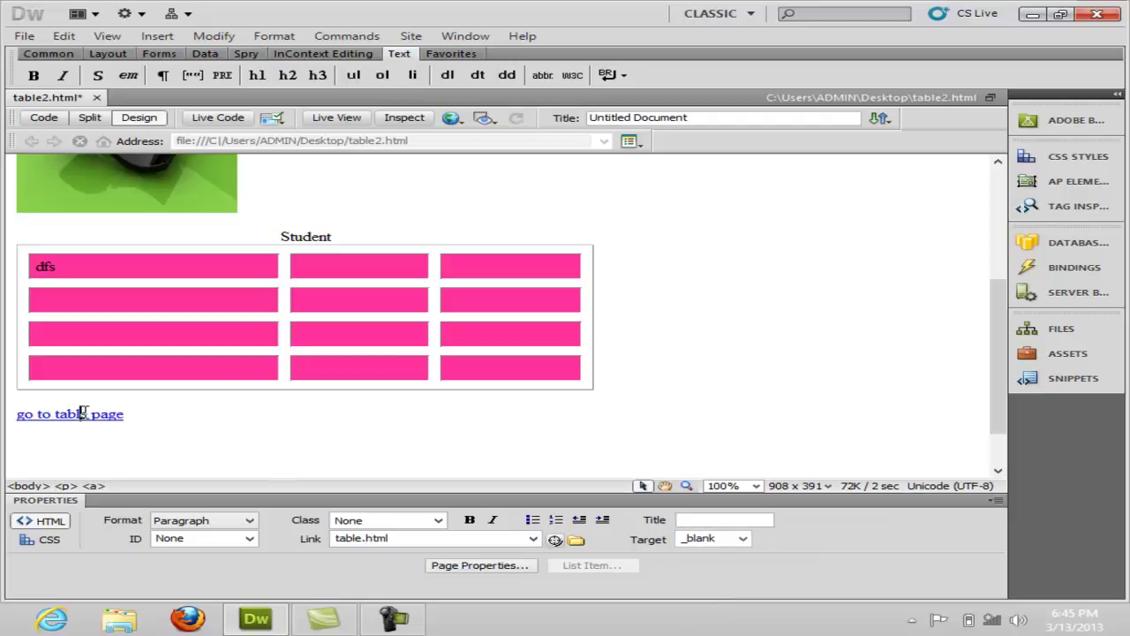
# - Insert an empty paragraph below the "go to table page" link and save the page
pyautogui.click(138, 415)
pyautogui.press('Return')
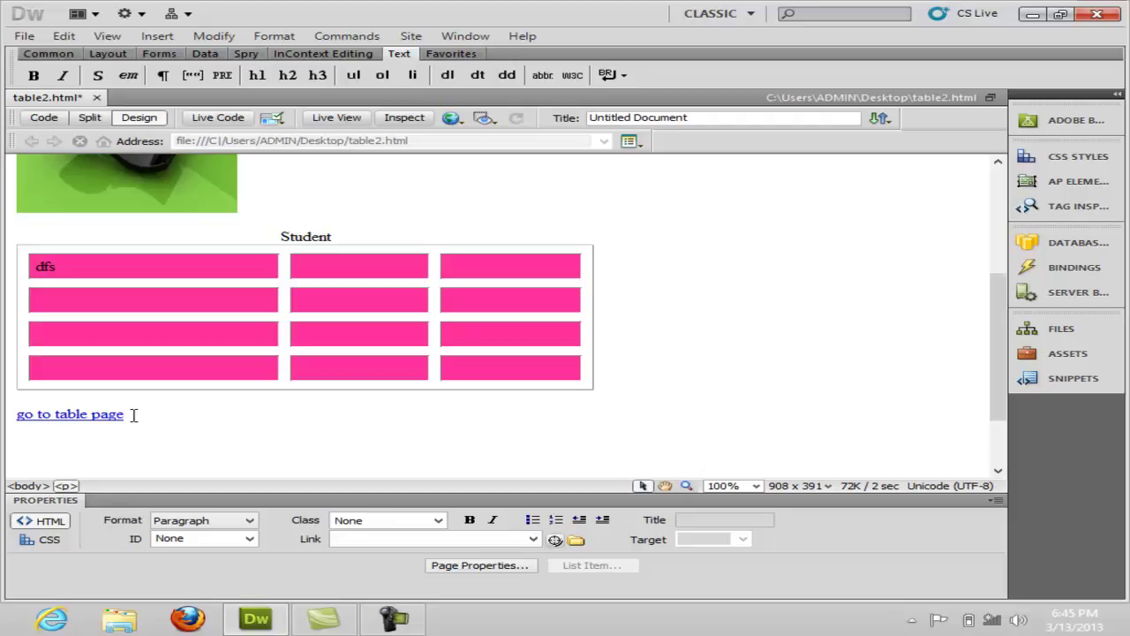
pyautogui.click(138, 414)
pyautogui.hotkey('ctrl', 's')
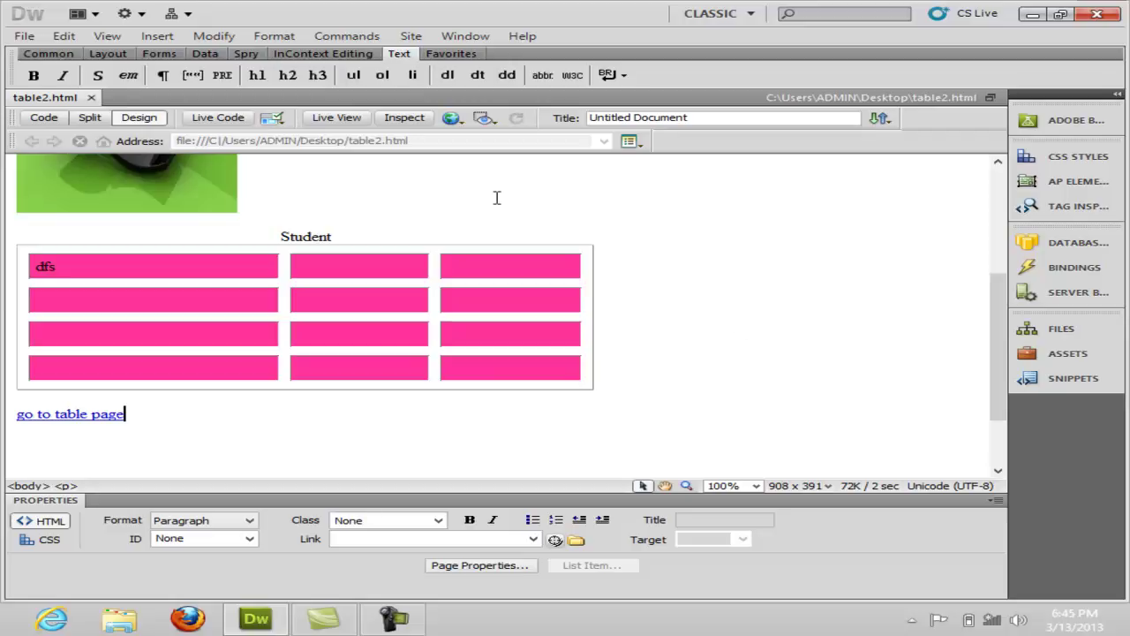
# - Preview the page in Firefox, follow the "go to table page" link, and return to the original page
pyautogui.click(453, 122)
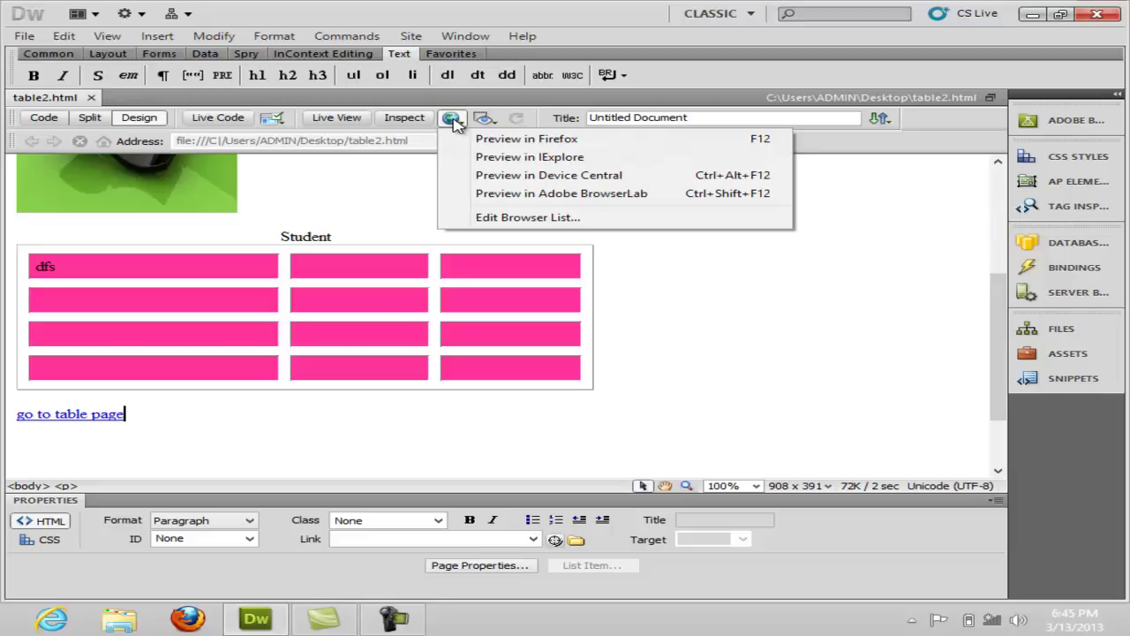
pyautogui.click(533, 143)
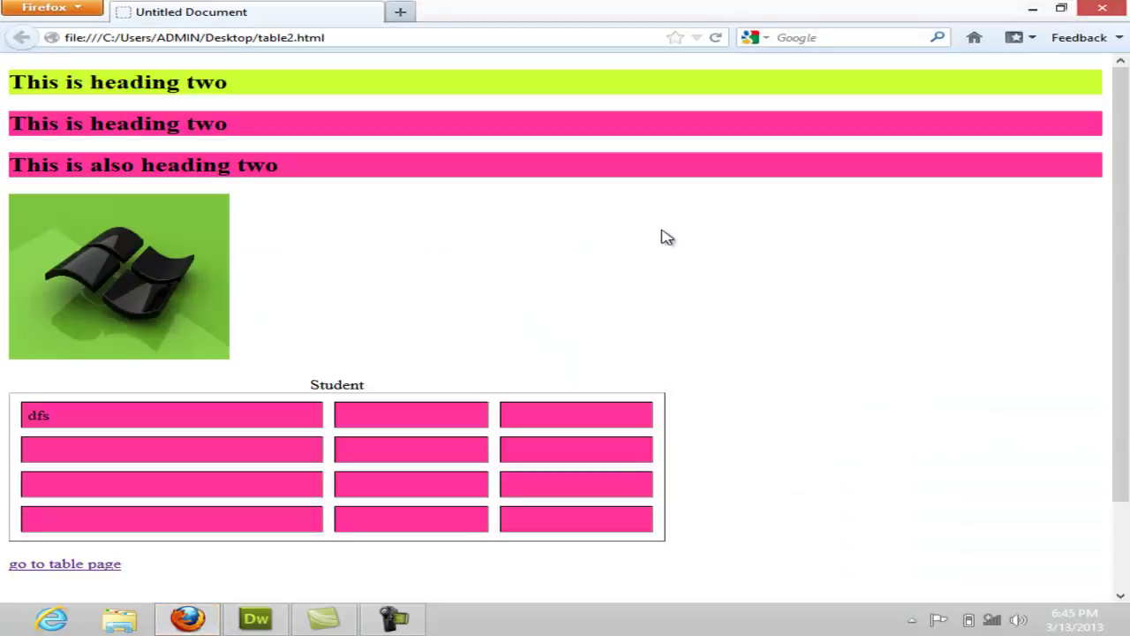
pyautogui.scroll(-2, 1123, 290)
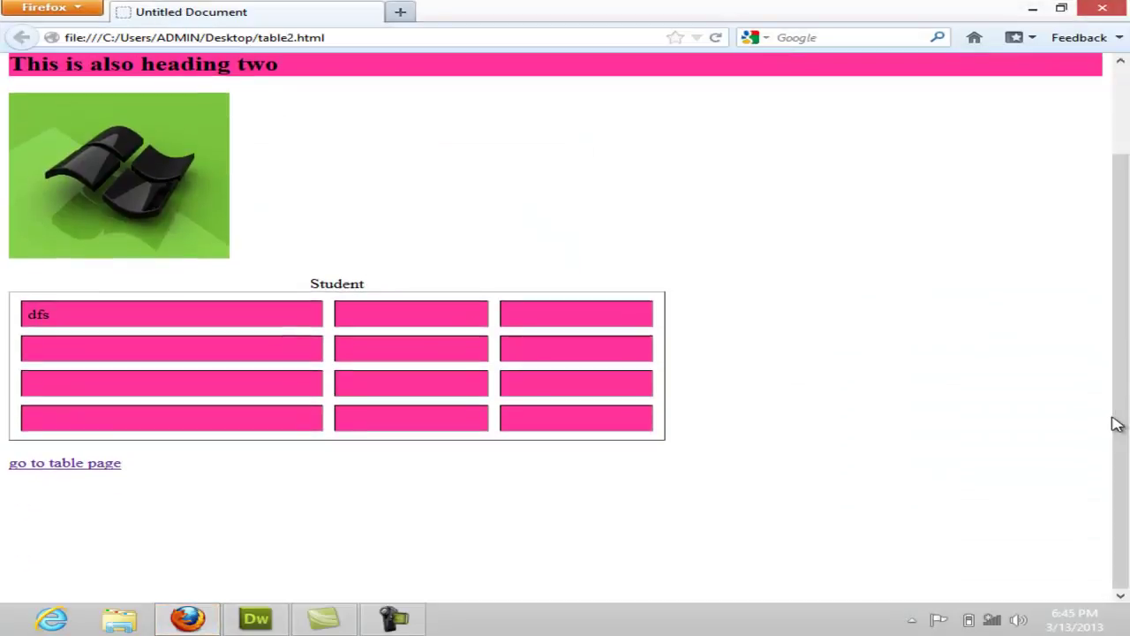
pyautogui.click(75, 465)
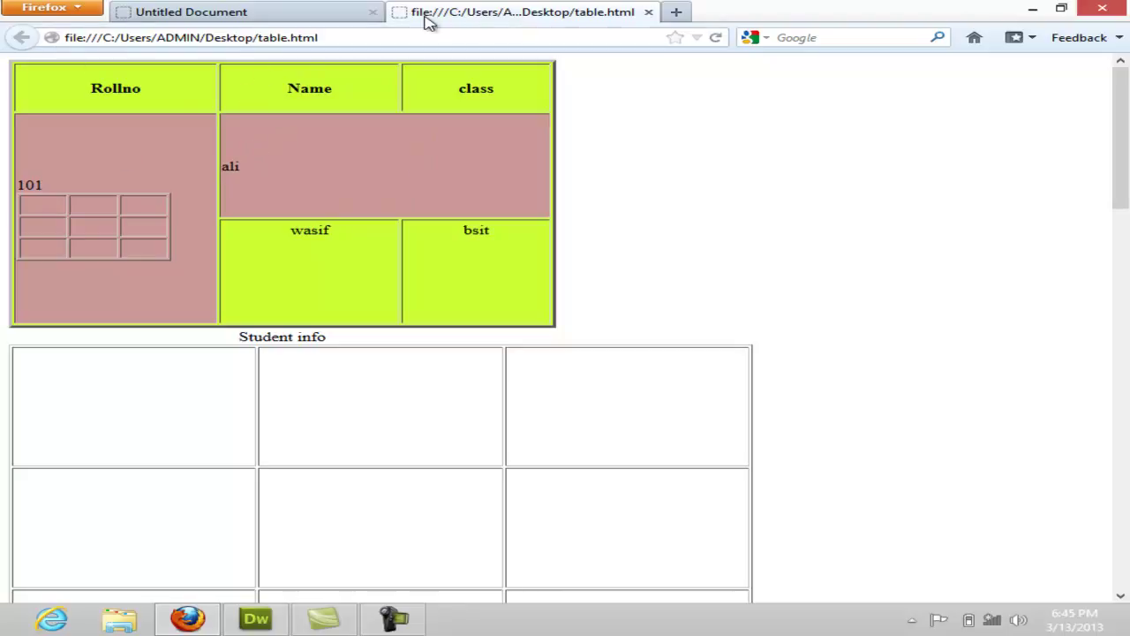
pyautogui.click(279, 18)
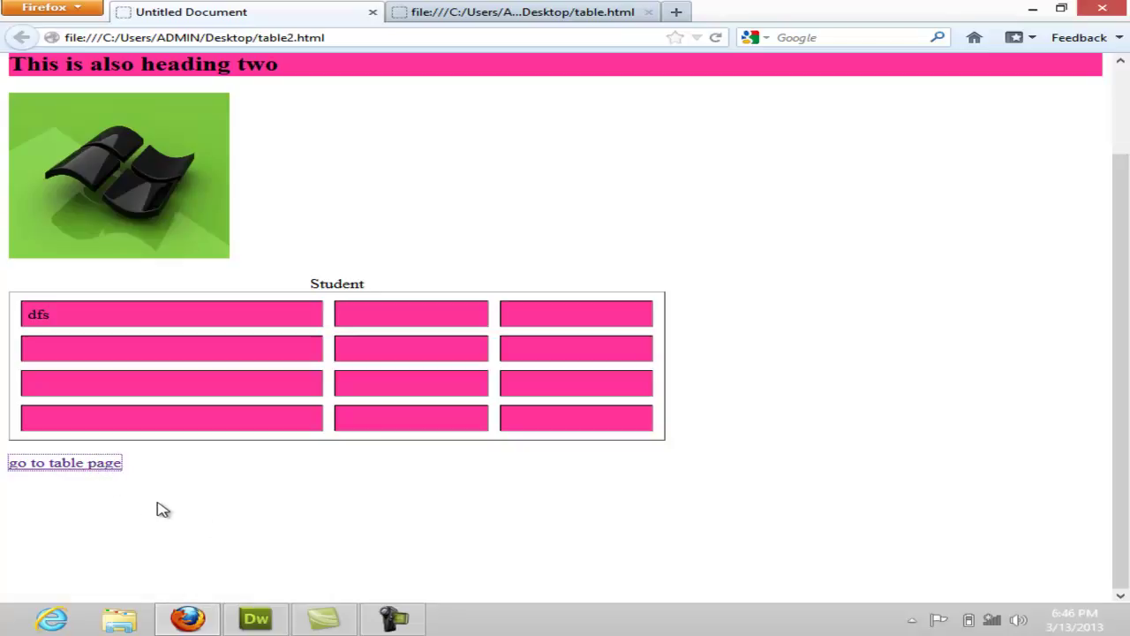
# - Switch back to Dreamweaver and begin an a:hover rule below the h1, h2, tr rule in the page's style block
pyautogui.moveTo(354, 620)
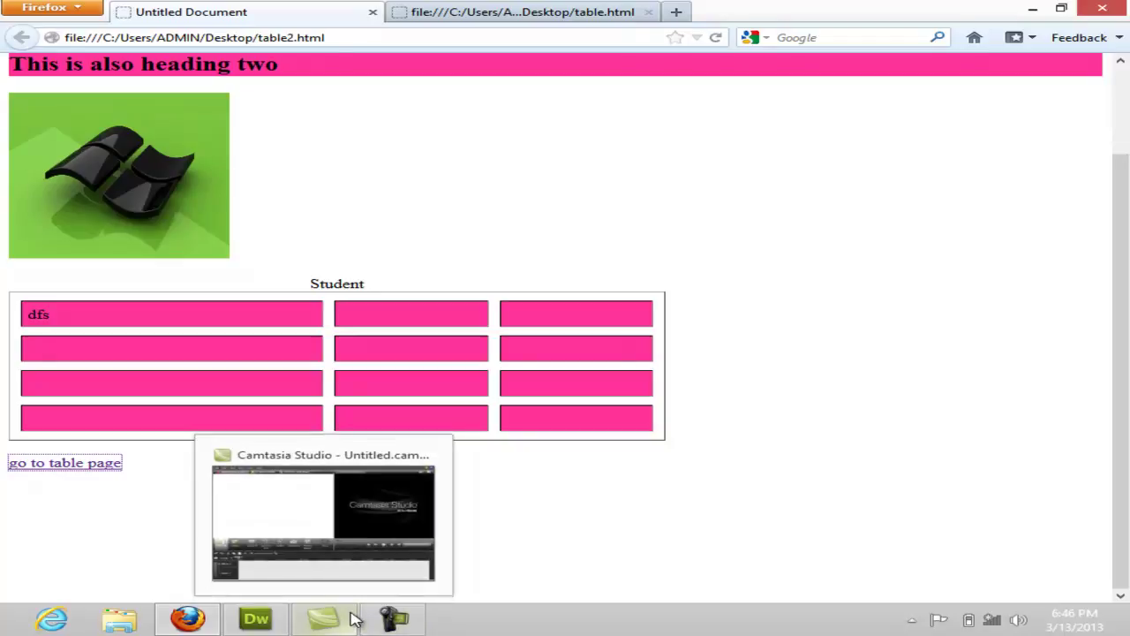
pyautogui.click(256, 618)
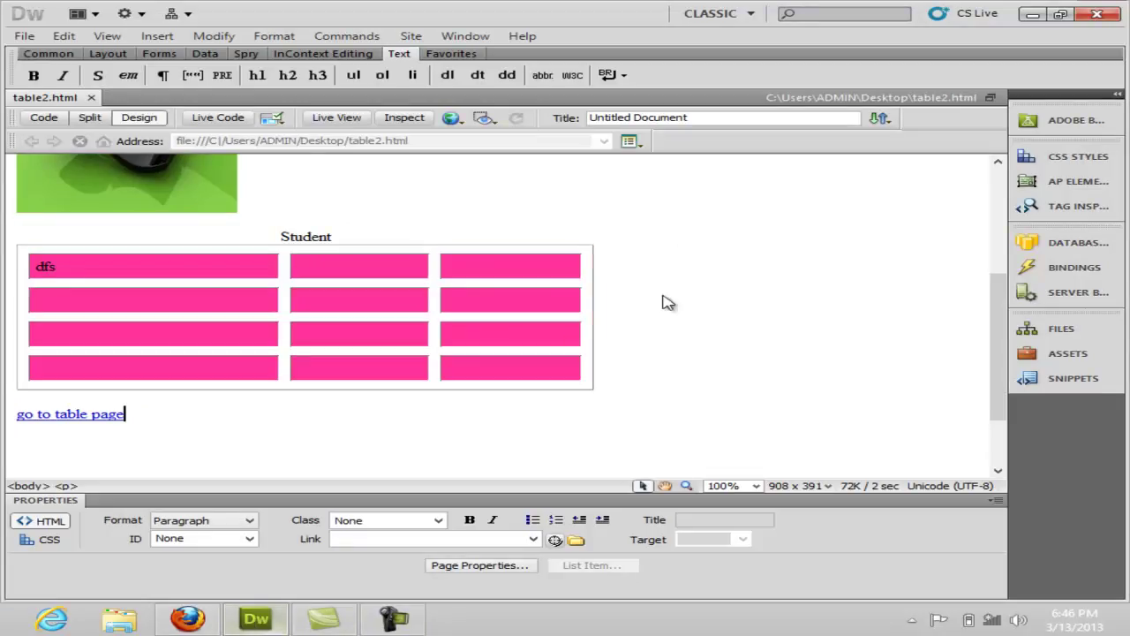
pyautogui.moveTo(994, 305); pyautogui.dragTo(936, 172)
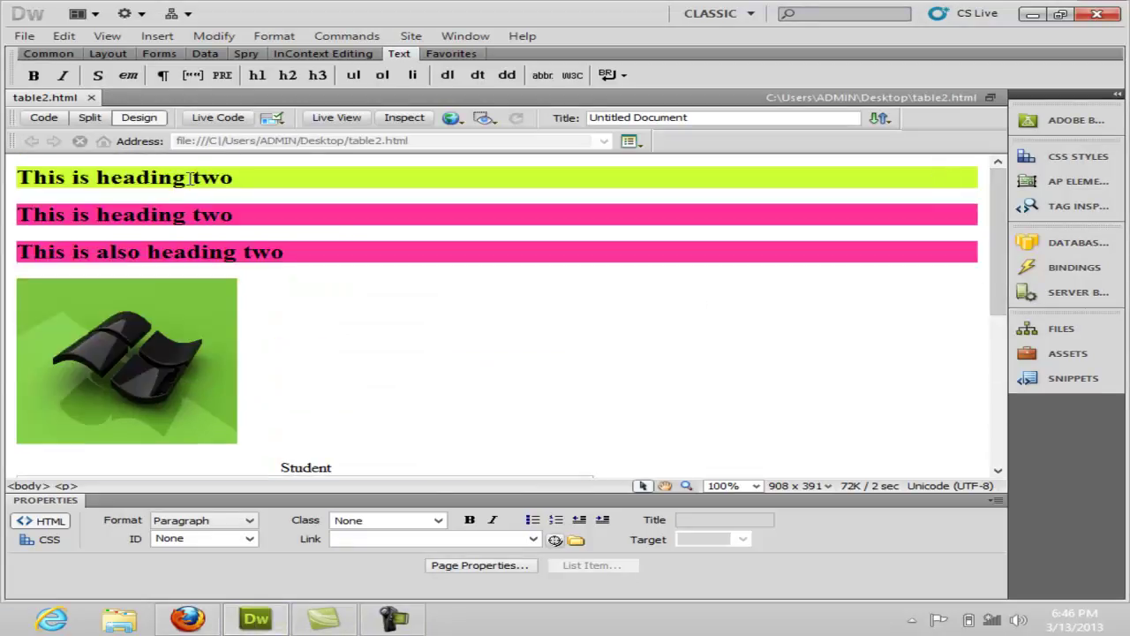
pyautogui.click(46, 117)
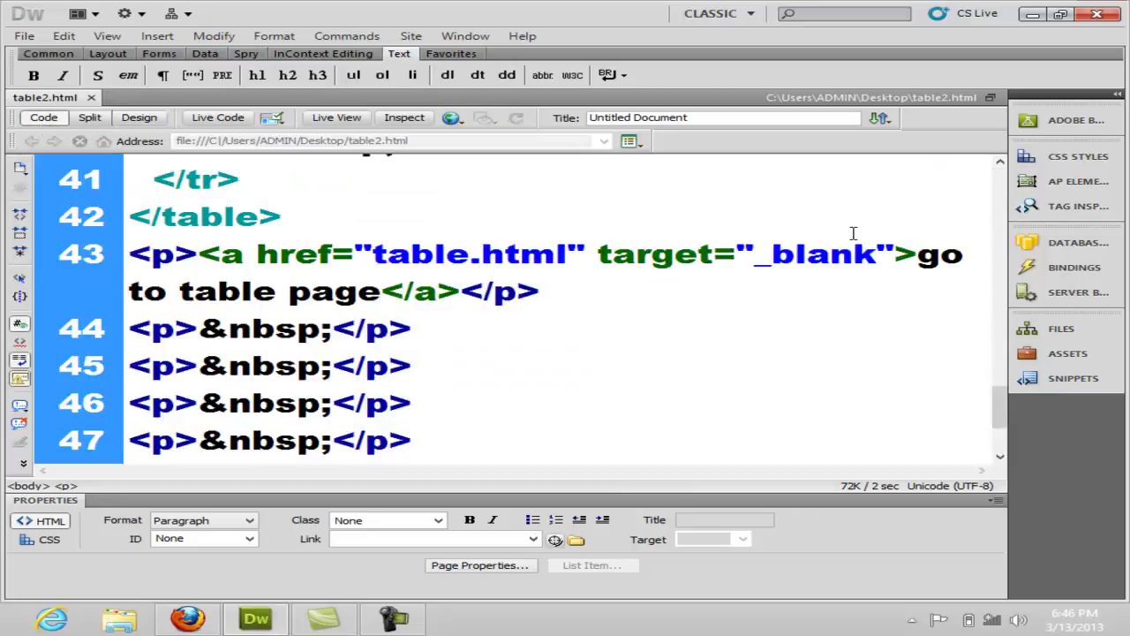
pyautogui.moveTo(998, 411); pyautogui.dragTo(973, 220)
pyautogui.click(814, 263)
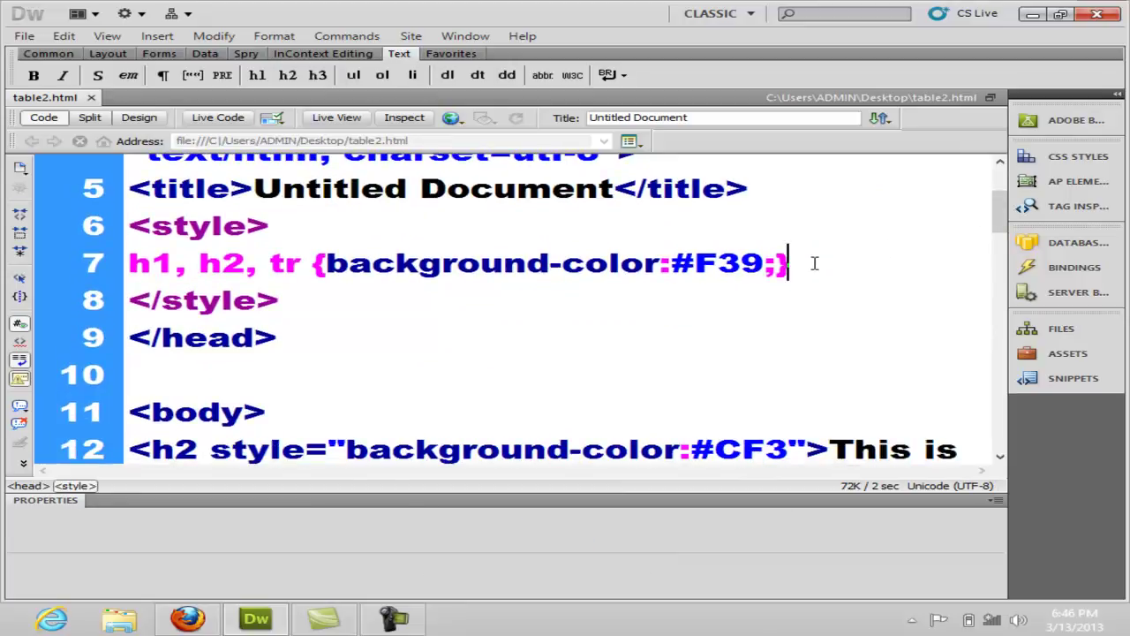
pyautogui.press('Return')
pyautogui.write('a:')
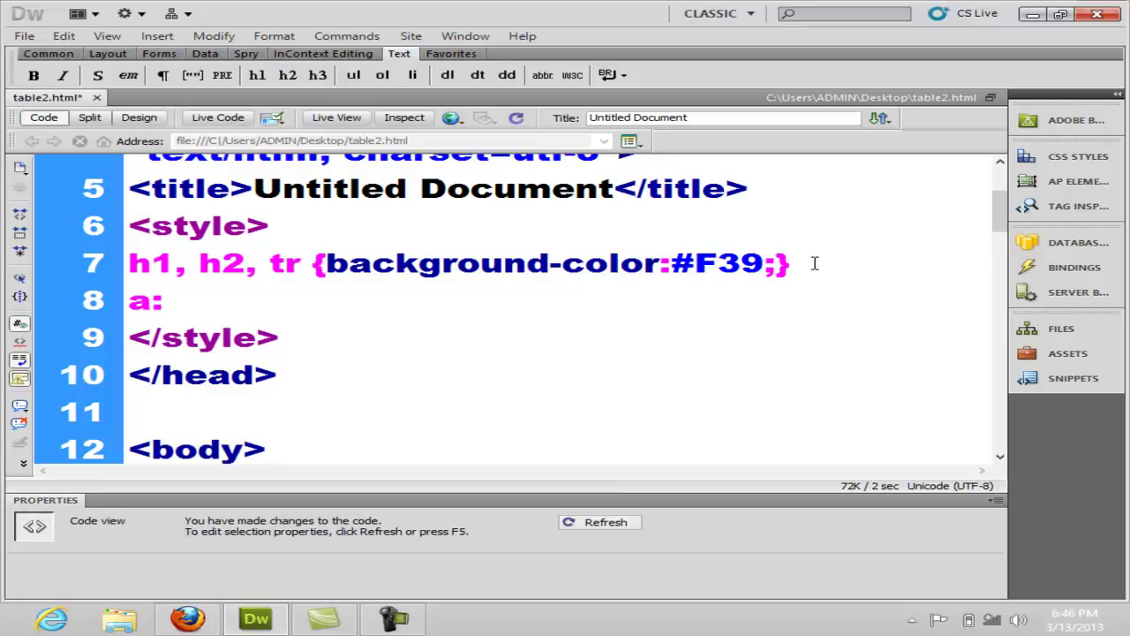
pyautogui.write('h')
pyautogui.write('over')
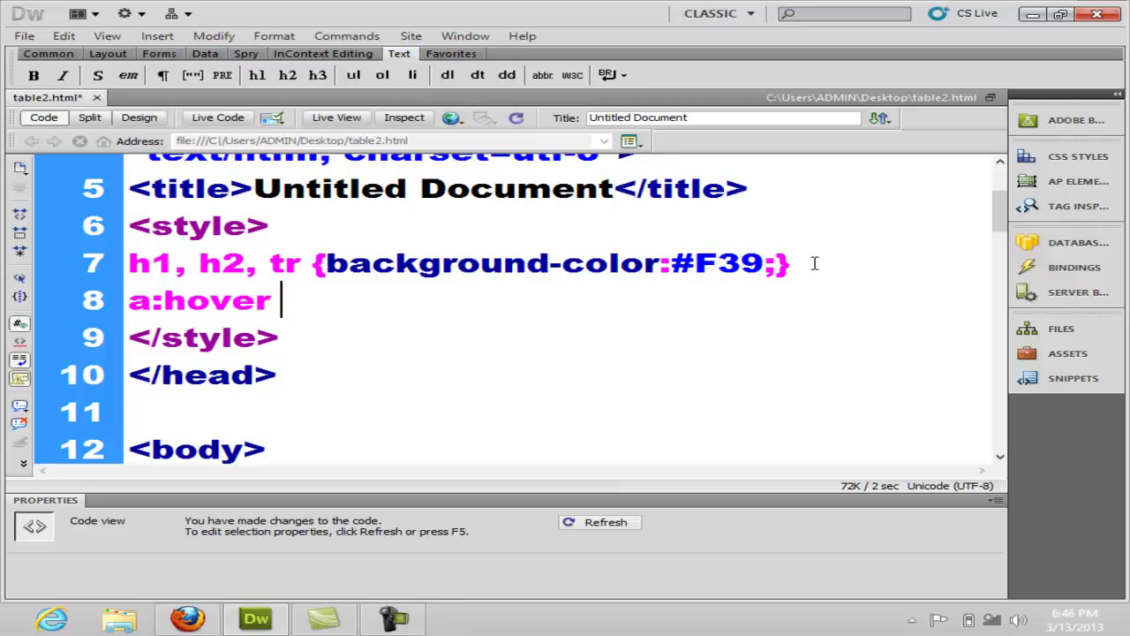
pyautogui.write(' {')
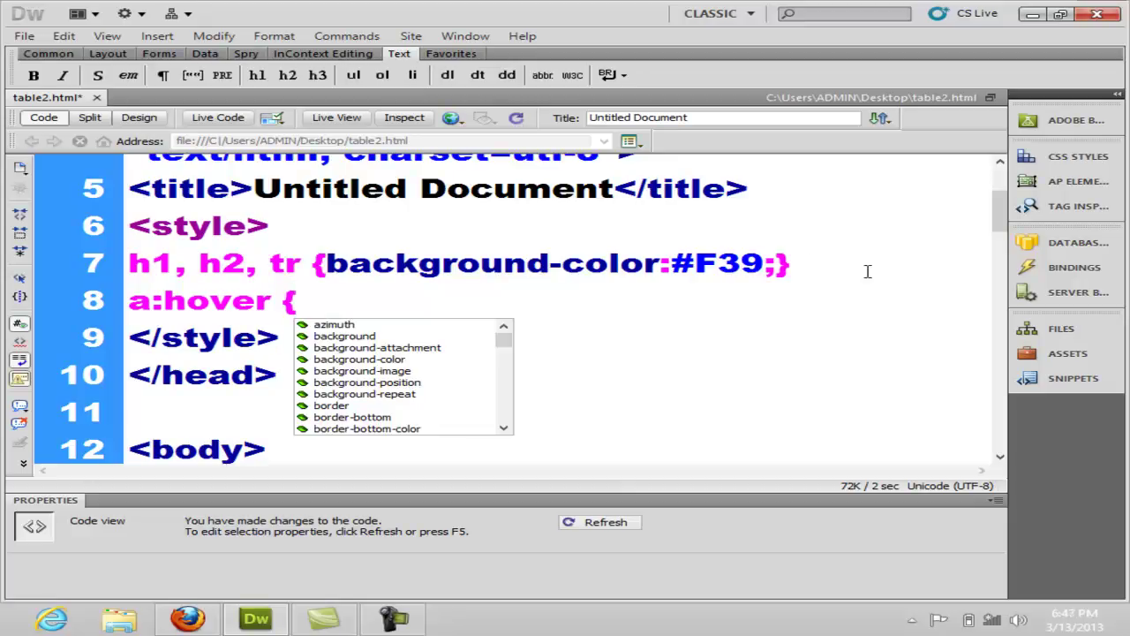
# - Add the background-color property with the value #96C to the a:hover rule
pyautogui.click(397, 360)
pyautogui.doubleClick(396, 360)
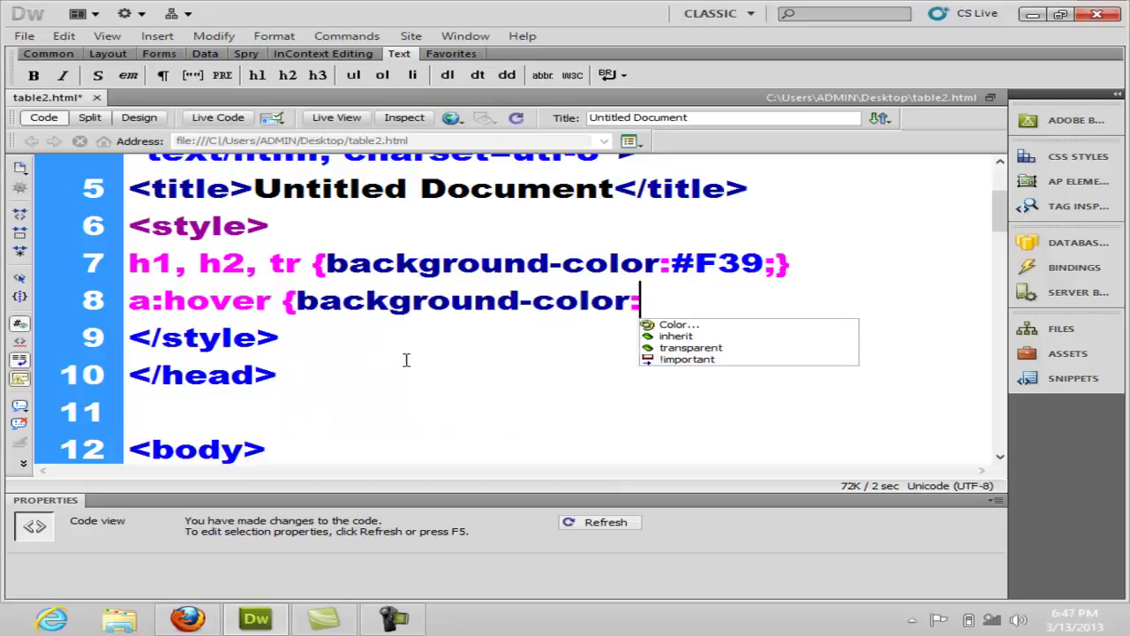
pyautogui.doubleClick(676, 327)
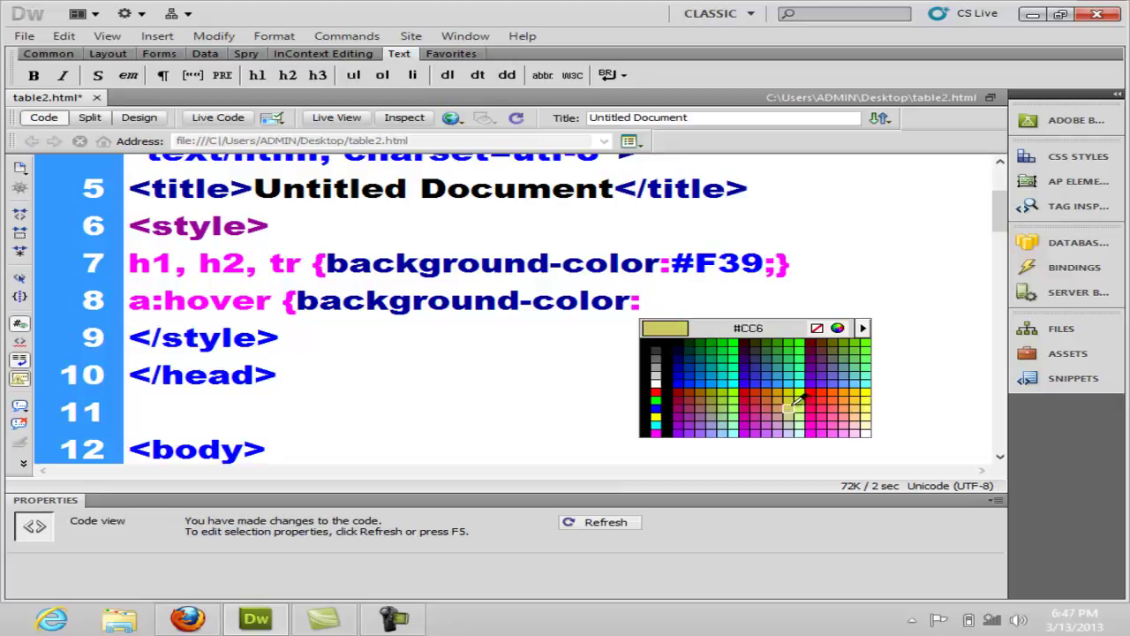
pyautogui.click(698, 422)
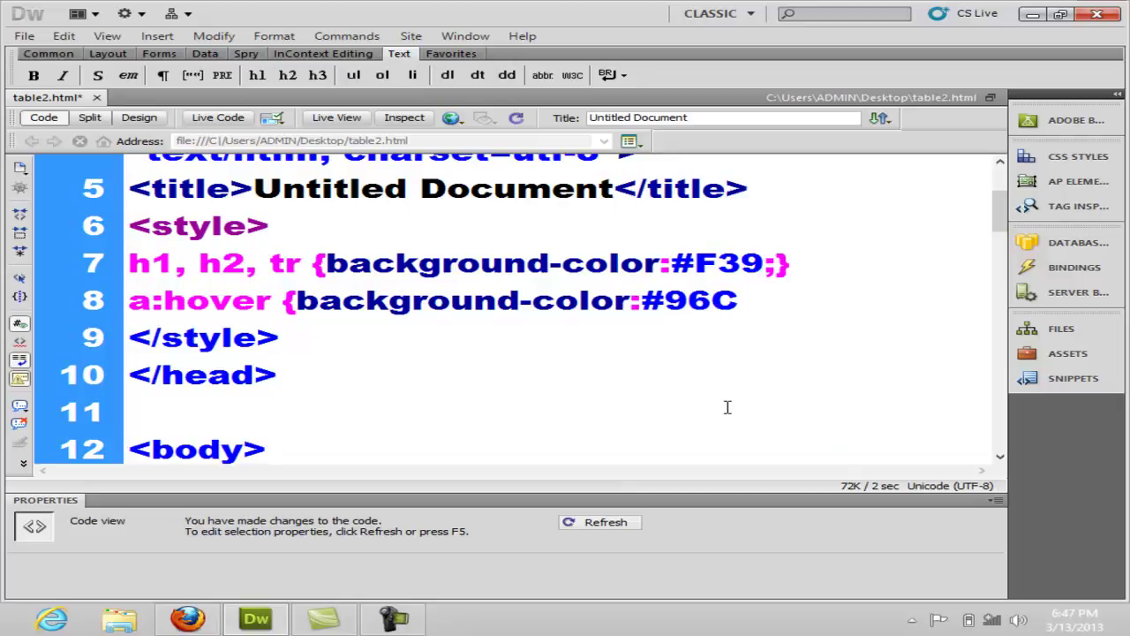
pyautogui.write(';')
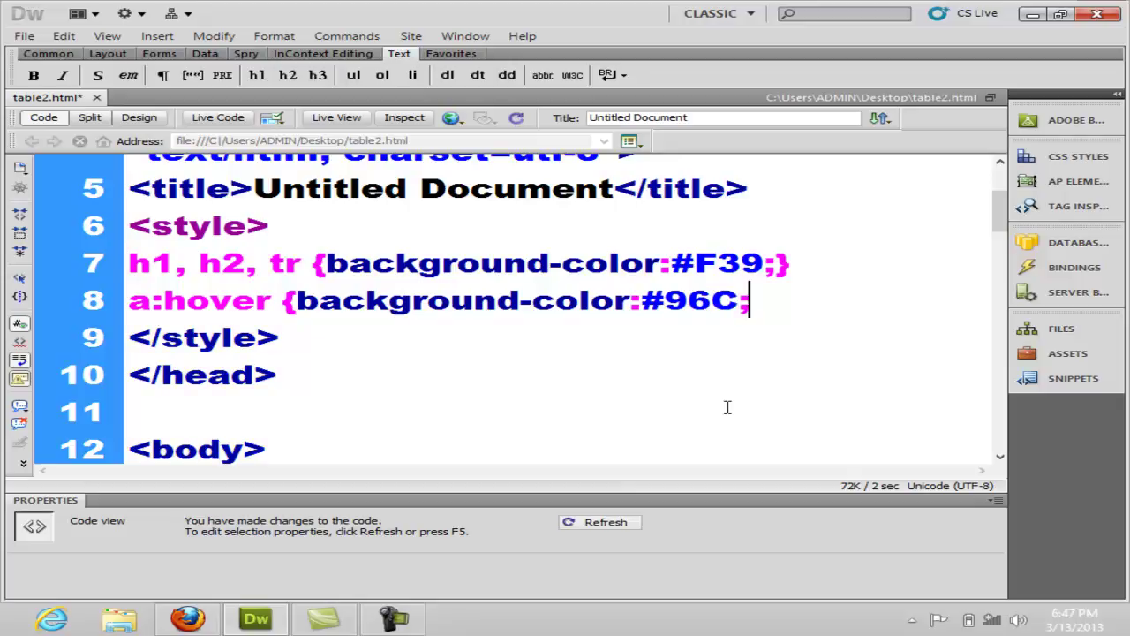
# - Add the font-size property with the value 24px to the a:hover rule
pyautogui.moveTo(970, 338); pyautogui.dragTo(968, 359)
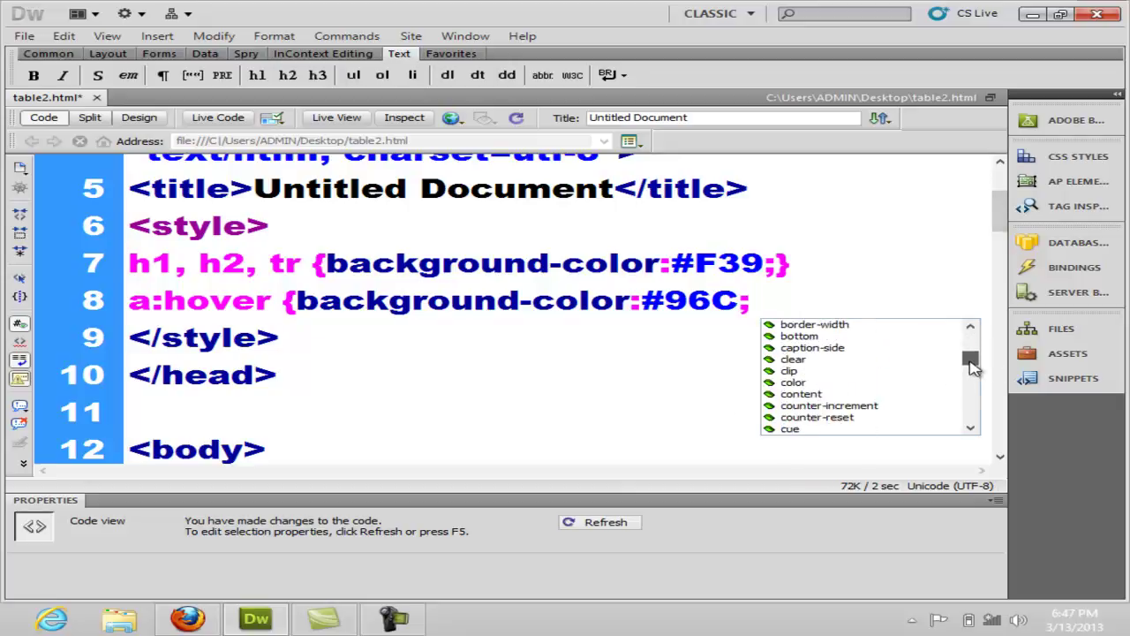
pyautogui.click(840, 351)
pyautogui.write('f')
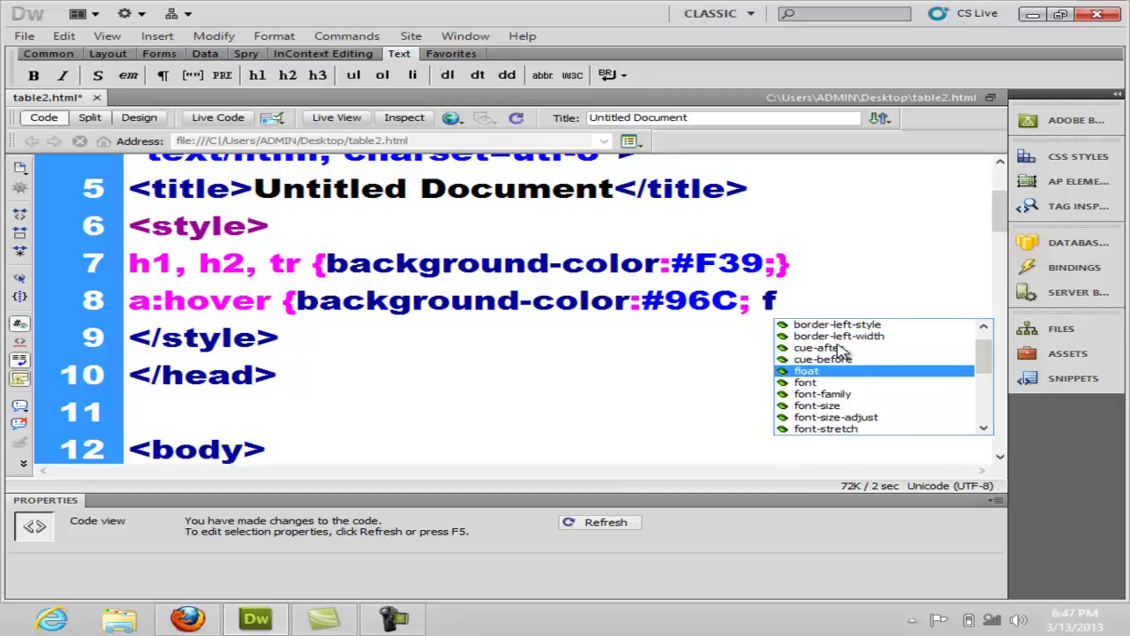
pyautogui.doubleClick(839, 406)
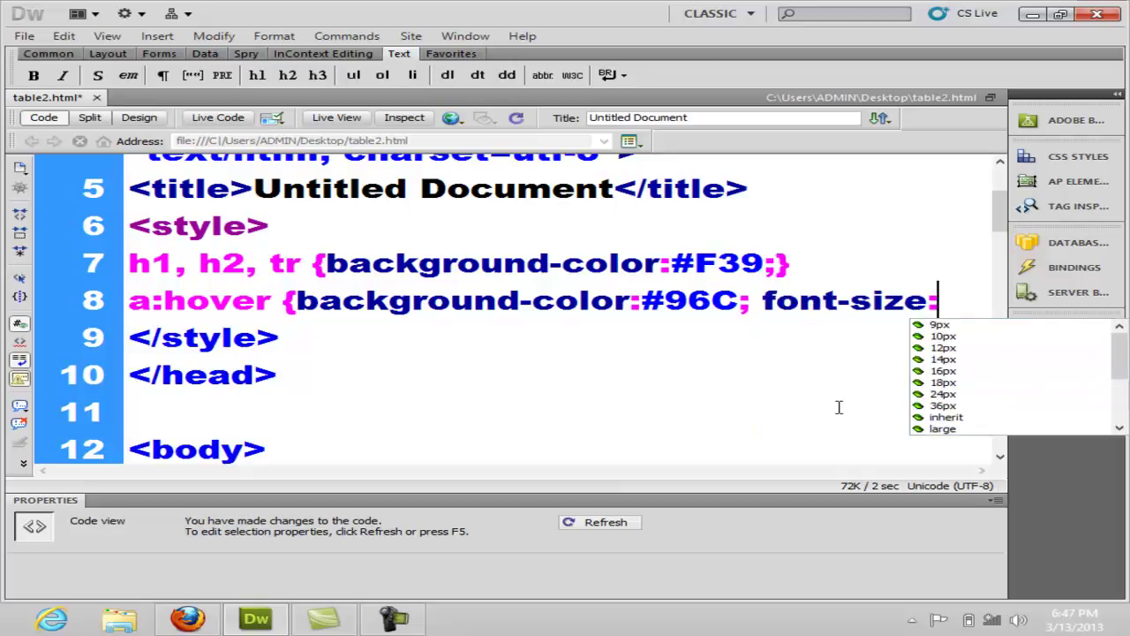
pyautogui.doubleClick(944, 395)
pyautogui.write(';')
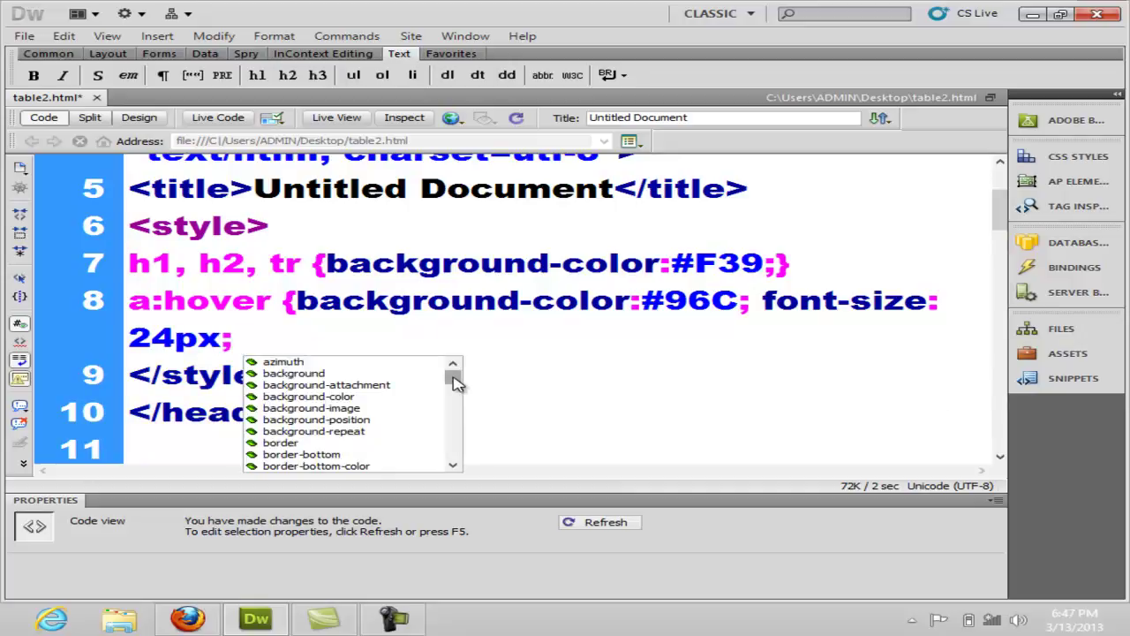
# - Complete the a:hover rule with cursor:move and its closing brace, then save the file and return to Design view
pyautogui.click(390, 389)
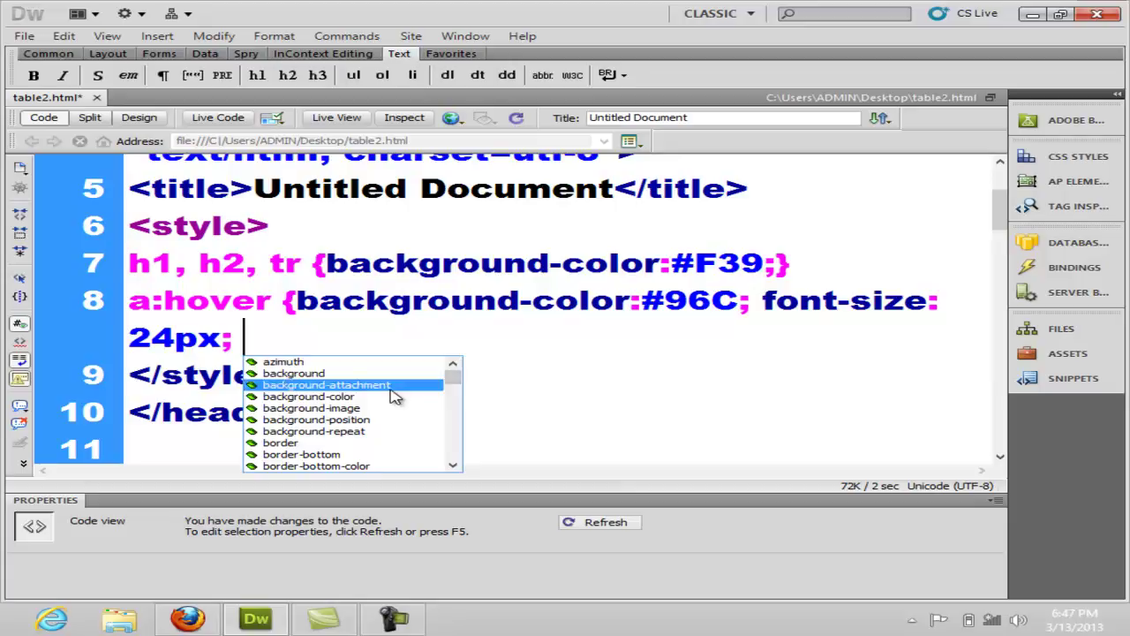
pyautogui.write('c')
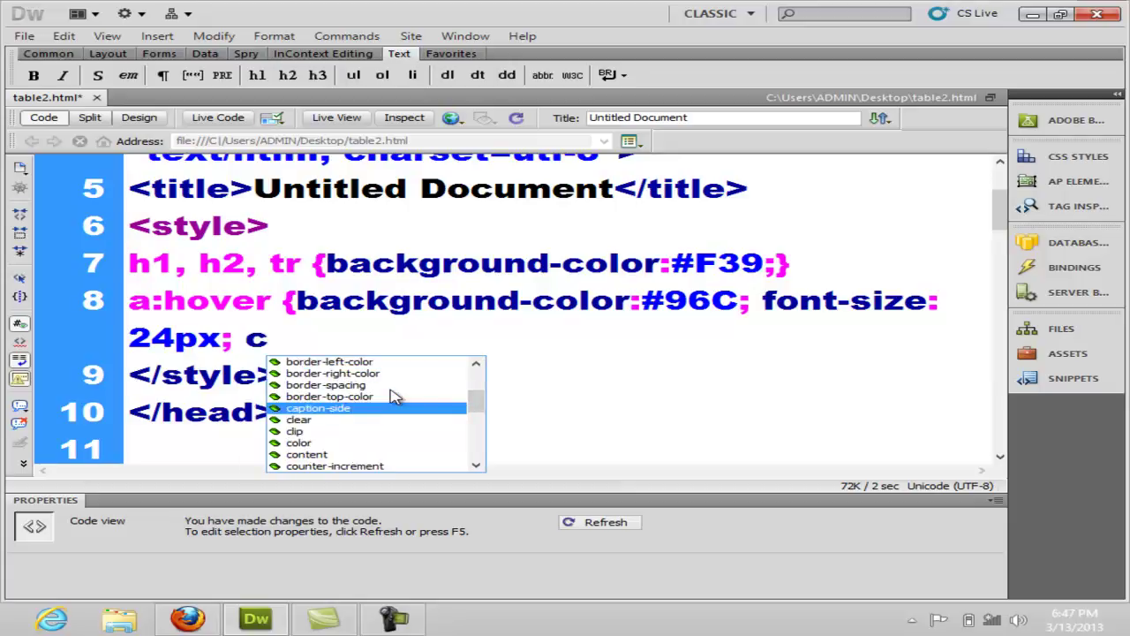
pyautogui.click(476, 467)
pyautogui.click(477, 466)
pyautogui.click(477, 466)
pyautogui.click(477, 466)
pyautogui.click(477, 467)
pyautogui.click(477, 466)
pyautogui.click(477, 466)
pyautogui.doubleClick(307, 442)
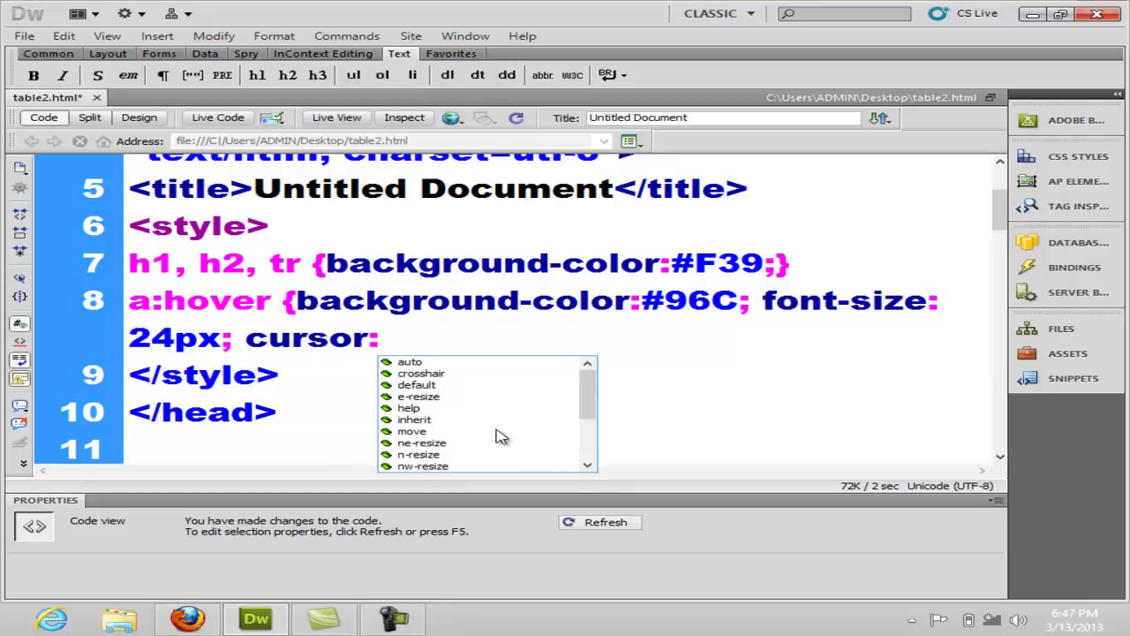
pyautogui.click(422, 434)
pyautogui.doubleClick(422, 432)
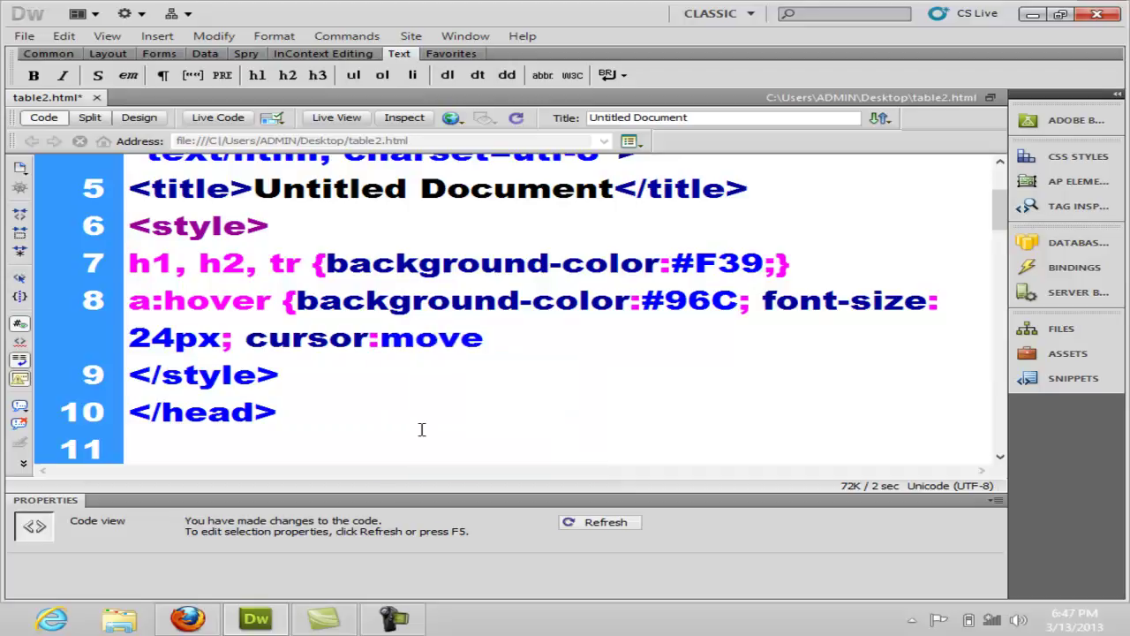
pyautogui.write(';}')
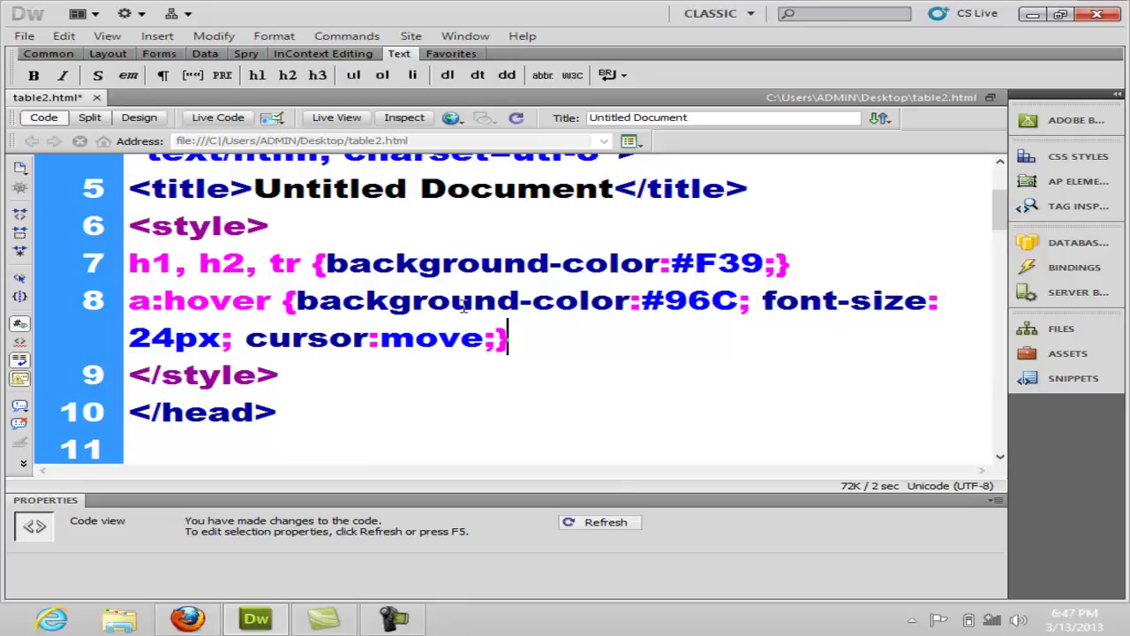
pyautogui.hotkey('ctrl', 's')
pyautogui.click(141, 121)
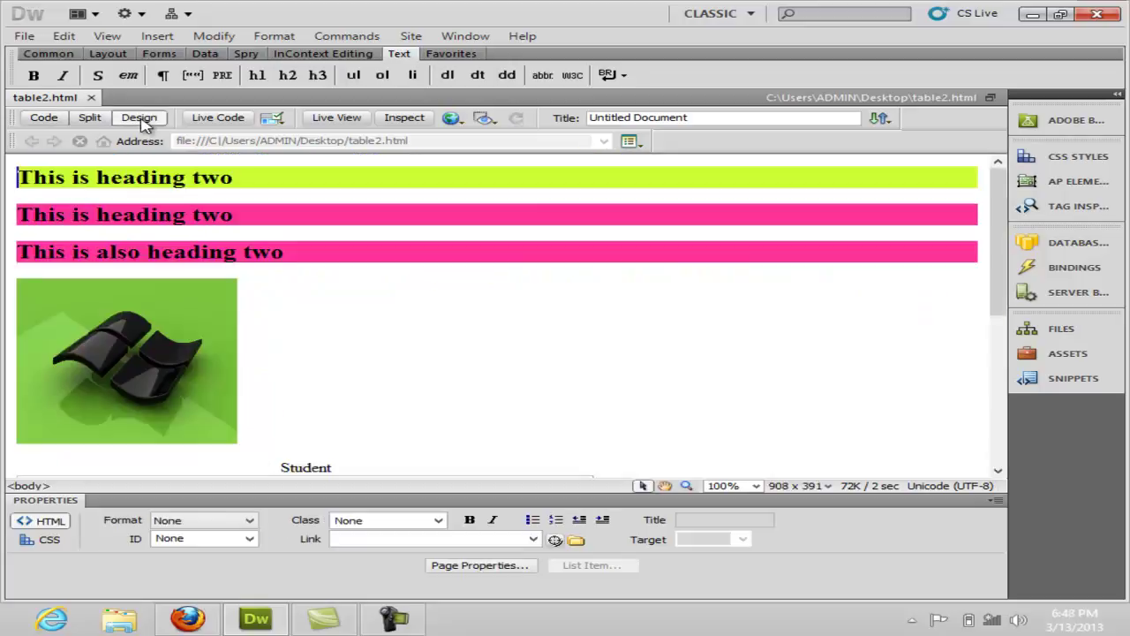
# - Add a new paragraph reading "go to google" below the "go to table page" link
pyautogui.moveTo(999, 261); pyautogui.dragTo(973, 354)
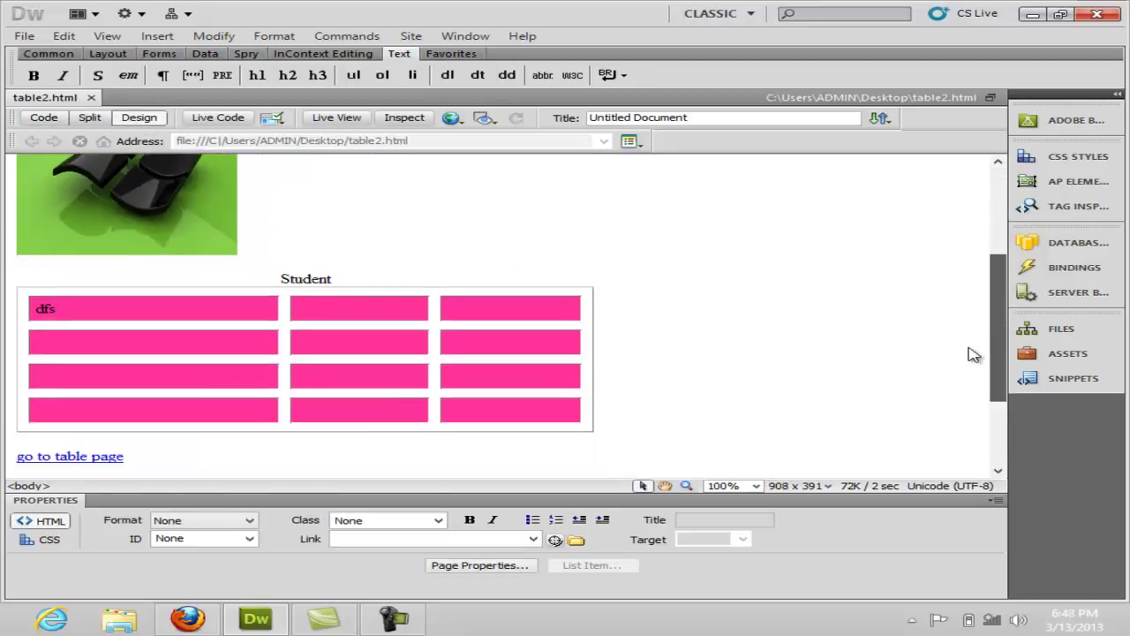
pyautogui.scroll(-3, 974, 354)
pyautogui.click(143, 325)
pyautogui.press('Return')
pyautogui.write('go to google')
pyautogui.moveTo(175, 357); pyautogui.dragTo(19, 364)
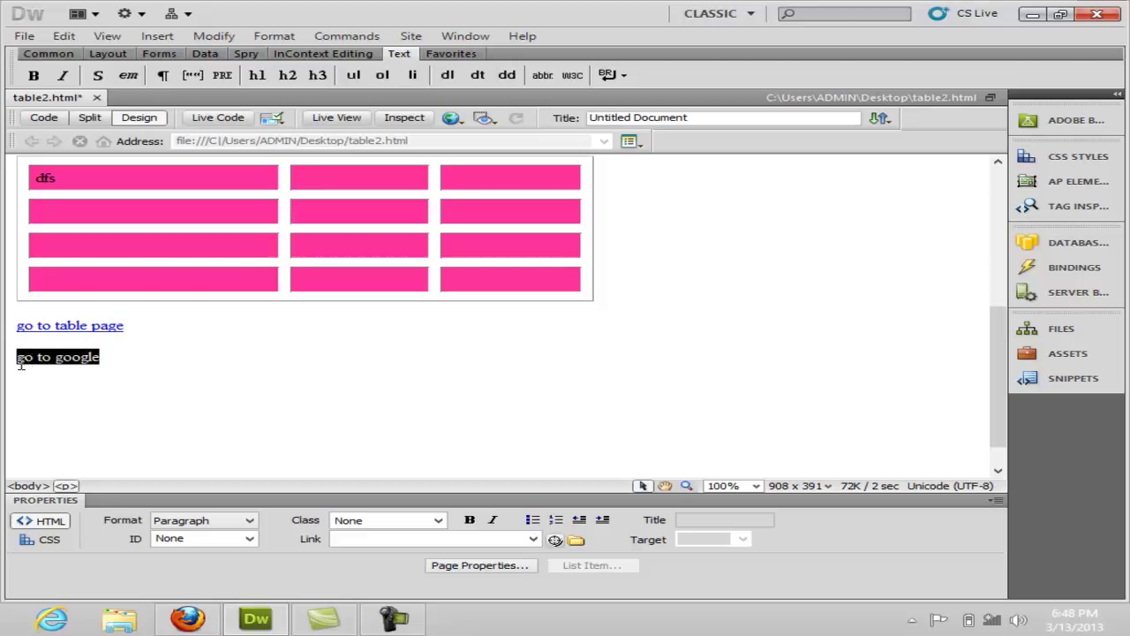
pyautogui.click(338, 540)
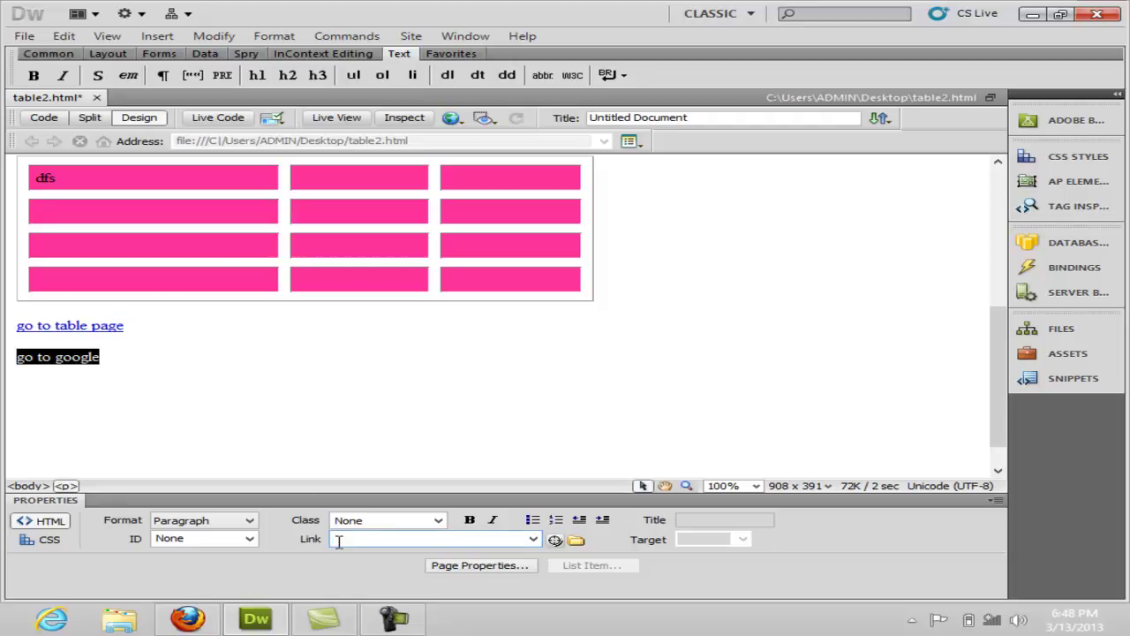
pyautogui.write('http')
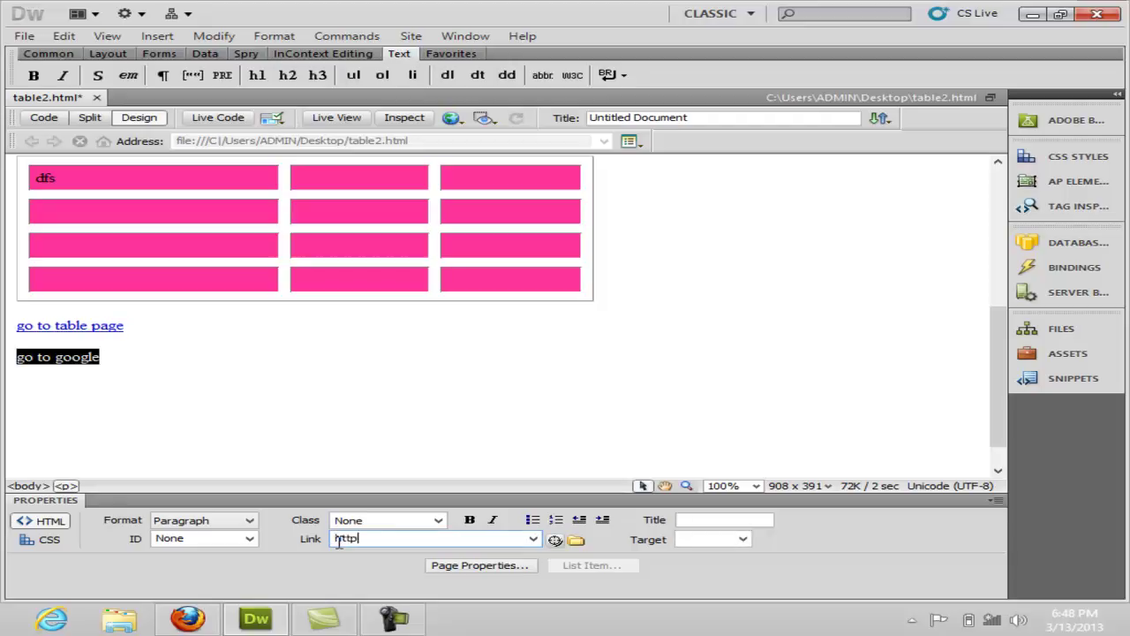
pyautogui.write('s://www.google.com')
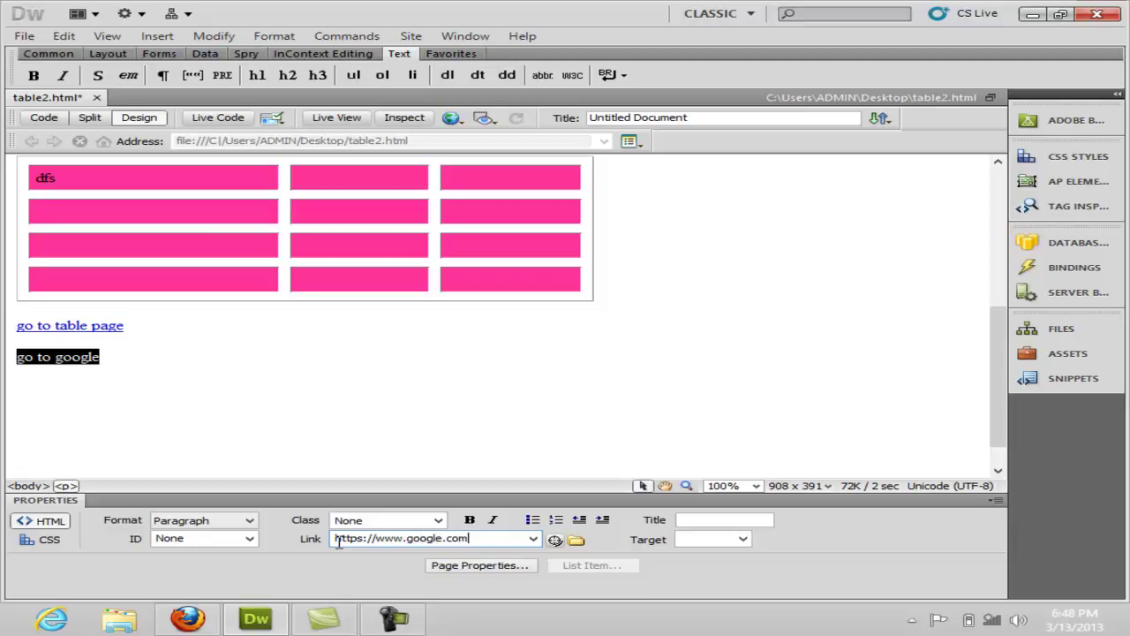
pyautogui.press('Return')
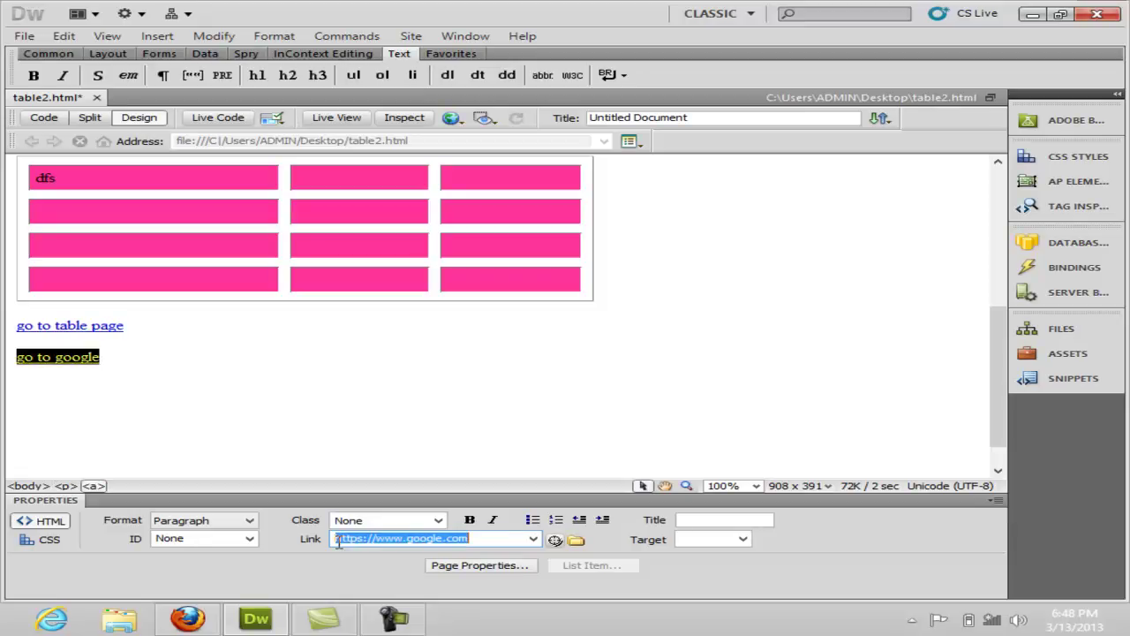
pyautogui.click(144, 377)
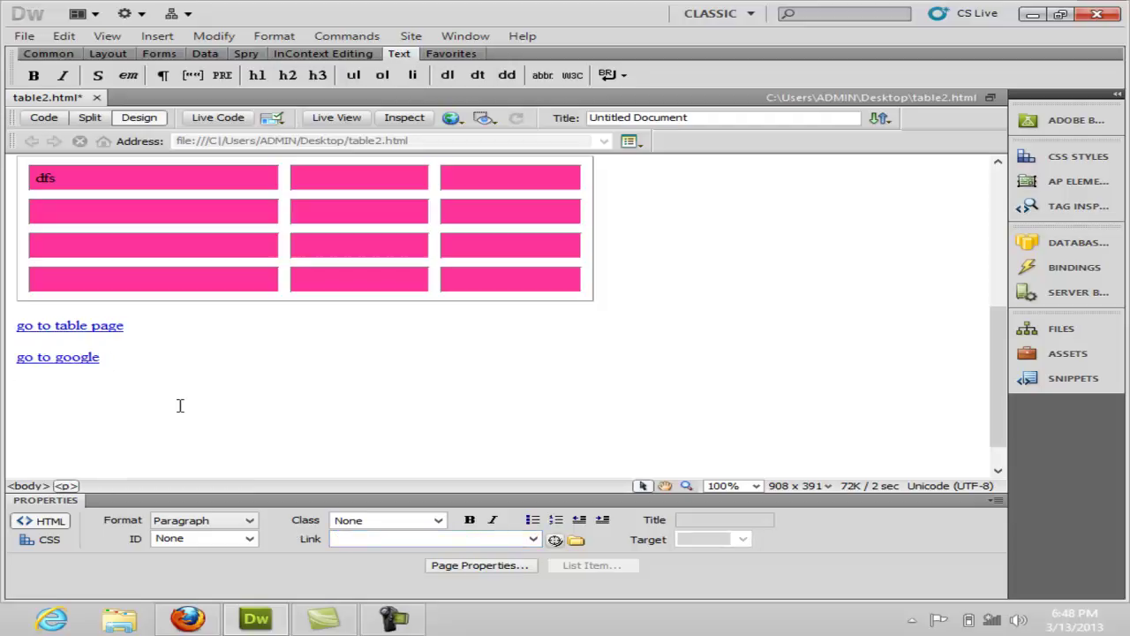
# - Save the page and preview it in Firefox, bringing the two links below the table into view
pyautogui.hotkey('ctrl', 's')
pyautogui.click(451, 117)
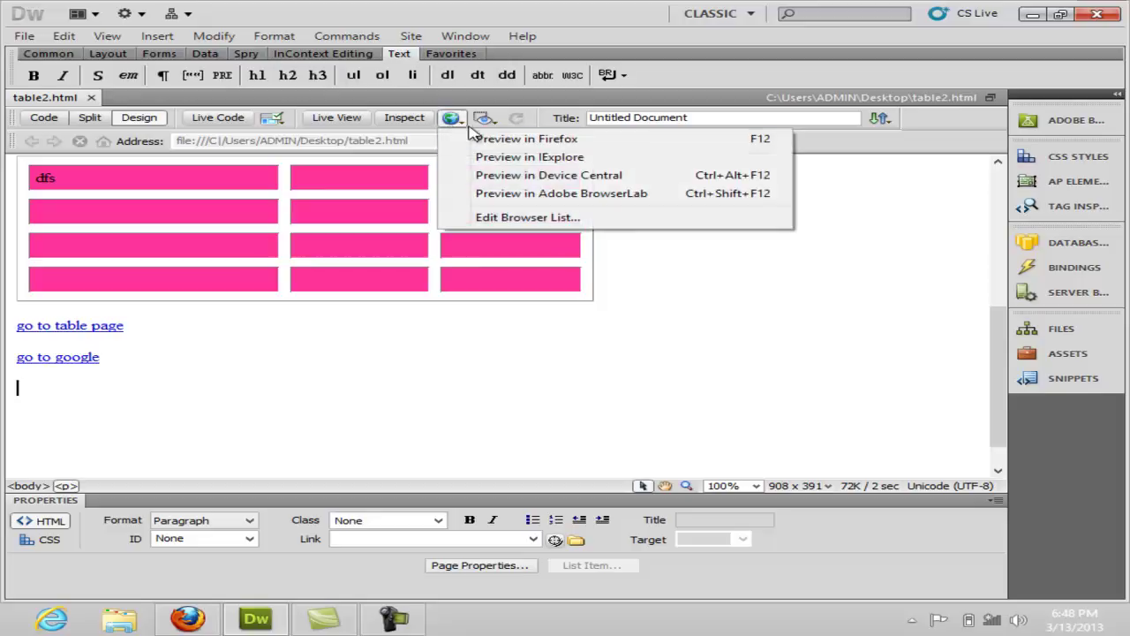
pyautogui.click(484, 144)
pyautogui.moveTo(1117, 207); pyautogui.dragTo(1112, 323)
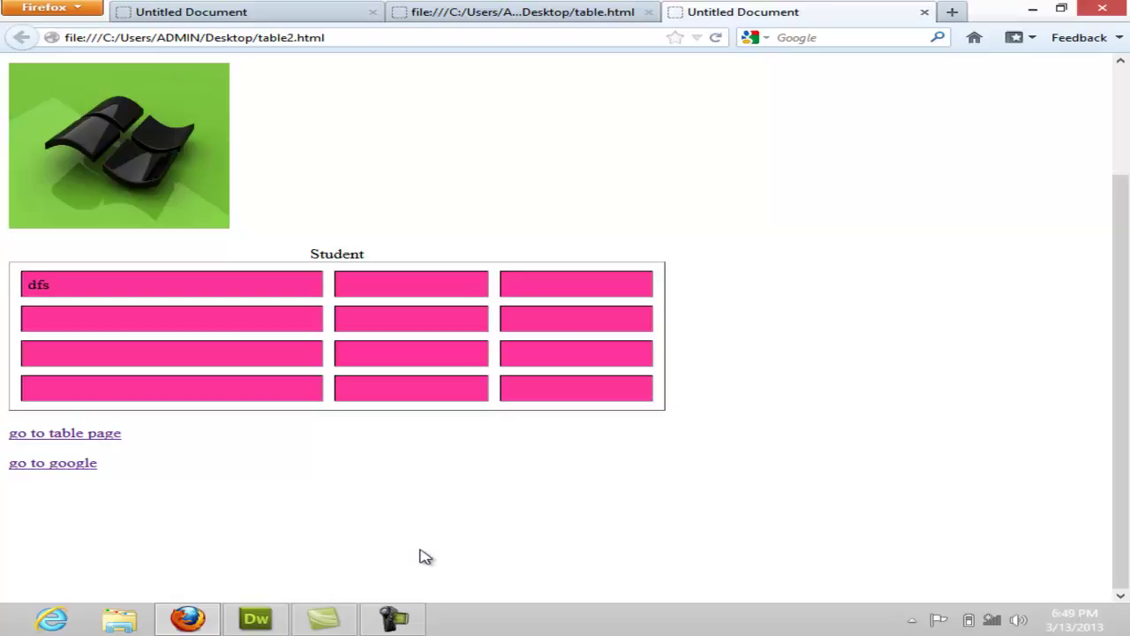
pyautogui.click(394, 618)
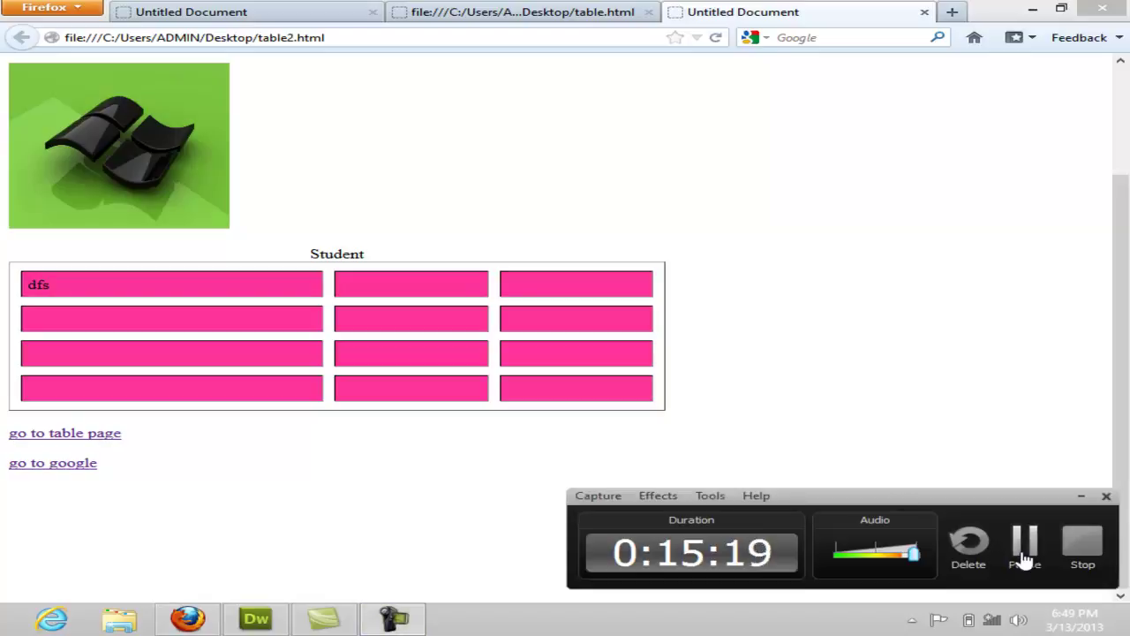